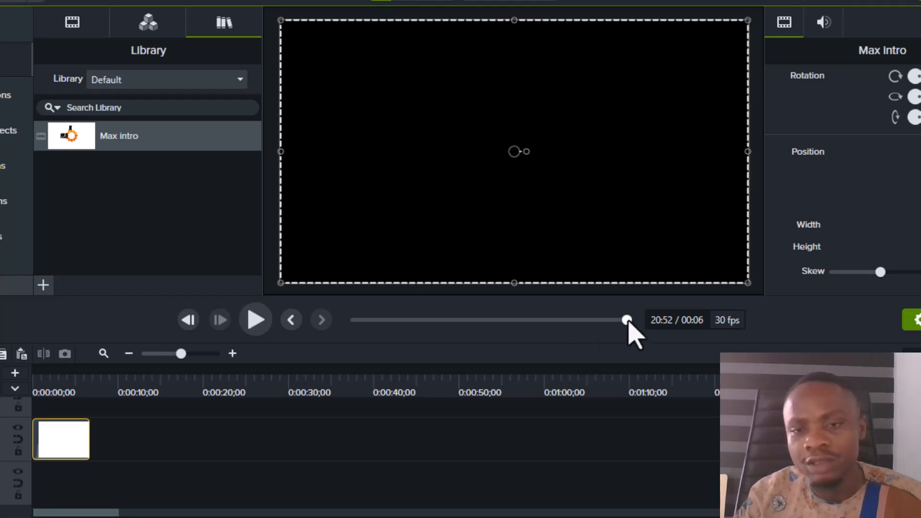
# Step: Bring the playhead back to the start of the timeline and play the Max intro clip through to its end
pyautogui.moveTo(96, 514); pyautogui.dragTo(725, 513)
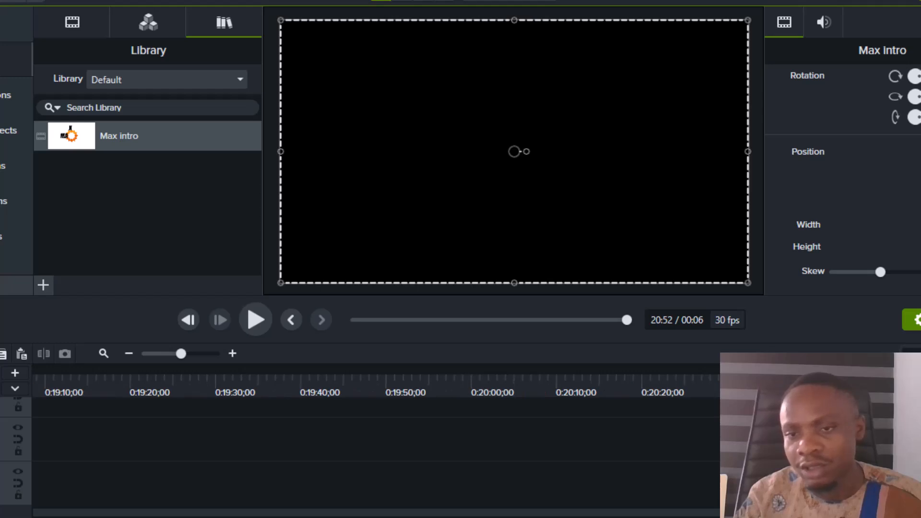
pyautogui.moveTo(915, 370); pyautogui.dragTo(782, 370)
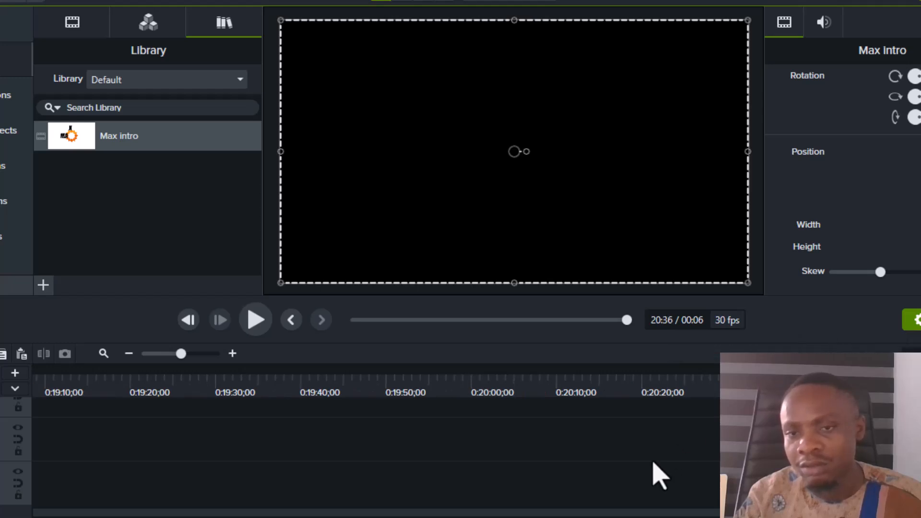
pyautogui.rightClick(647, 447)
pyautogui.click(627, 439)
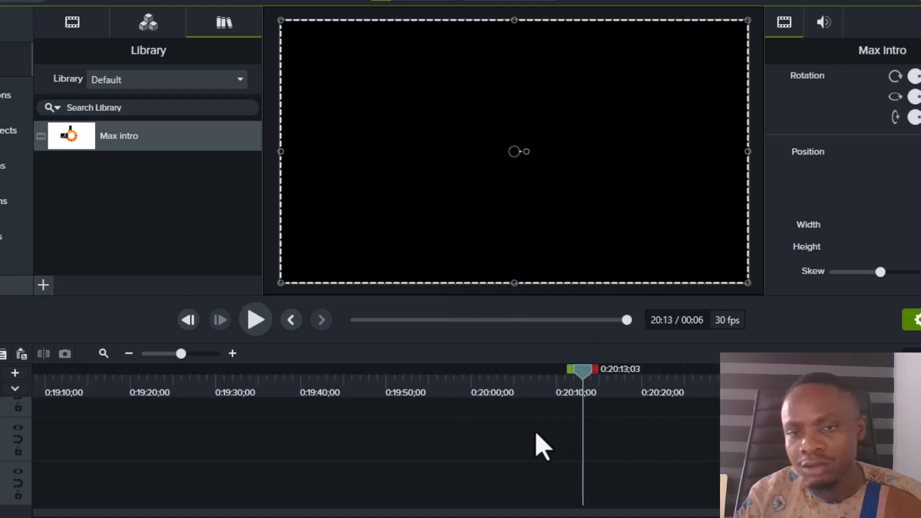
pyautogui.click(346, 480)
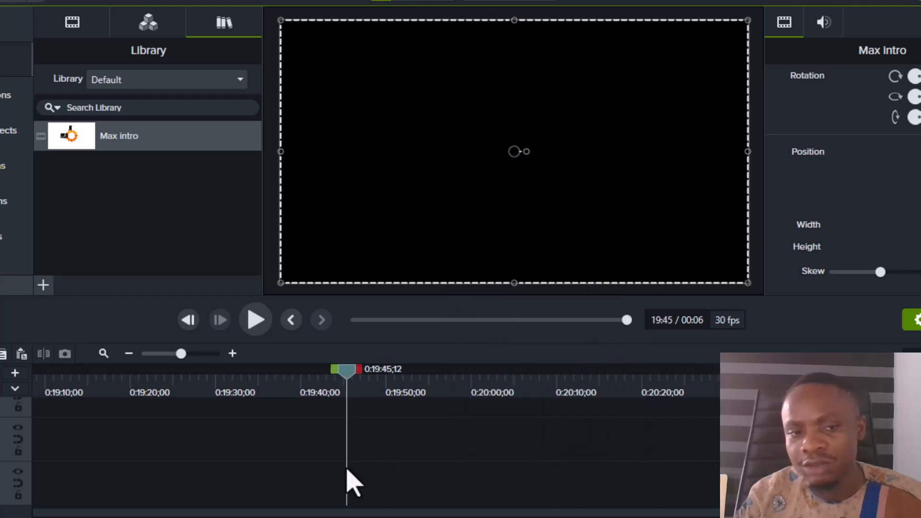
pyautogui.click(625, 320)
pyautogui.moveTo(624, 324); pyautogui.dragTo(343, 340)
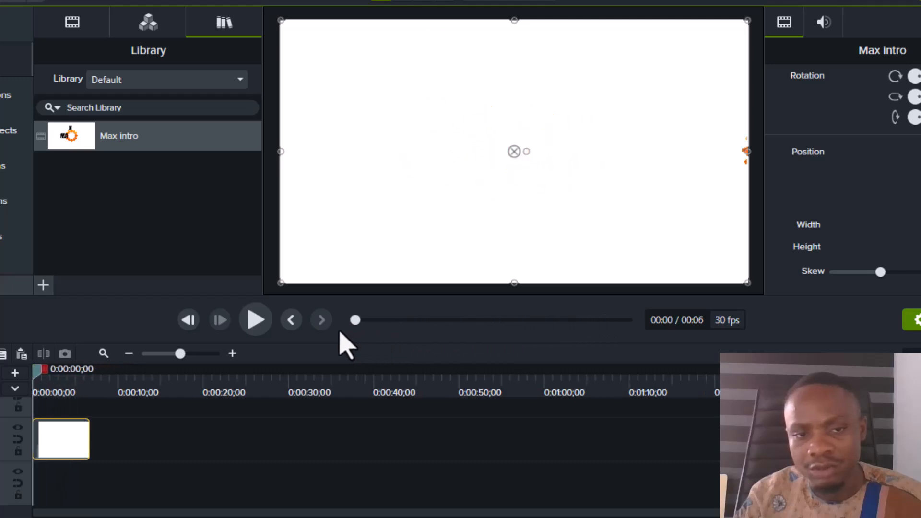
pyautogui.click(261, 325)
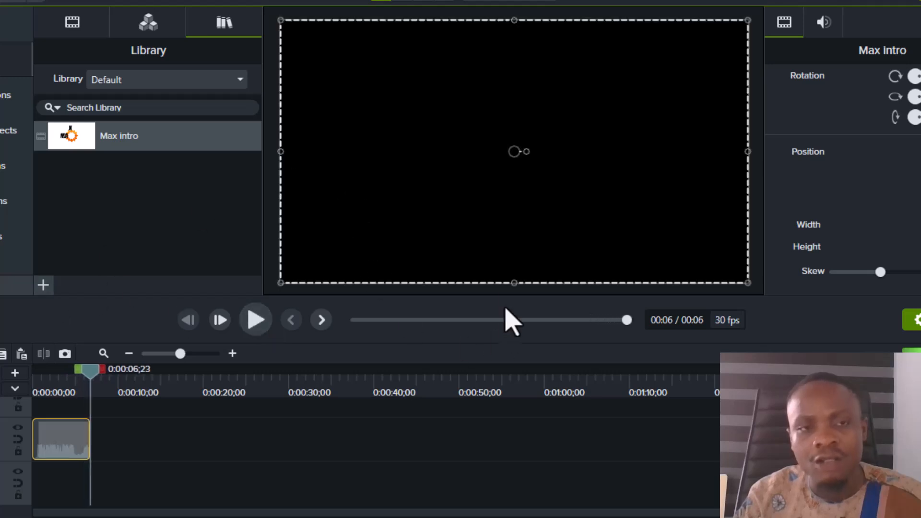
# Step: Add the first screen recording from the Media Bin to the timeline directly after the Max intro clip
pyautogui.click(71, 24)
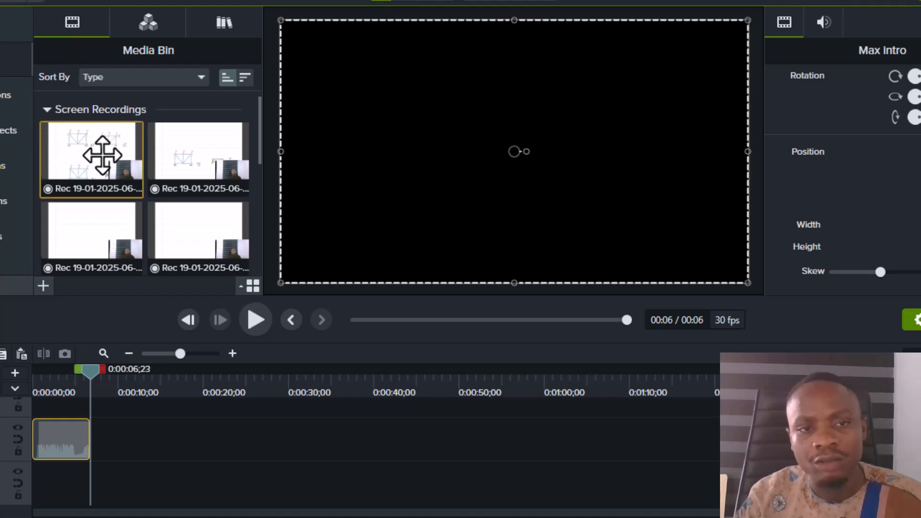
pyautogui.click(85, 155)
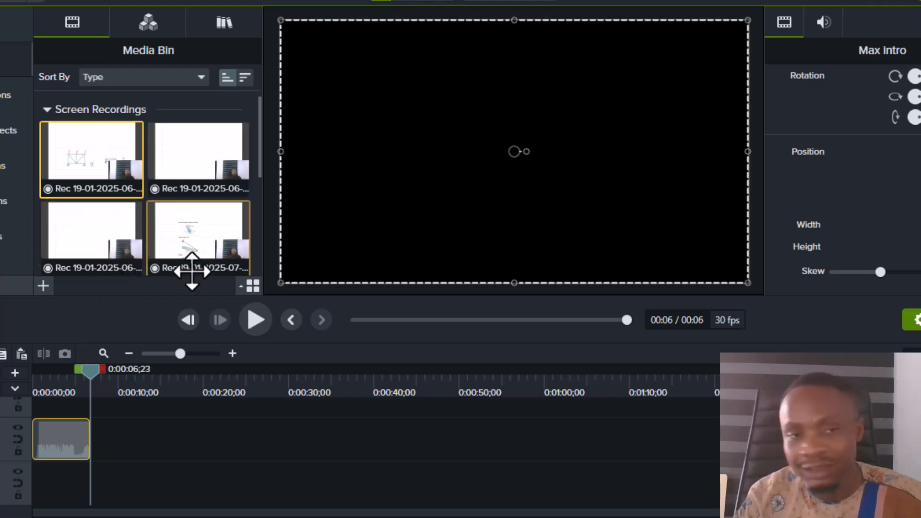
pyautogui.moveTo(84, 152); pyautogui.dragTo(78, 488)
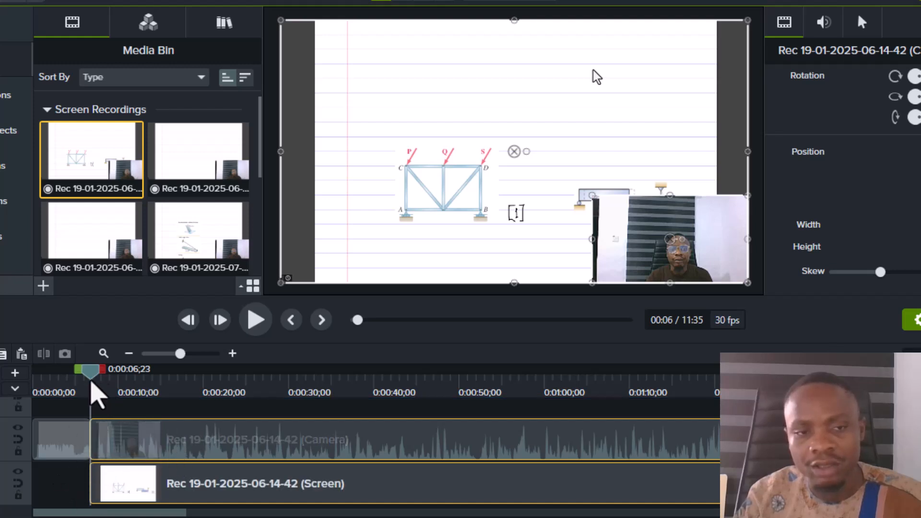
# Step: Play the transition from the intro into the screen recording to check how they join
pyautogui.moveTo(101, 374); pyautogui.dragTo(70, 379)
pyautogui.click(258, 331)
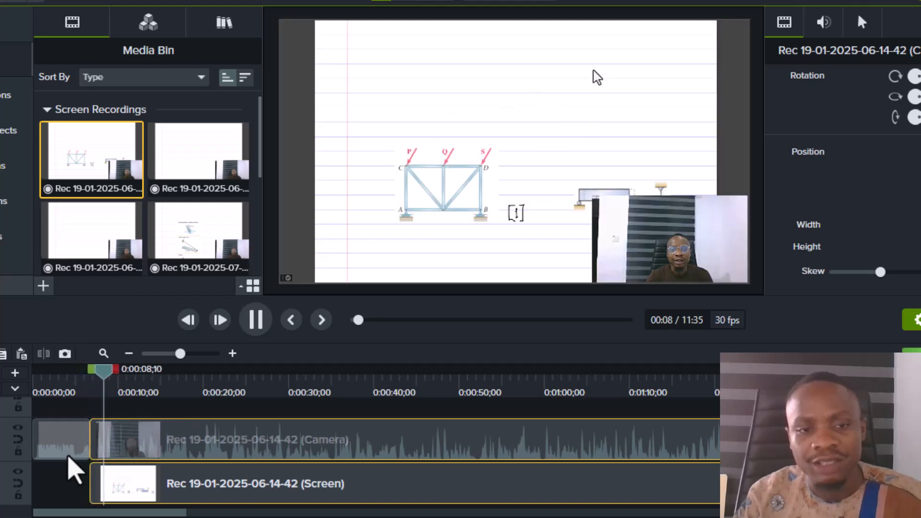
pyautogui.click(123, 380)
pyautogui.moveTo(108, 399); pyautogui.dragTo(96, 400)
# Step: Try a gap of under two seconds between the intro and both recording clips, preview it, and close it again
pyautogui.moveTo(133, 443); pyautogui.dragTo(143, 451)
pyautogui.moveTo(92, 377); pyautogui.dragTo(59, 378)
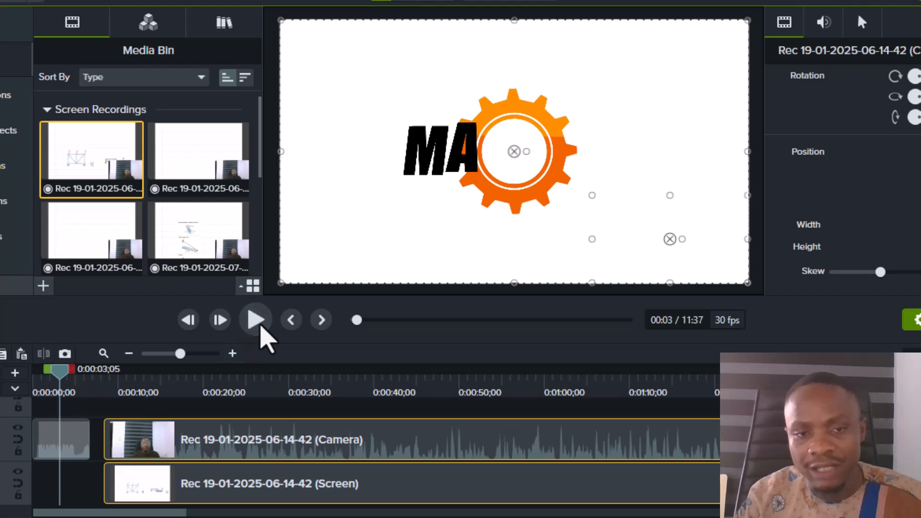
pyautogui.click(256, 320)
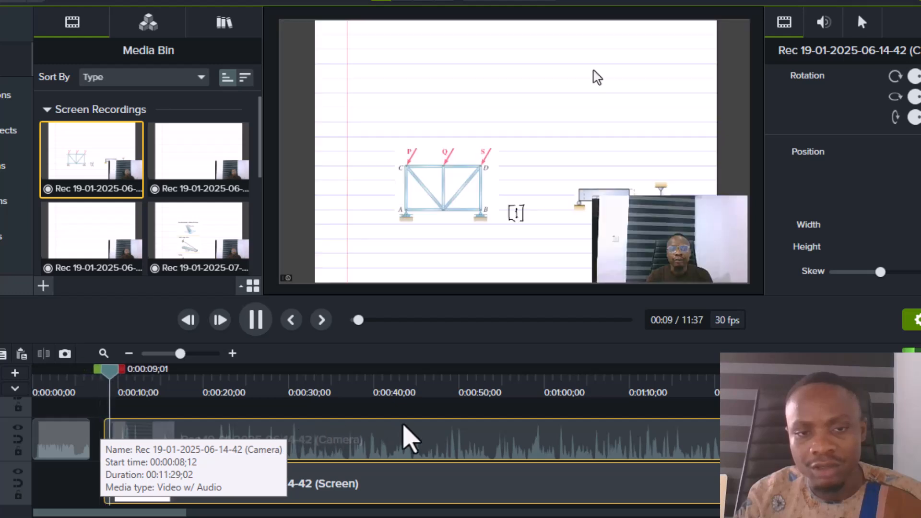
pyautogui.moveTo(403, 425); pyautogui.dragTo(110, 431)
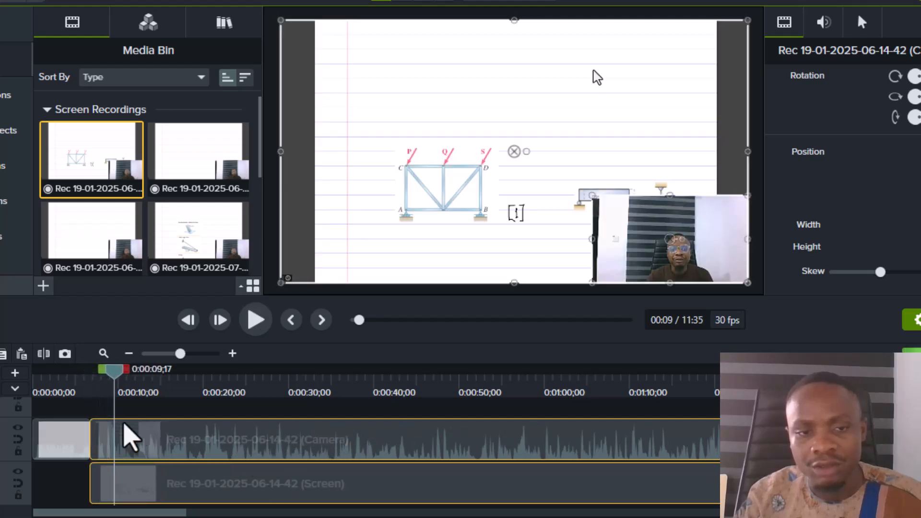
# Step: Play and scrub the first seconds of the recording to locate the unwanted part at its start
pyautogui.moveTo(116, 377); pyautogui.dragTo(92, 390)
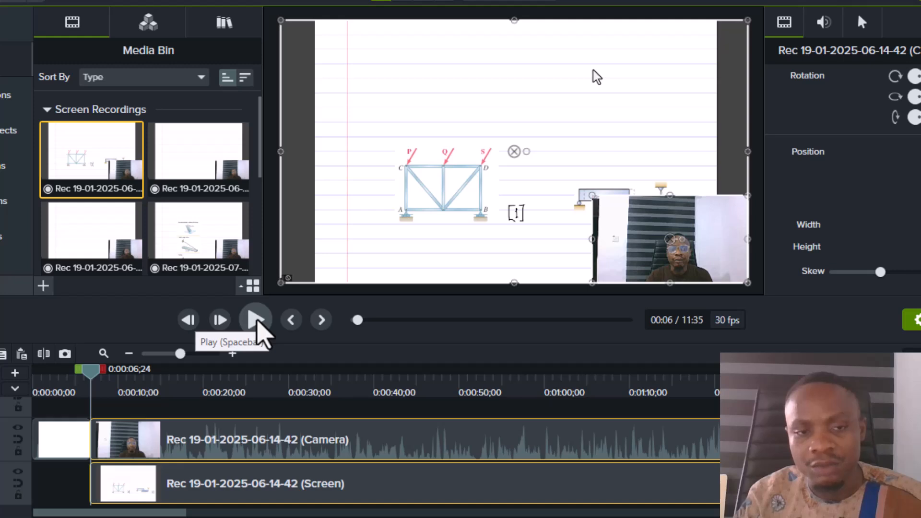
pyautogui.click(257, 320)
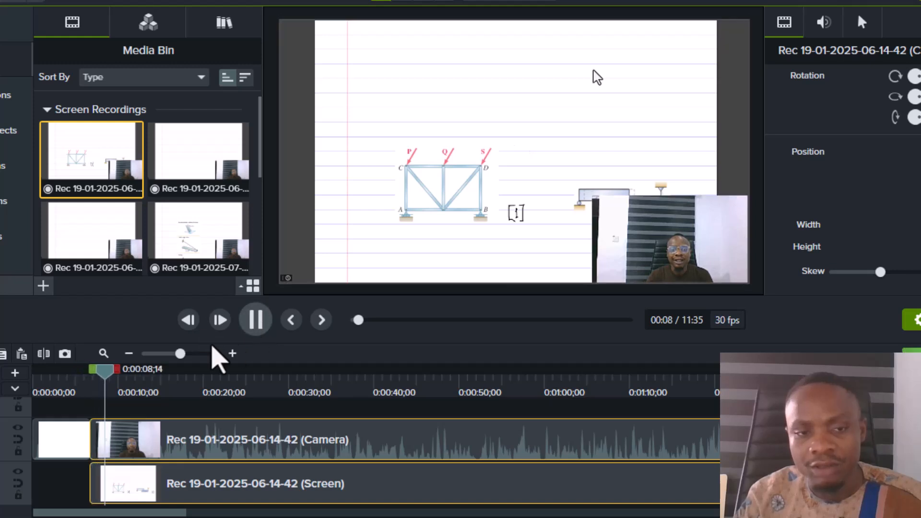
pyautogui.click(103, 387)
pyautogui.moveTo(104, 387); pyautogui.dragTo(99, 422)
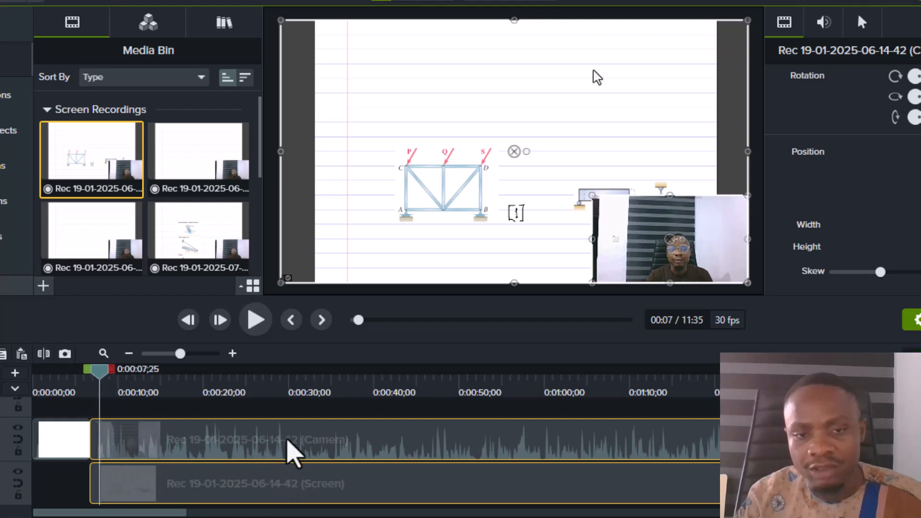
pyautogui.moveTo(103, 374); pyautogui.dragTo(107, 400)
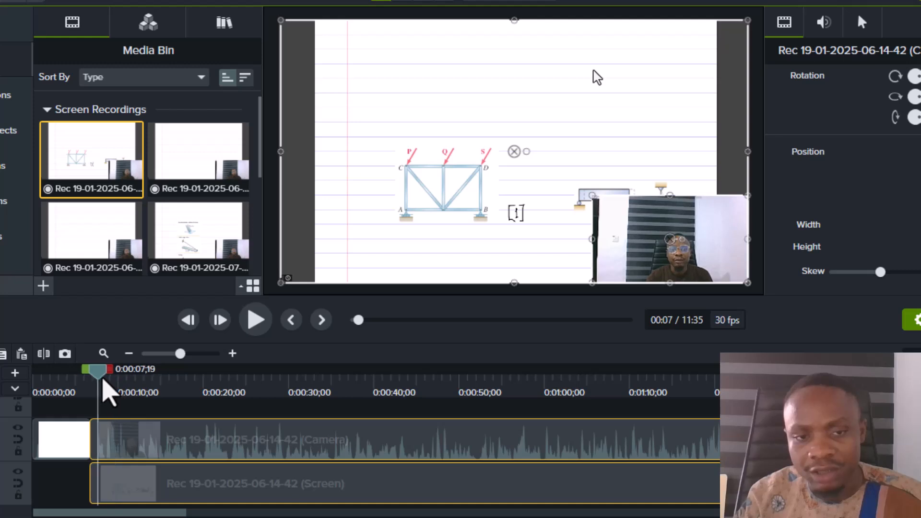
pyautogui.moveTo(101, 390); pyautogui.dragTo(89, 376)
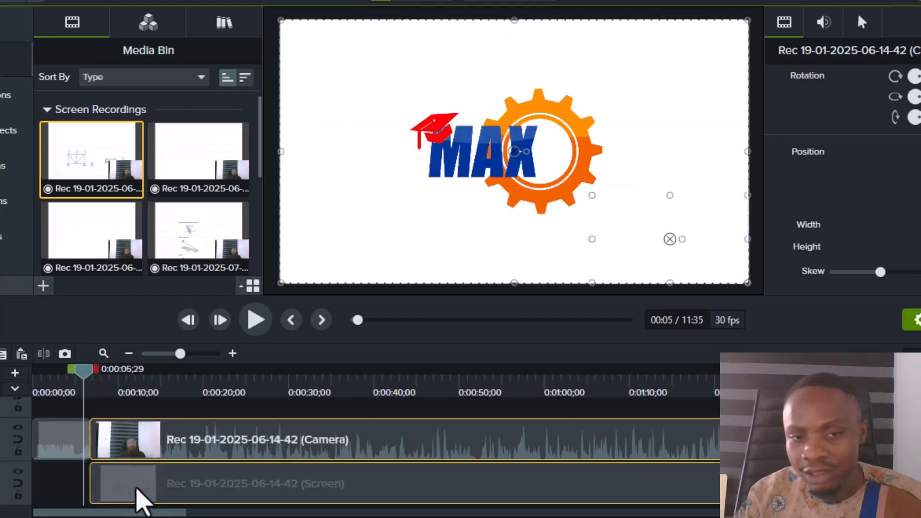
# Step: Select the range from 0:00:06;23 to 0:00:07;16 at the start of the recording and delete it
pyautogui.moveTo(85, 377); pyautogui.dragTo(100, 393)
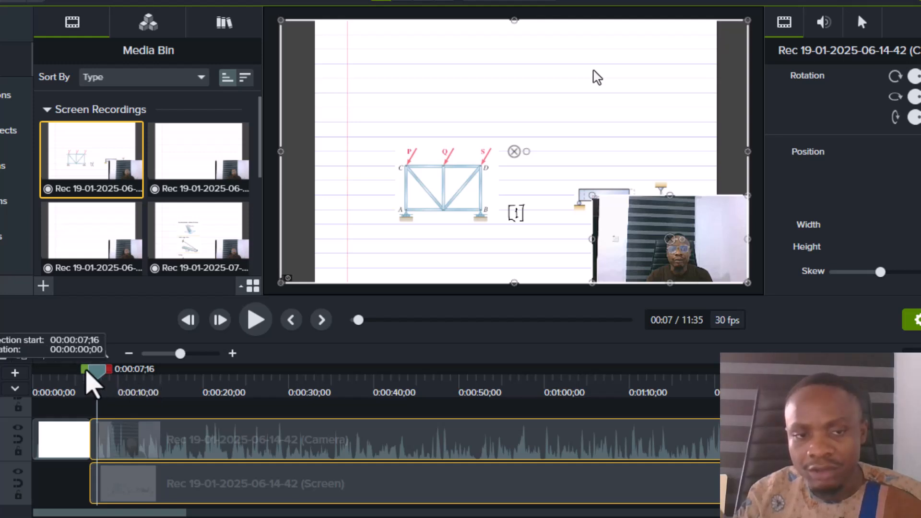
pyautogui.moveTo(86, 370); pyautogui.dragTo(80, 370)
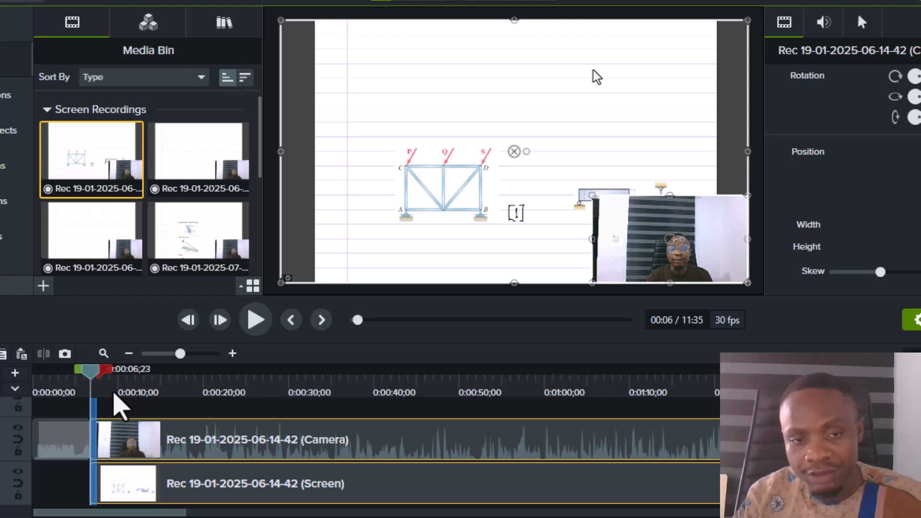
pyautogui.press('Delete')
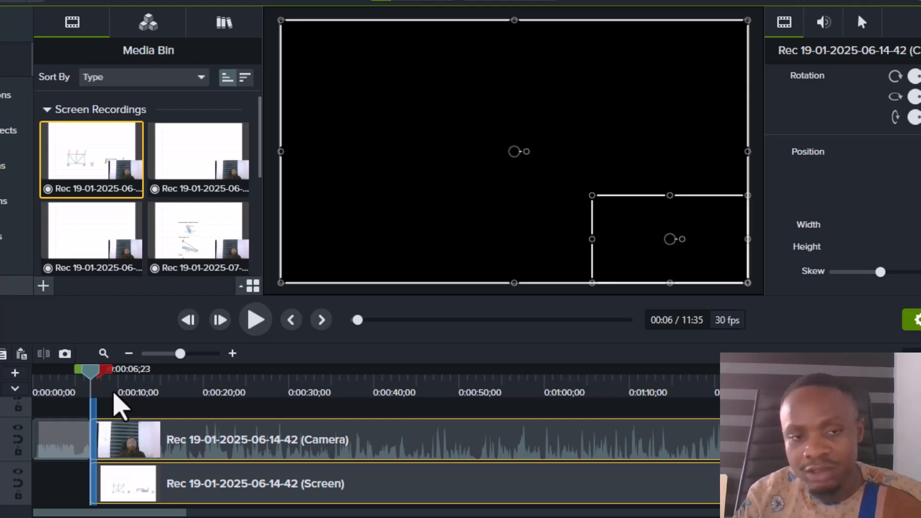
# Step: Select the camera and screen clips together and move them against the end of the intro, closing the gap
pyautogui.click(144, 440)
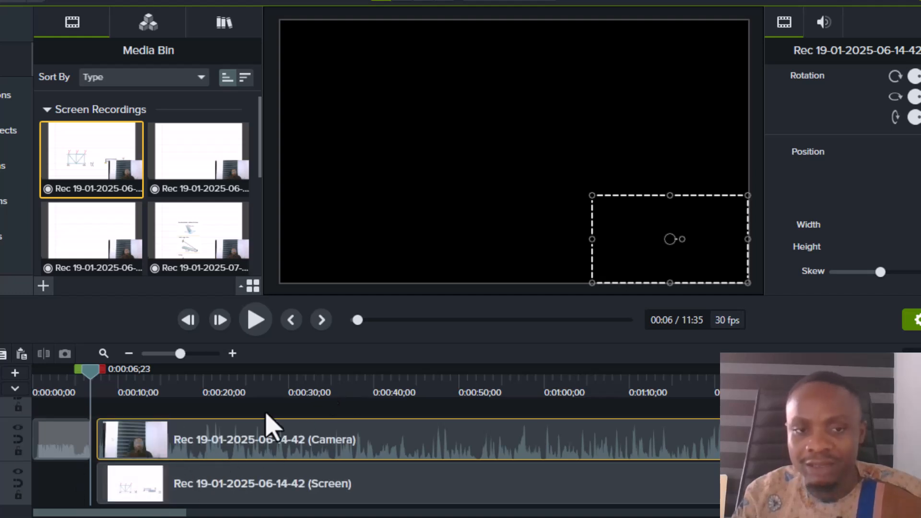
pyautogui.click(228, 439)
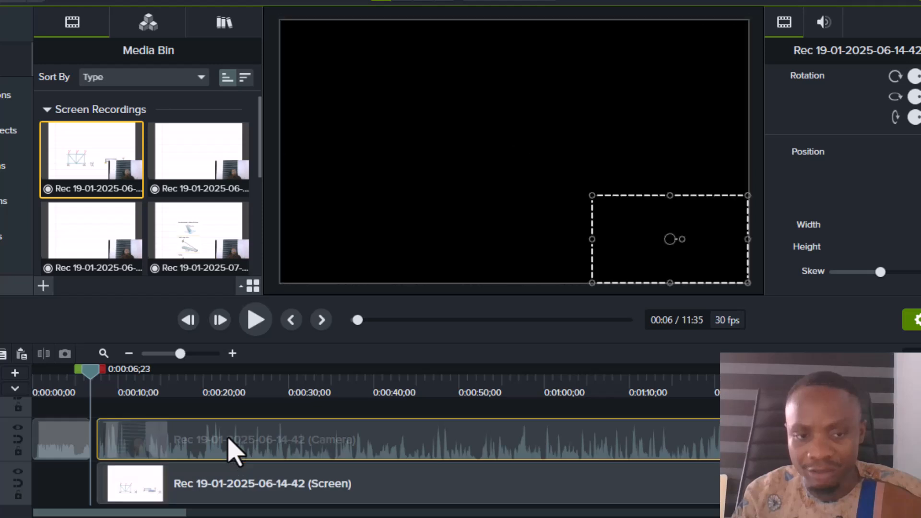
pyautogui.keyDown('ctrl'); pyautogui.click(229, 480); pyautogui.keyUp('ctrl')
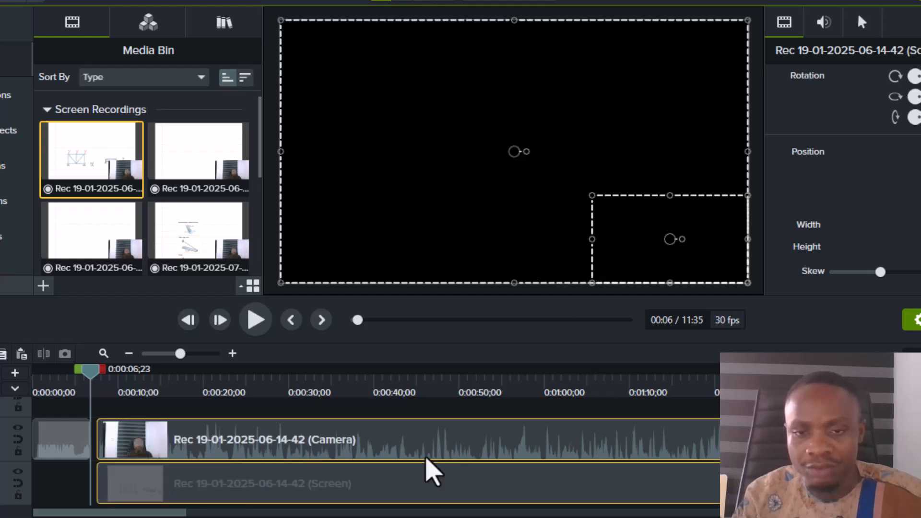
pyautogui.moveTo(560, 455); pyautogui.dragTo(211, 441)
# Step: Play from about 0:00:05 across the join to check the trimmed start of the recording
pyautogui.moveTo(91, 379); pyautogui.dragTo(75, 373)
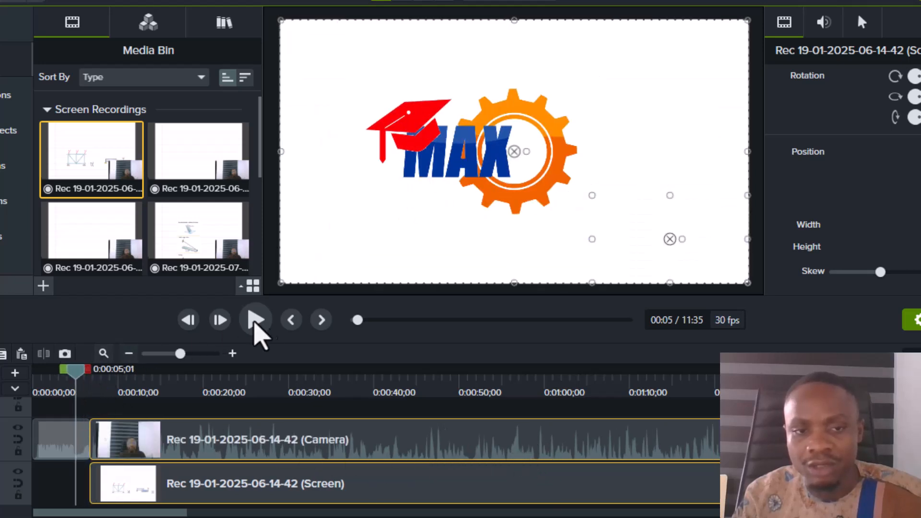
pyautogui.click(247, 325)
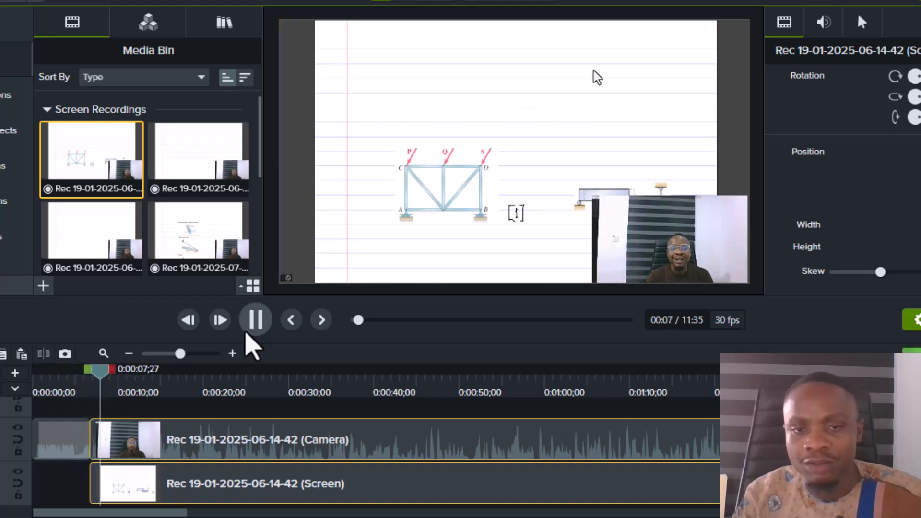
pyautogui.click(131, 386)
pyautogui.moveTo(133, 387); pyautogui.dragTo(115, 406)
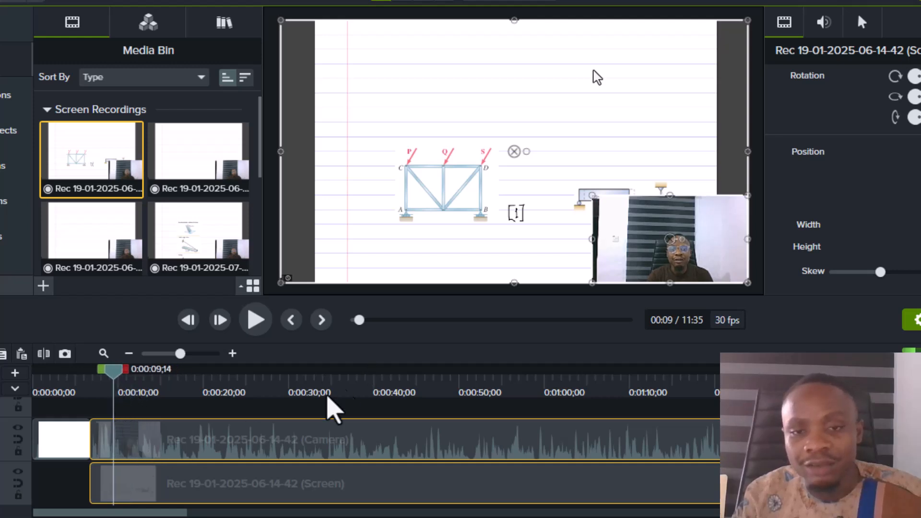
# Step: Select the camera clip and the screen clip in turn to identify each one's part of the canvas
pyautogui.click(274, 453)
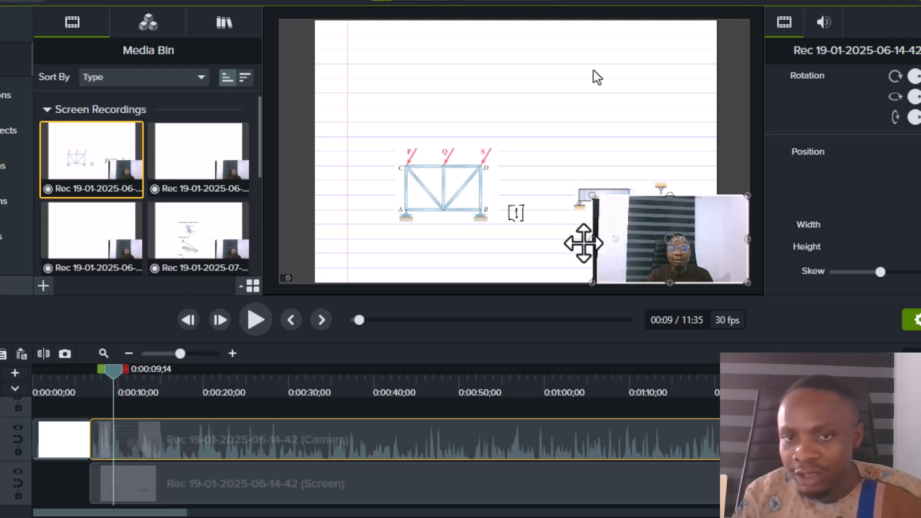
pyautogui.click(216, 489)
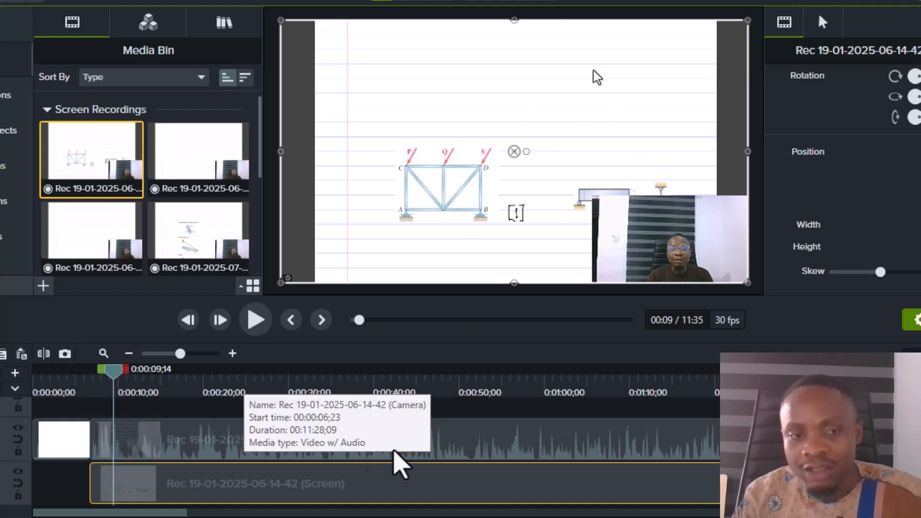
pyautogui.click(165, 444)
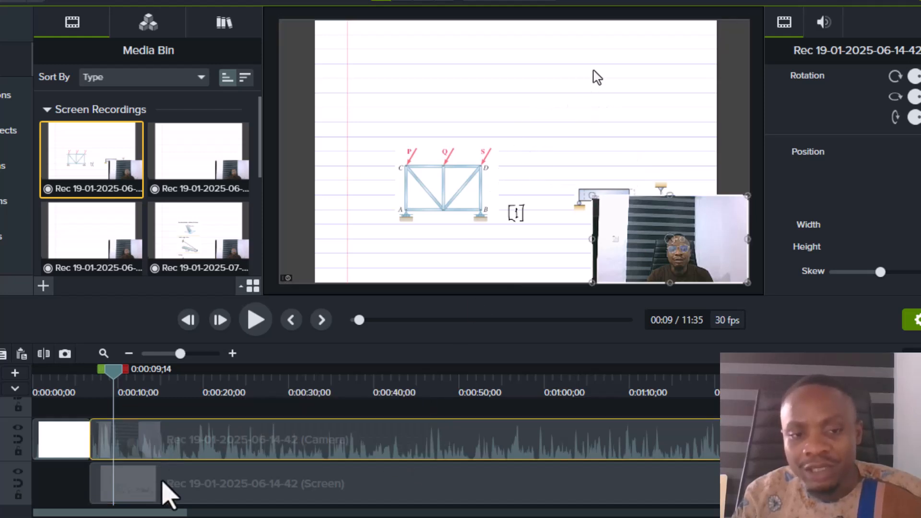
# Step: Shift only the screen clip about 8 seconds later than the camera clip and play the mismatched start
pyautogui.keyDown('ctrl'); pyautogui.click(162, 482); pyautogui.keyUp('ctrl')
pyautogui.moveTo(192, 439); pyautogui.dragTo(177, 494)
pyautogui.click(288, 457)
pyautogui.moveTo(114, 377); pyautogui.dragTo(77, 379)
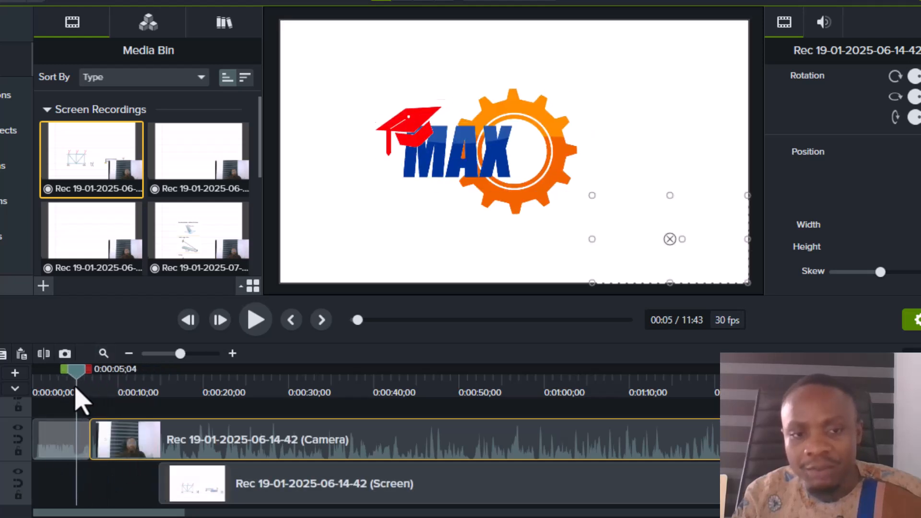
pyautogui.click(256, 320)
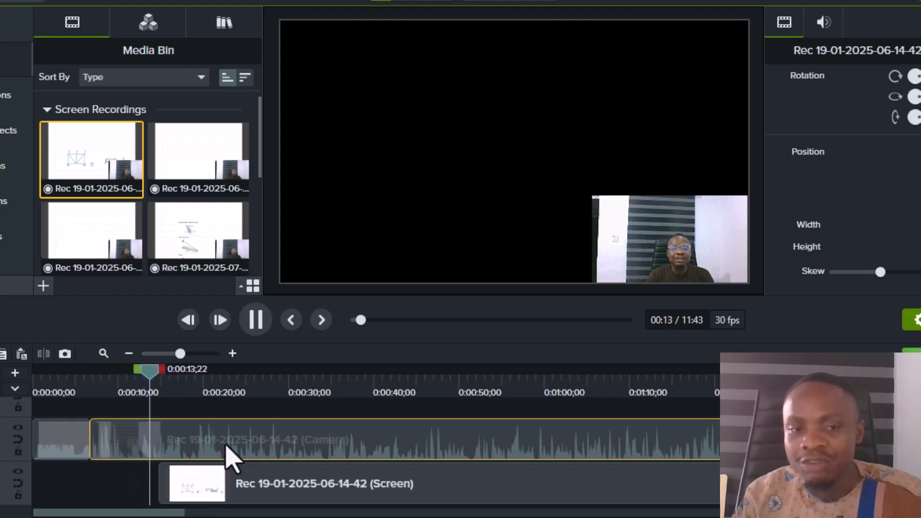
# Step: Move the camera clip alone along its track until its start lines up with the screen clip's start
pyautogui.click(226, 493)
pyautogui.keyDown('ctrl'); pyautogui.click(236, 436); pyautogui.keyUp('ctrl')
pyautogui.moveTo(181, 375)
pyautogui.mouseDown()
pyautogui.moveTo(164, 370)
pyautogui.moveTo(172, 386)
pyautogui.mouseUp()
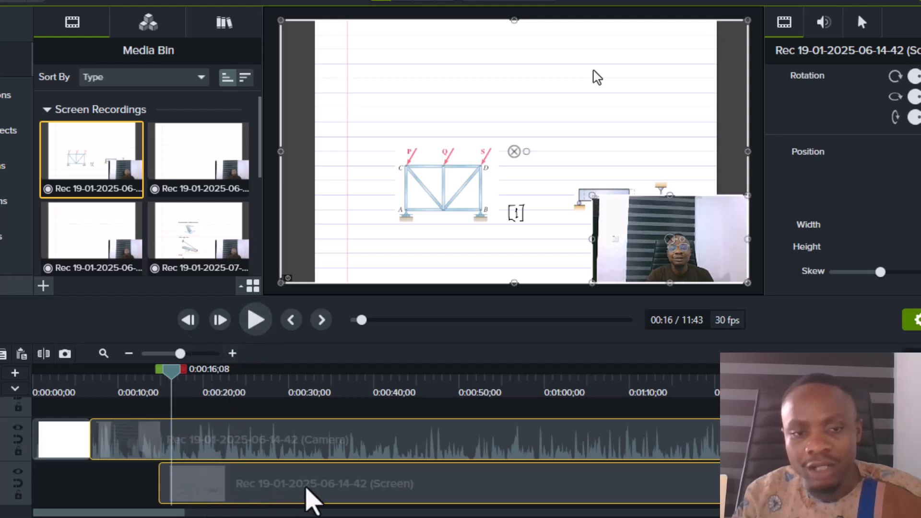
pyautogui.click(308, 450)
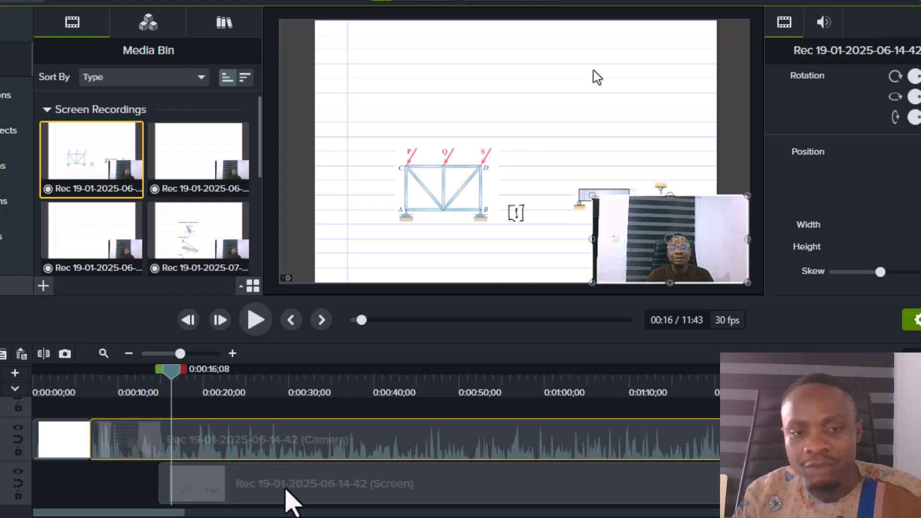
pyautogui.moveTo(233, 448); pyautogui.dragTo(282, 446)
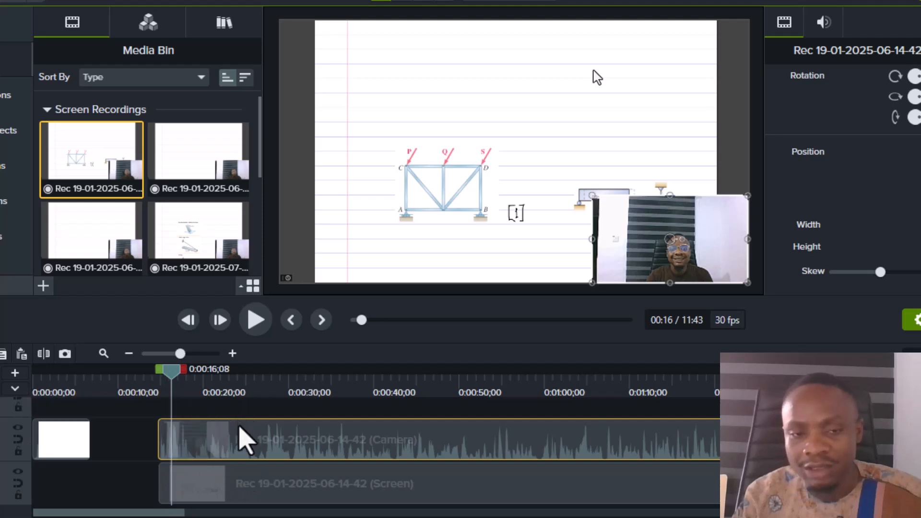
# Step: Select the camera and screen clips together and move them earlier on the timeline to meet the end of the intro
pyautogui.moveTo(209, 434); pyautogui.dragTo(202, 459)
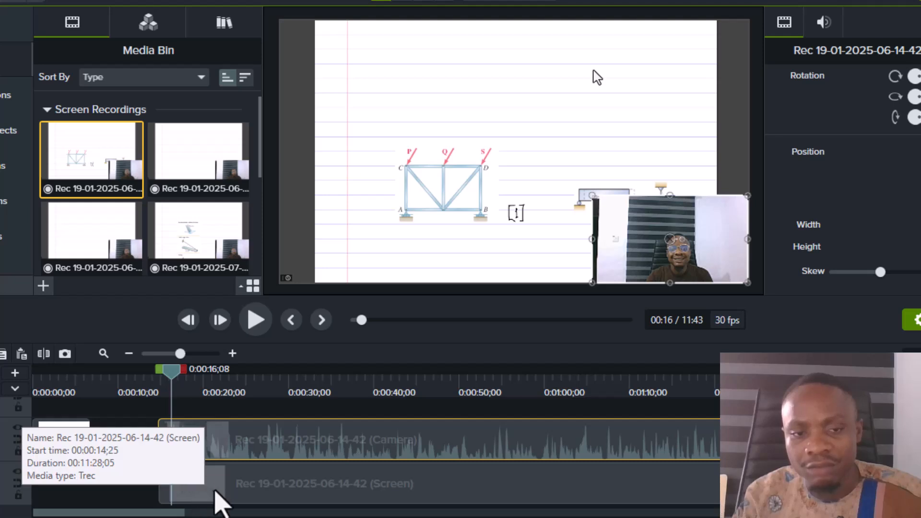
pyautogui.click(215, 491)
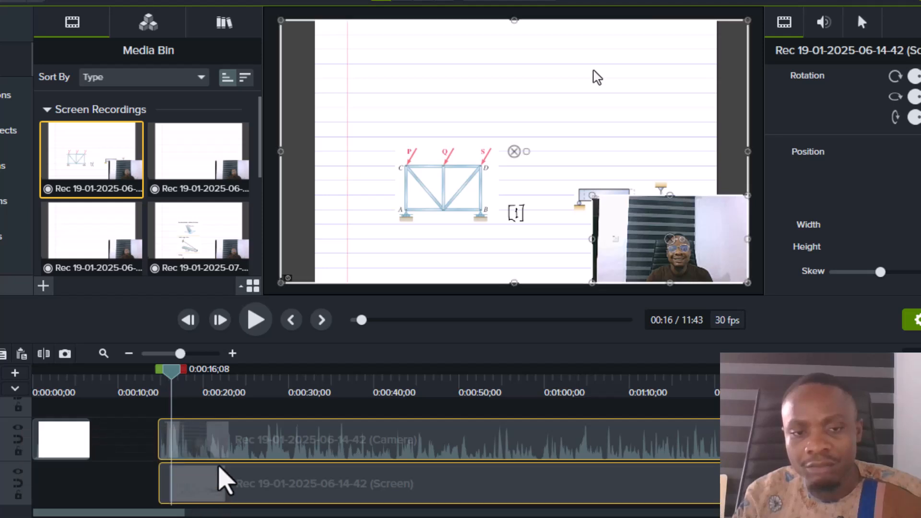
pyautogui.moveTo(304, 456); pyautogui.dragTo(174, 448)
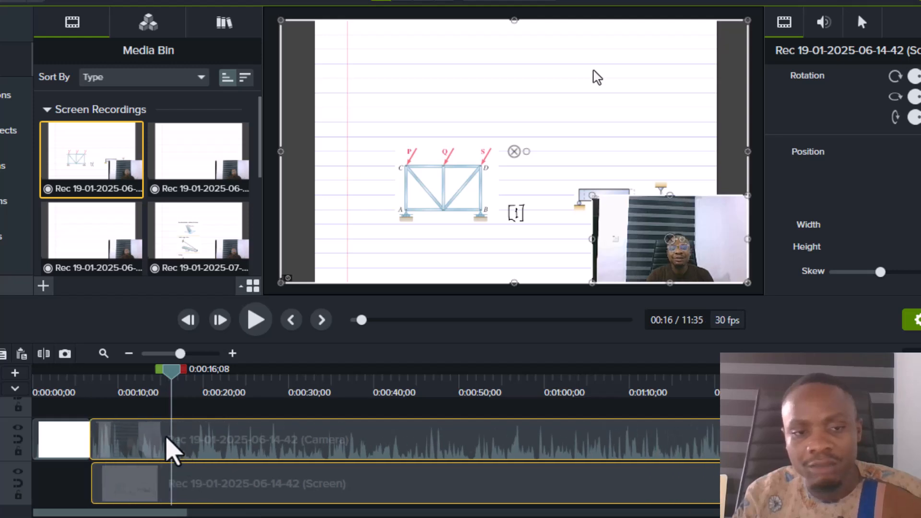
# Step: Play from about 0:00:05 and scrub back and forth across the join to check the switch from intro to recording
pyautogui.moveTo(170, 371); pyautogui.dragTo(82, 411)
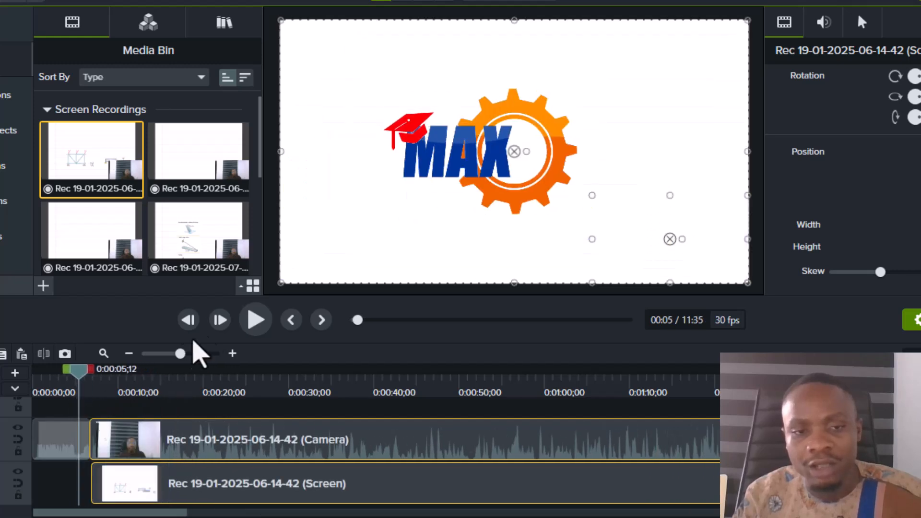
pyautogui.click(251, 324)
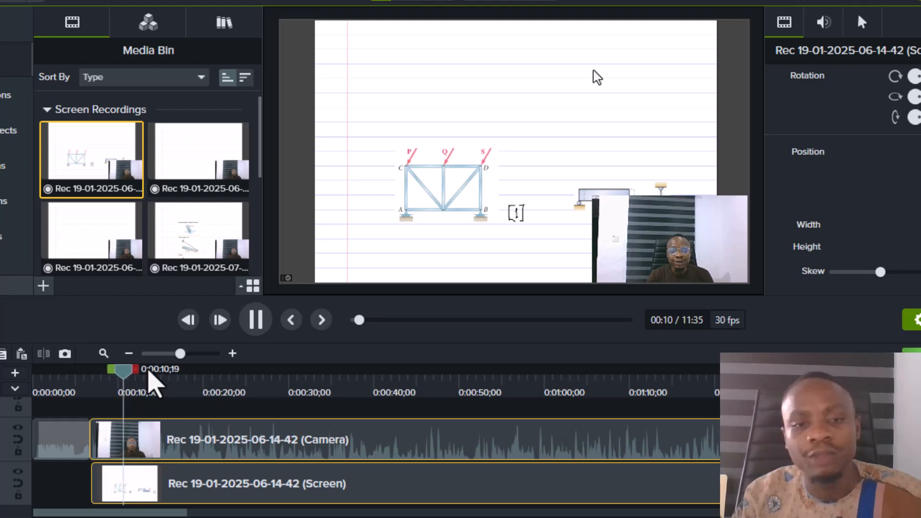
pyautogui.click(255, 320)
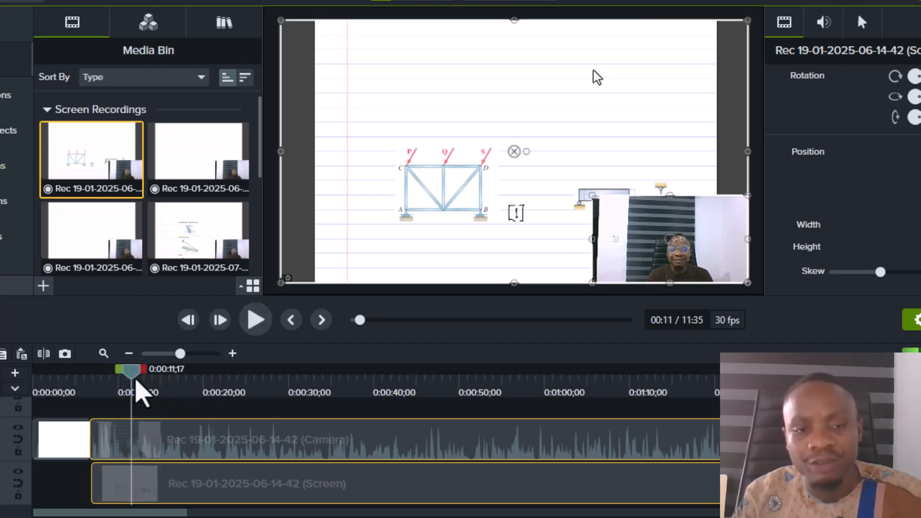
pyautogui.moveTo(136, 379); pyautogui.dragTo(93, 411)
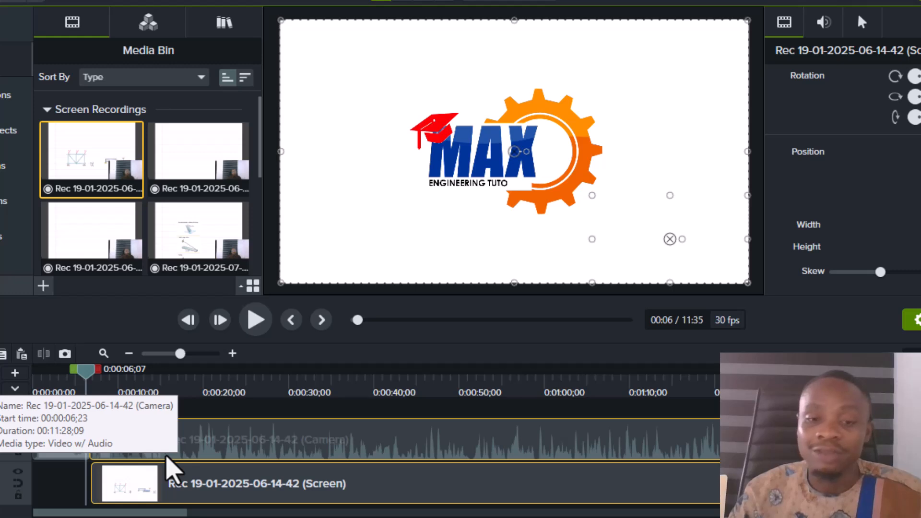
pyautogui.moveTo(92, 380)
pyautogui.mouseDown()
pyautogui.moveTo(120, 394)
pyautogui.moveTo(85, 389)
pyautogui.mouseUp()
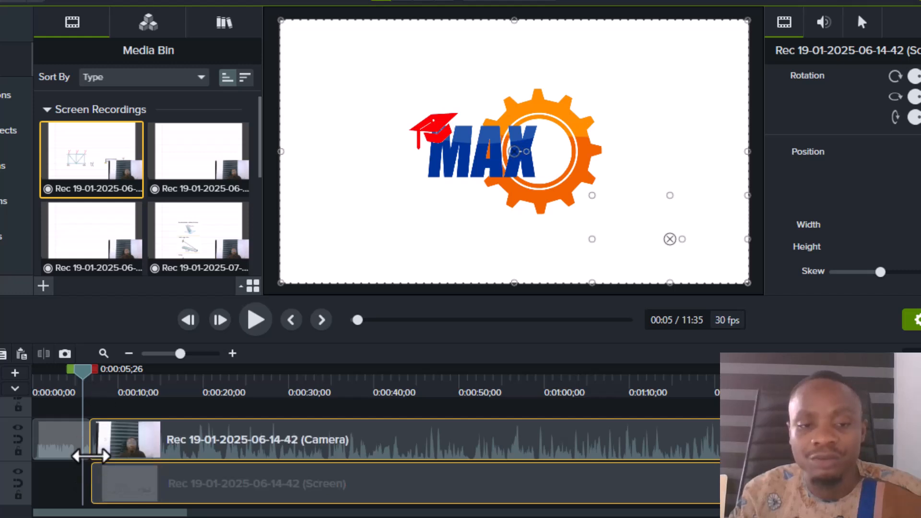
pyautogui.moveTo(93, 387); pyautogui.dragTo(132, 418)
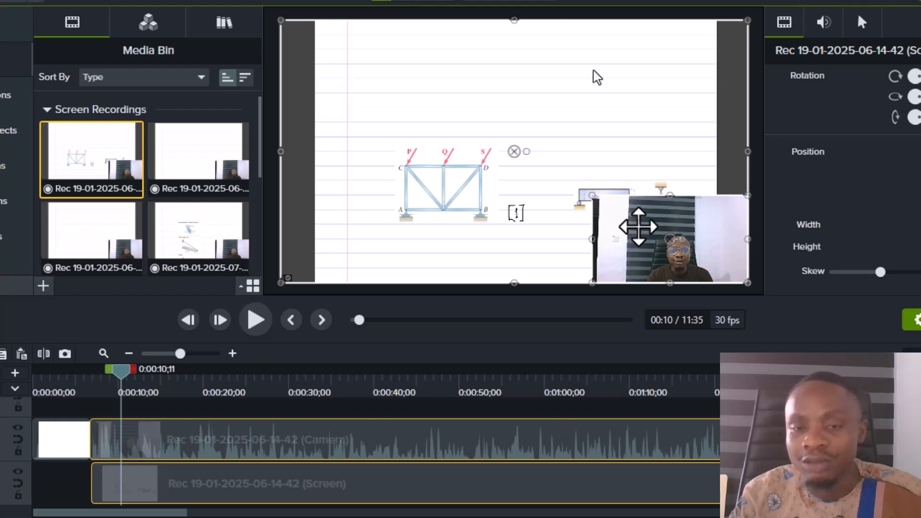
# Step: Select the camera picture and the screen picture alternately on the canvas to tell the two objects apart
pyautogui.click(640, 225)
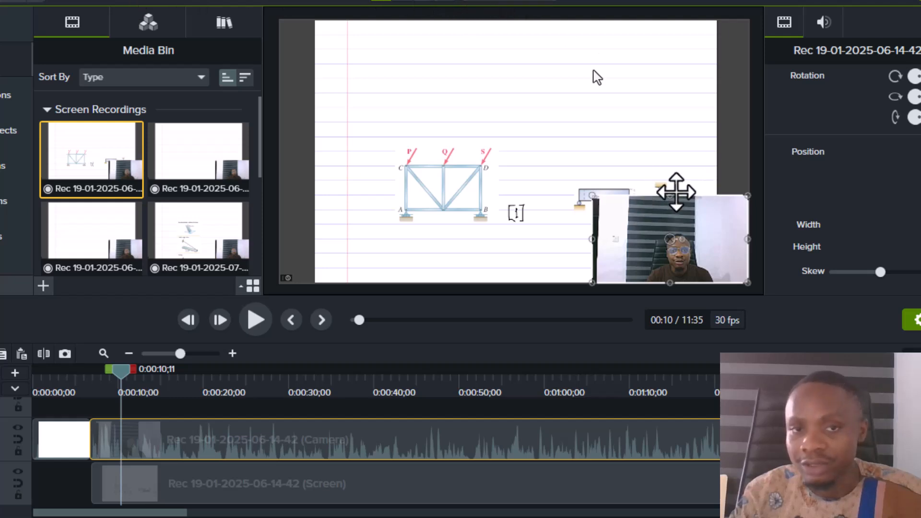
pyautogui.click(520, 122)
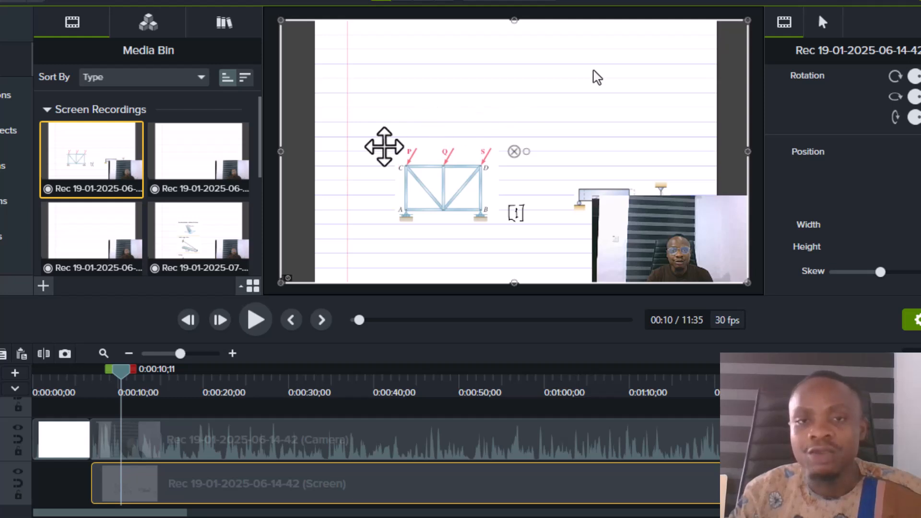
pyautogui.click(619, 241)
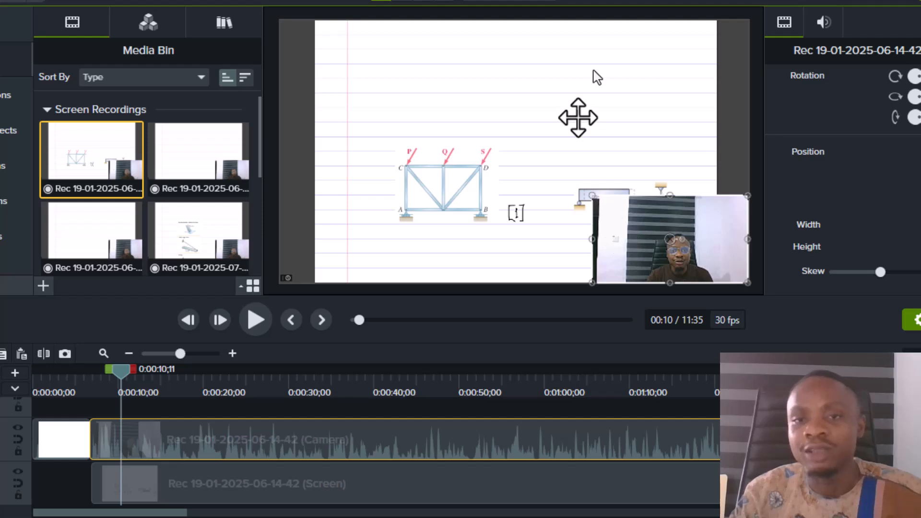
pyautogui.click(578, 118)
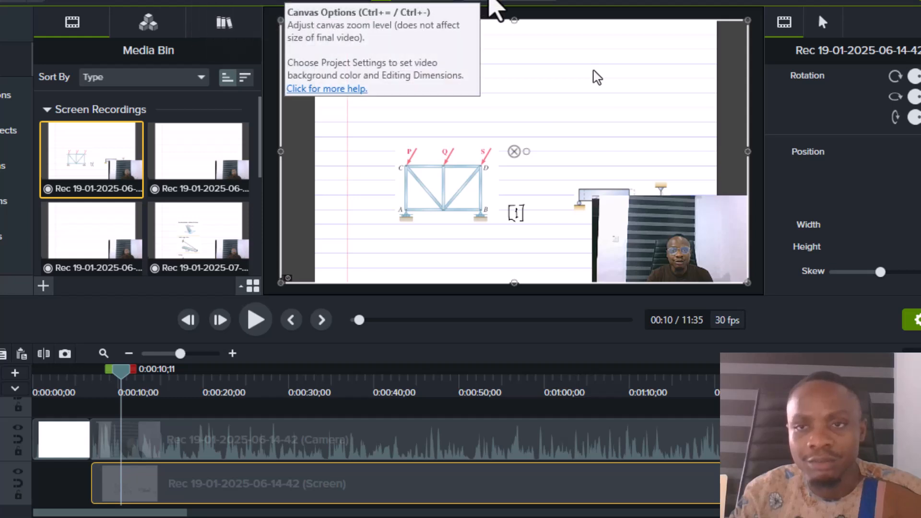
# Step: Set the project's canvas dimensions to FHD (1920x1080) and apply the settings
pyautogui.click(501, 3)
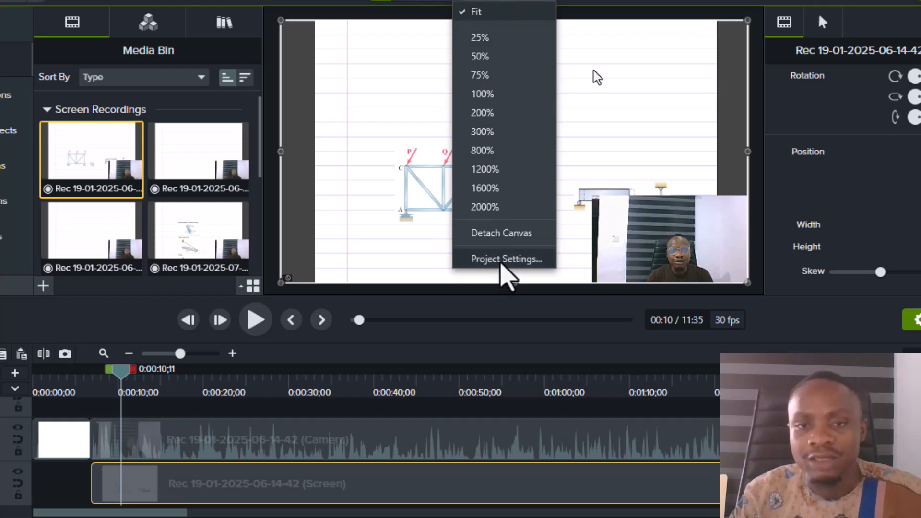
pyautogui.click(507, 261)
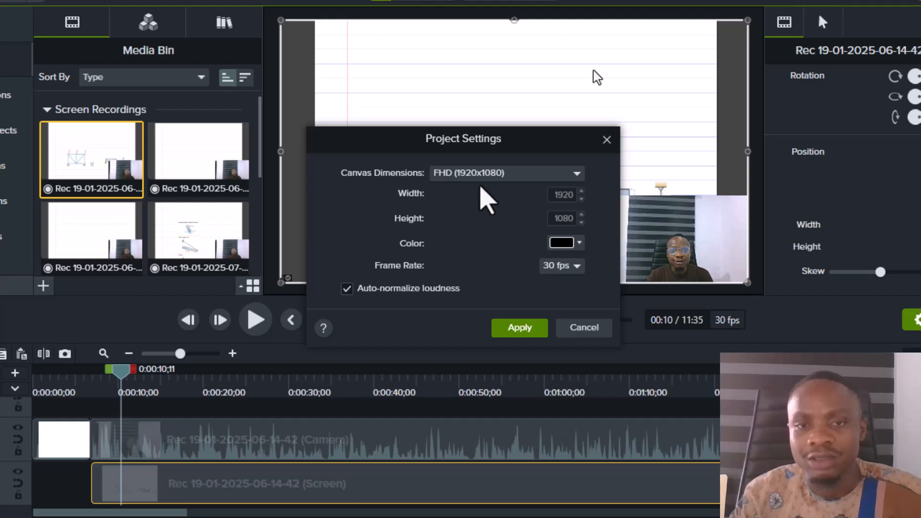
pyautogui.click(507, 174)
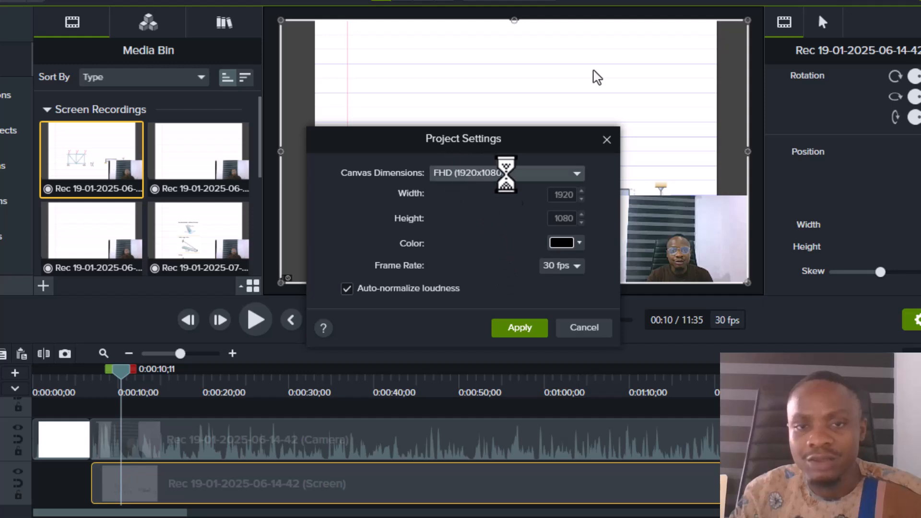
pyautogui.scroll(-2, 510, 177)
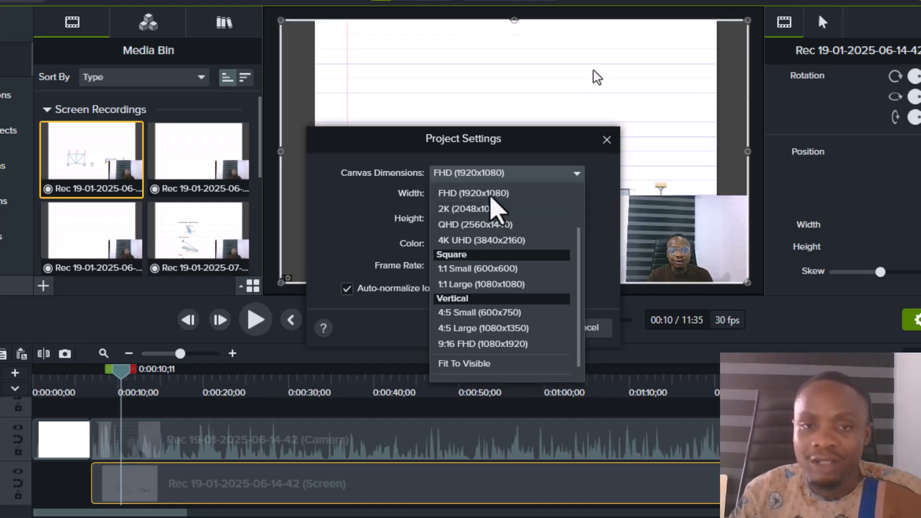
pyautogui.click(490, 197)
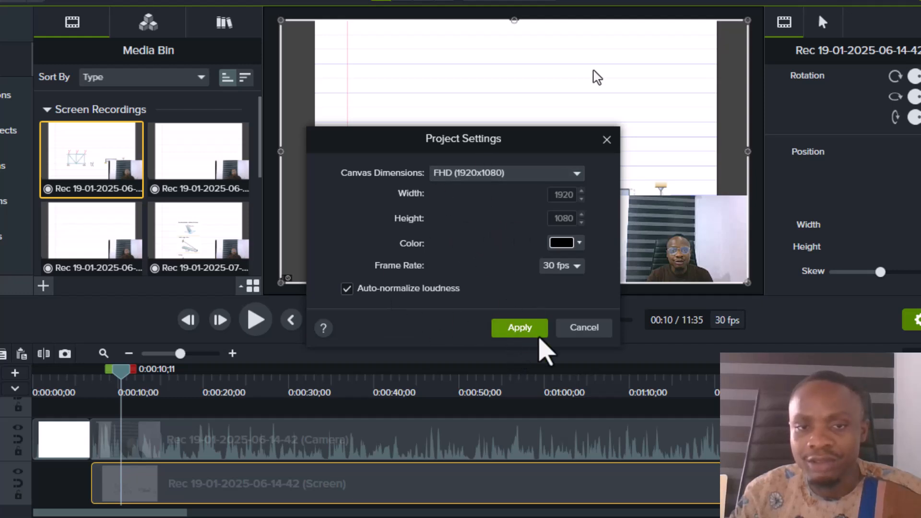
pyautogui.click(530, 328)
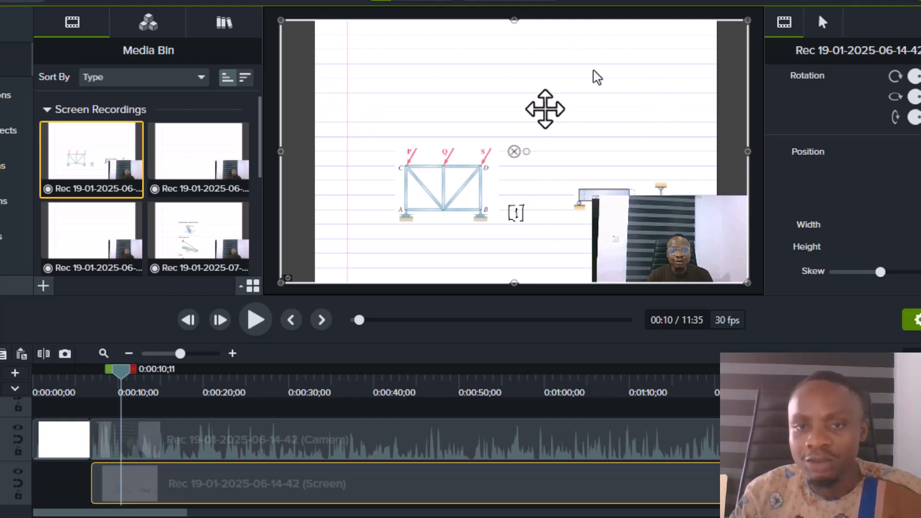
# Step: Apply Scale to fit to the screen recording on the canvas
pyautogui.rightClick(533, 99)
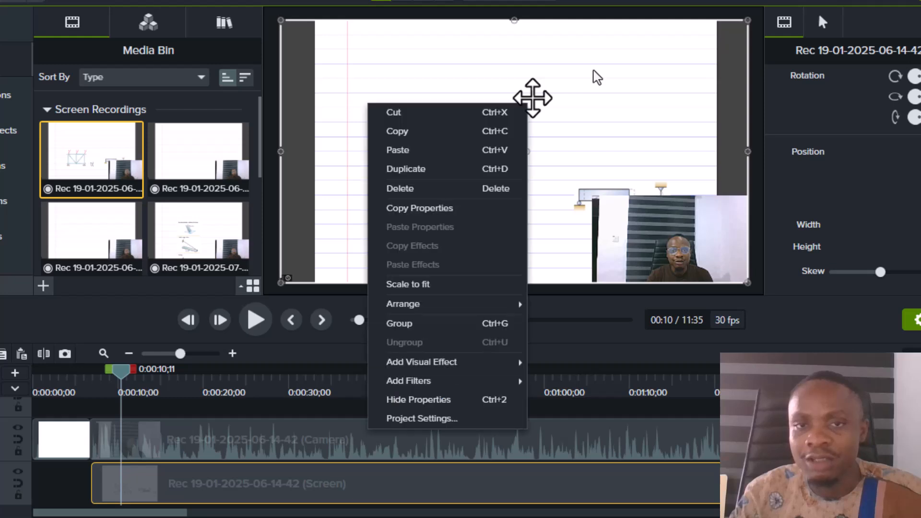
pyautogui.click(537, 100)
pyautogui.rightClick(544, 88)
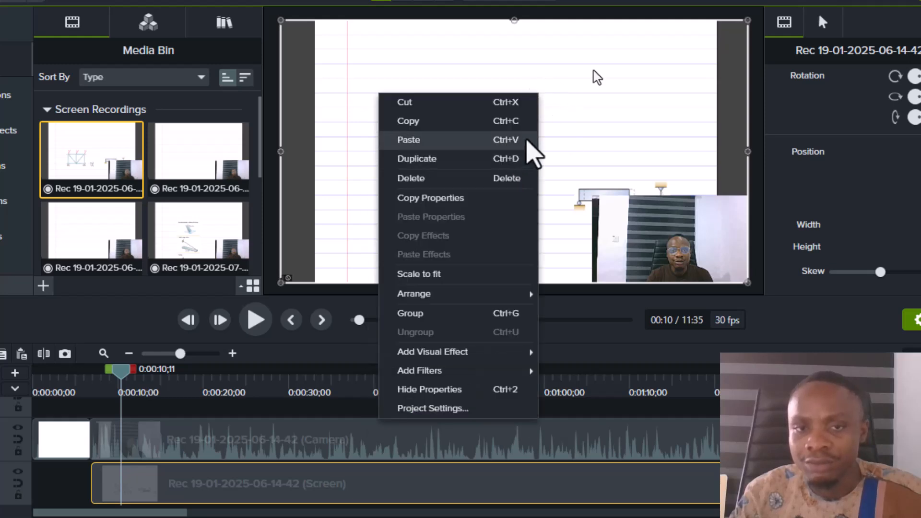
pyautogui.click(438, 275)
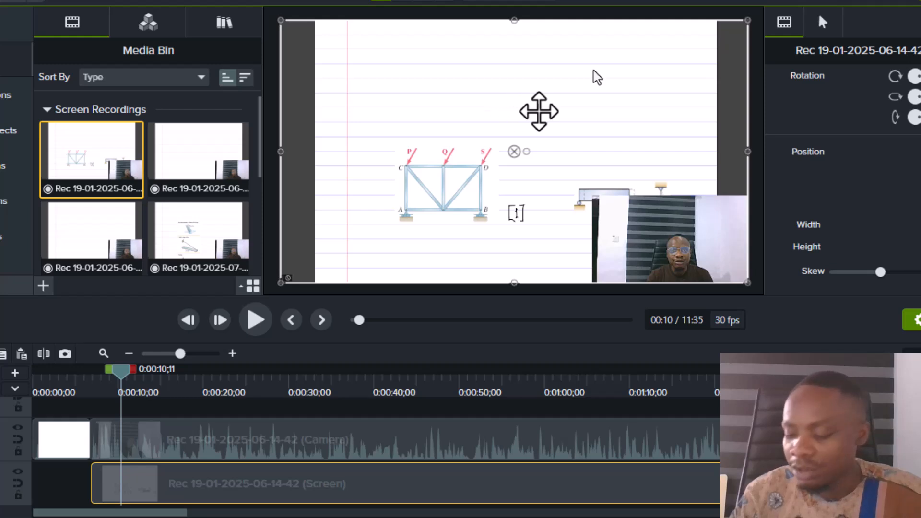
# Step: Zoom the canvas in and out on the screen recording and reset its zoom level to Fit
pyautogui.scroll(5, 538, 112)
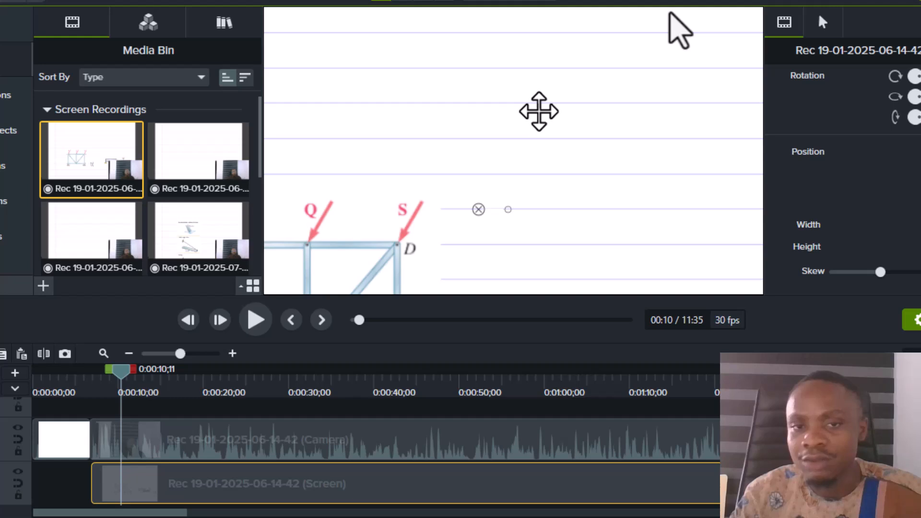
pyautogui.scroll(-5, 539, 111)
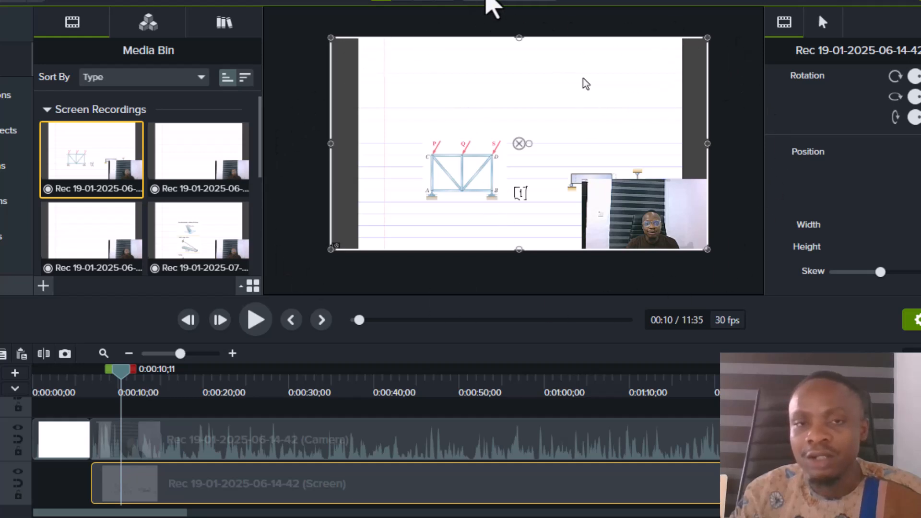
pyautogui.click(496, 2)
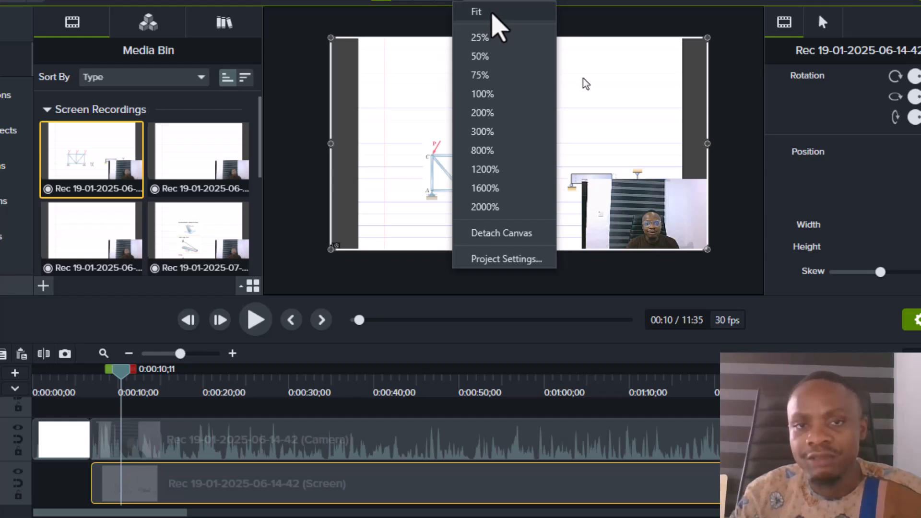
pyautogui.click(492, 13)
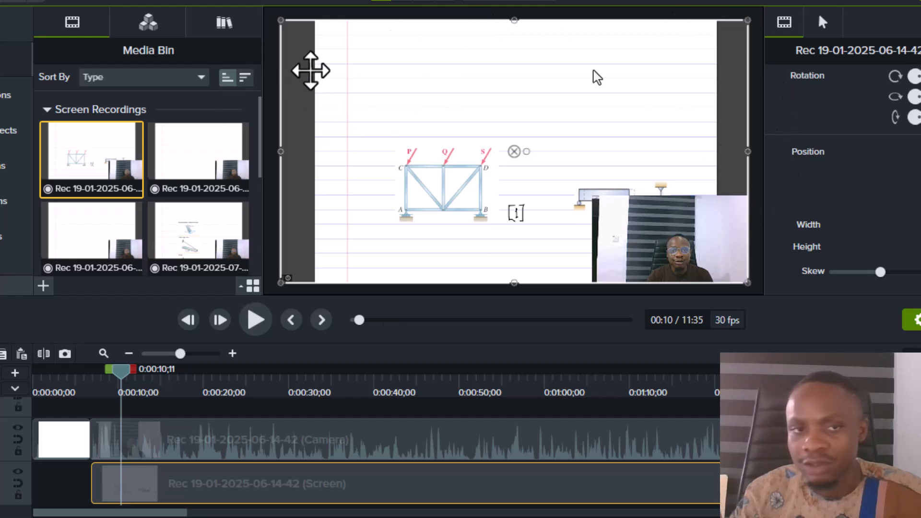
pyautogui.click(224, 24)
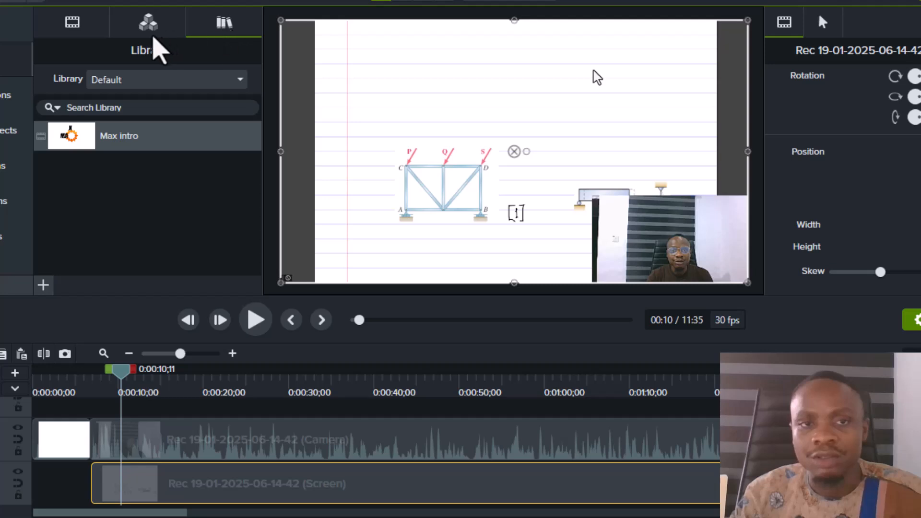
pyautogui.click(67, 24)
pyautogui.click(237, 26)
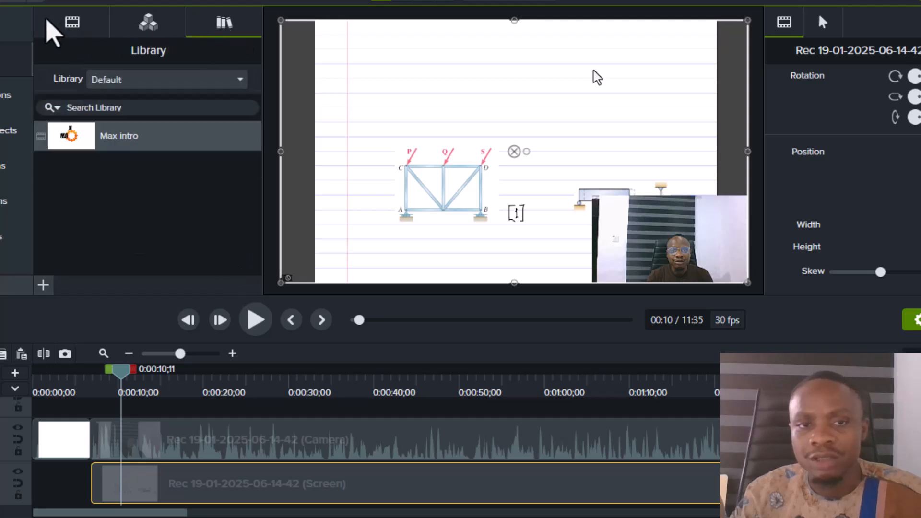
pyautogui.click(45, 23)
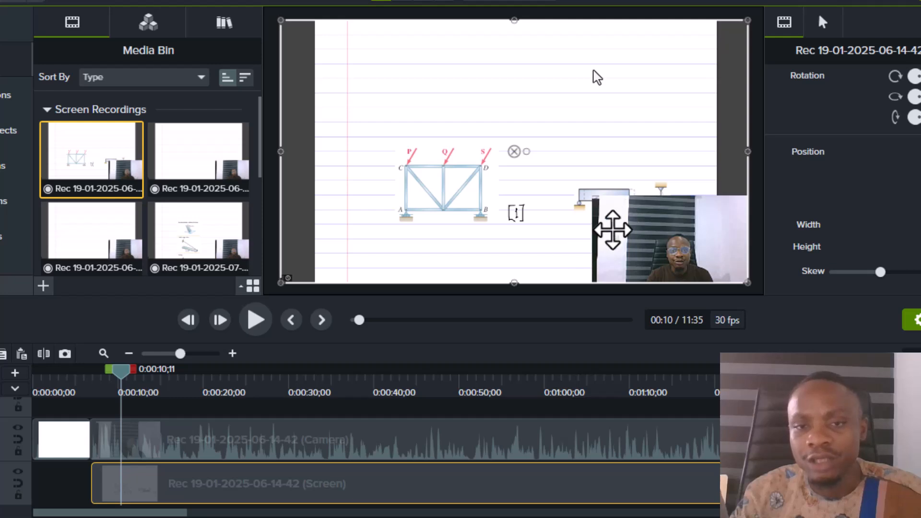
# Step: Enlarge the camera clip from its corner until it fills the whole canvas and switch the canvas to Crop mode
pyautogui.click(612, 231)
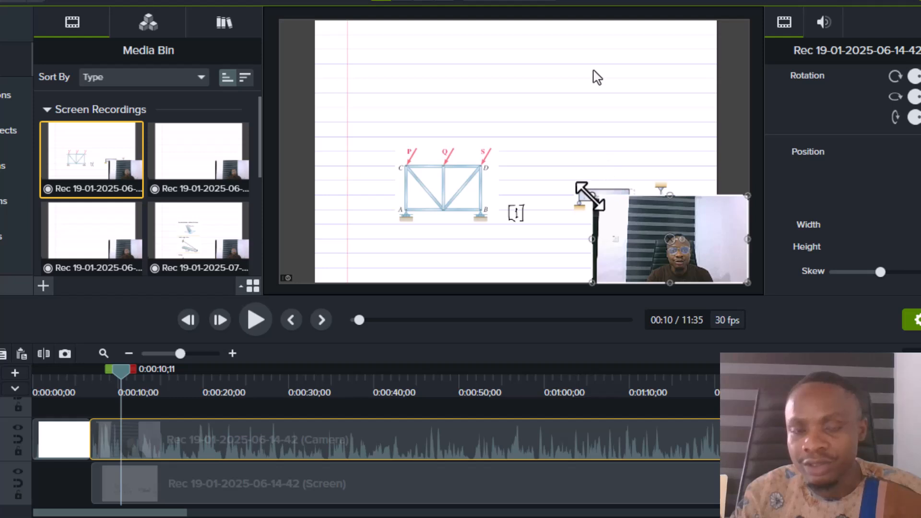
pyautogui.moveTo(591, 196); pyautogui.dragTo(286, 90)
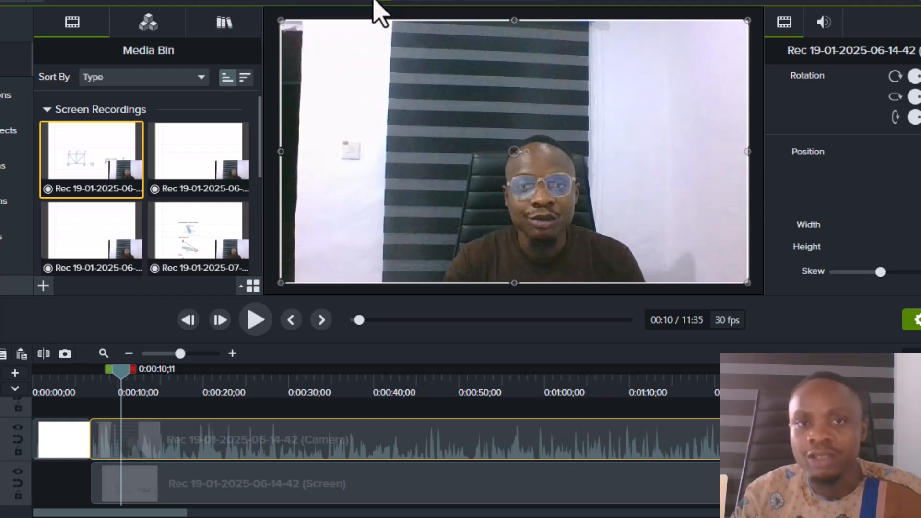
pyautogui.click(449, 4)
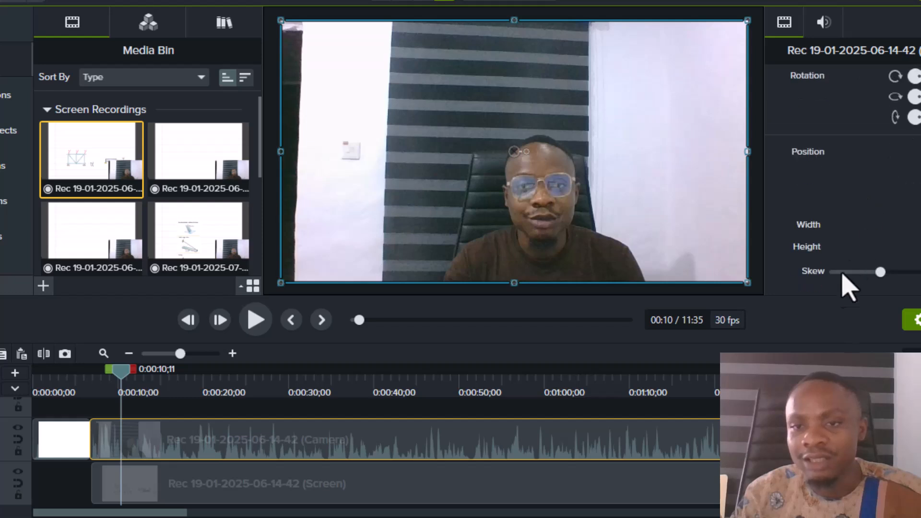
pyautogui.scroll(1, 823, 238)
pyautogui.scroll(-1, 772, 240)
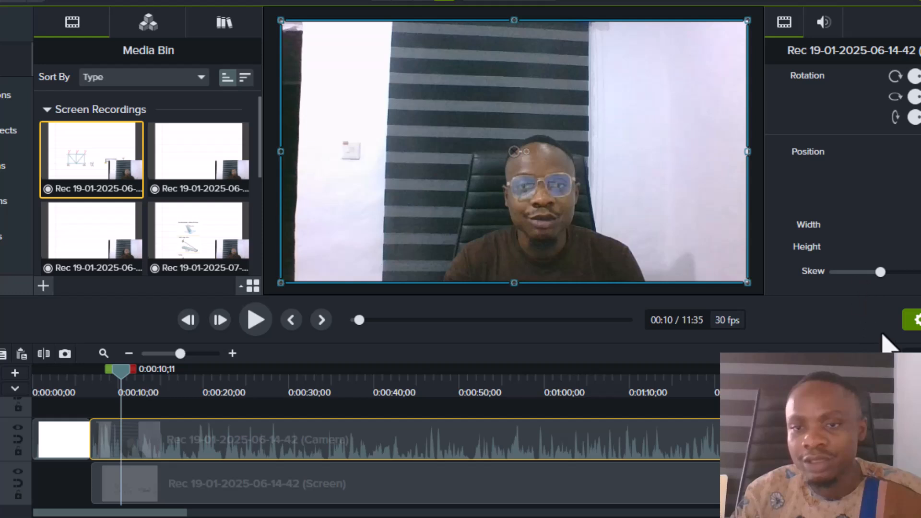
pyautogui.click(914, 321)
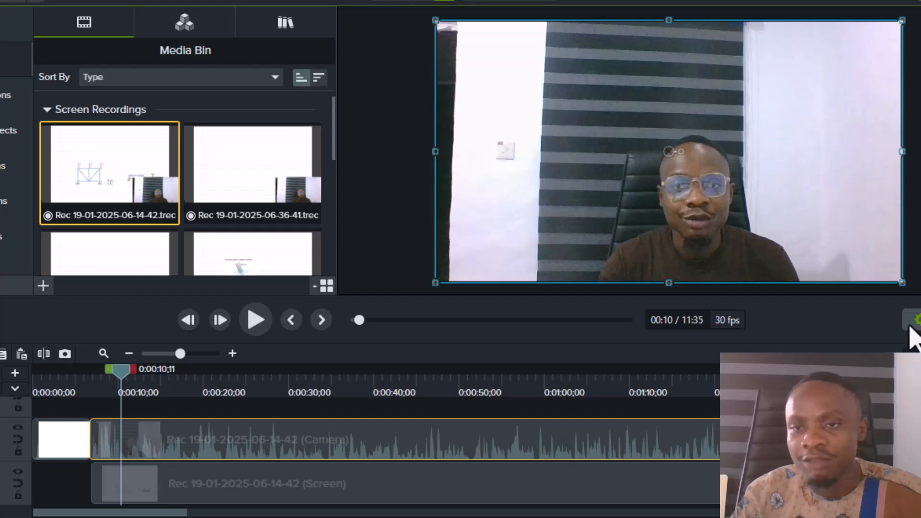
pyautogui.click(914, 322)
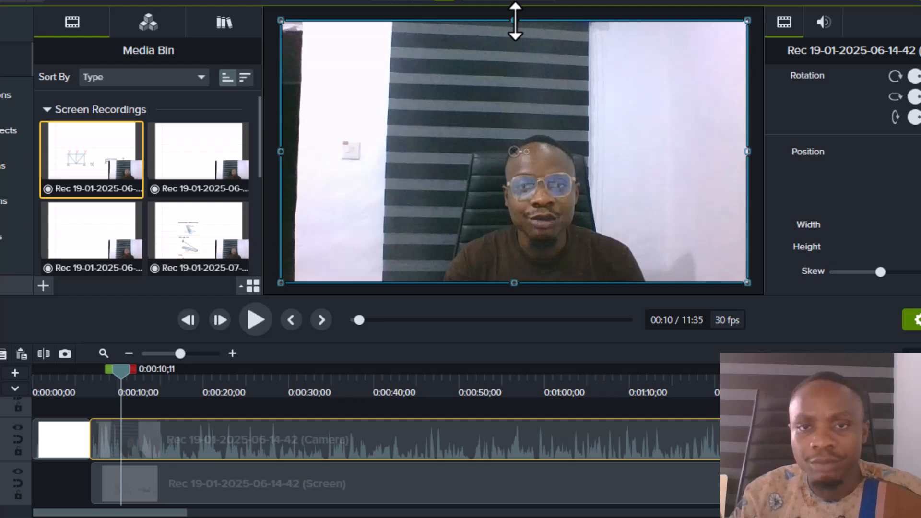
# Step: Crop the camera clip at its top, left and right edges so it closely frames the speaker and his chair
pyautogui.moveTo(515, 20); pyautogui.dragTo(553, 118)
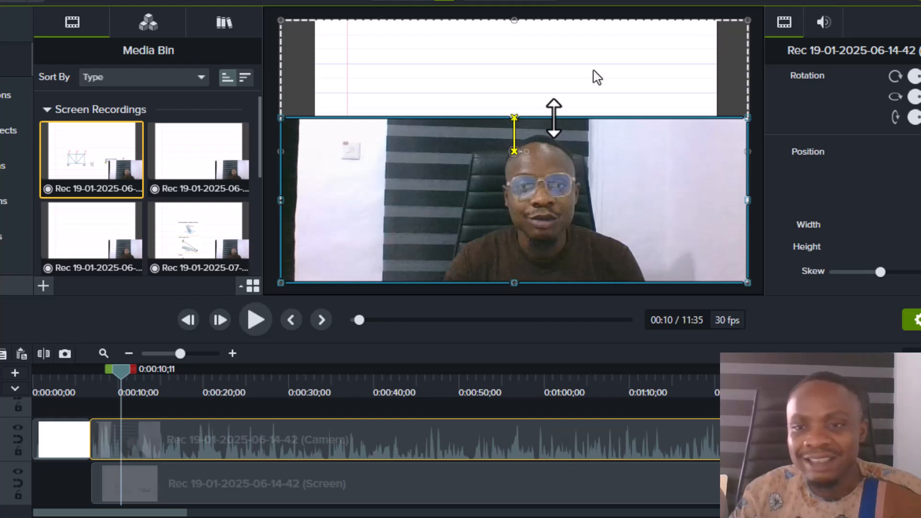
pyautogui.moveTo(554, 118); pyautogui.dragTo(551, 115)
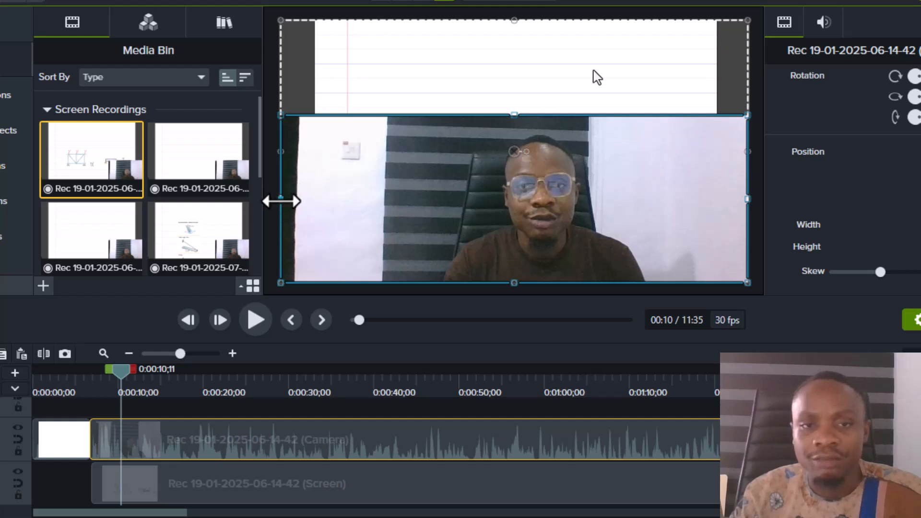
pyautogui.moveTo(281, 201); pyautogui.dragTo(422, 233)
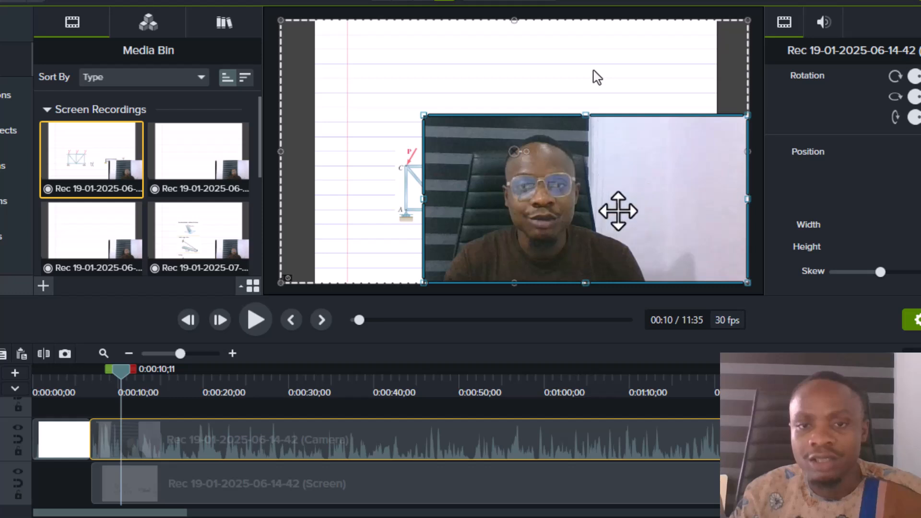
pyautogui.moveTo(424, 201); pyautogui.dragTo(431, 206)
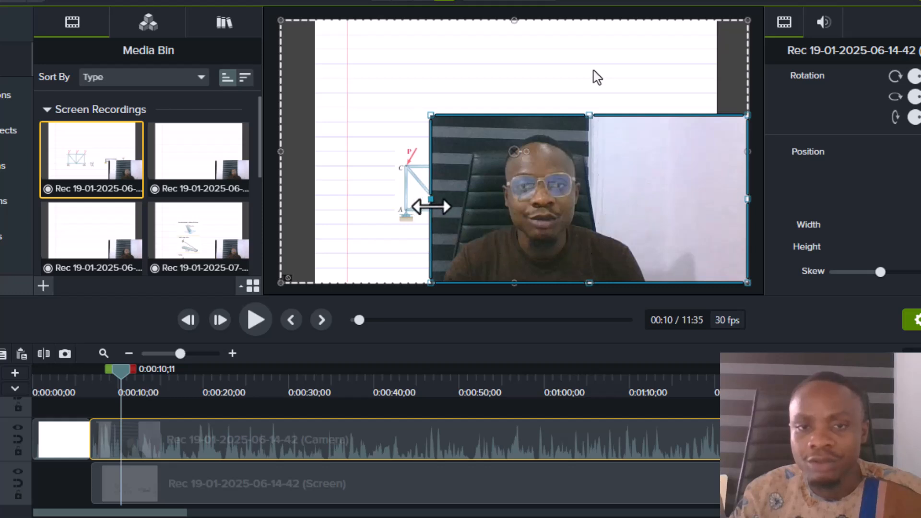
pyautogui.moveTo(745, 199); pyautogui.dragTo(637, 214)
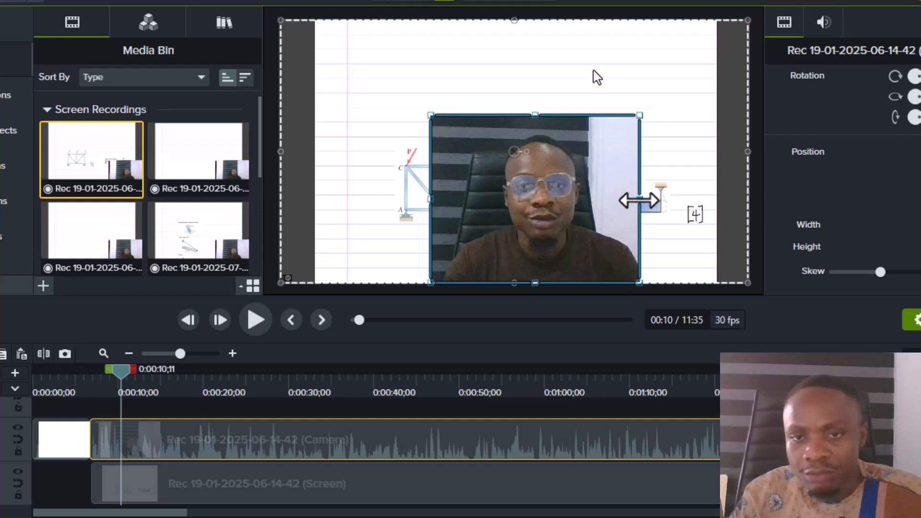
pyautogui.moveTo(635, 200); pyautogui.dragTo(637, 202)
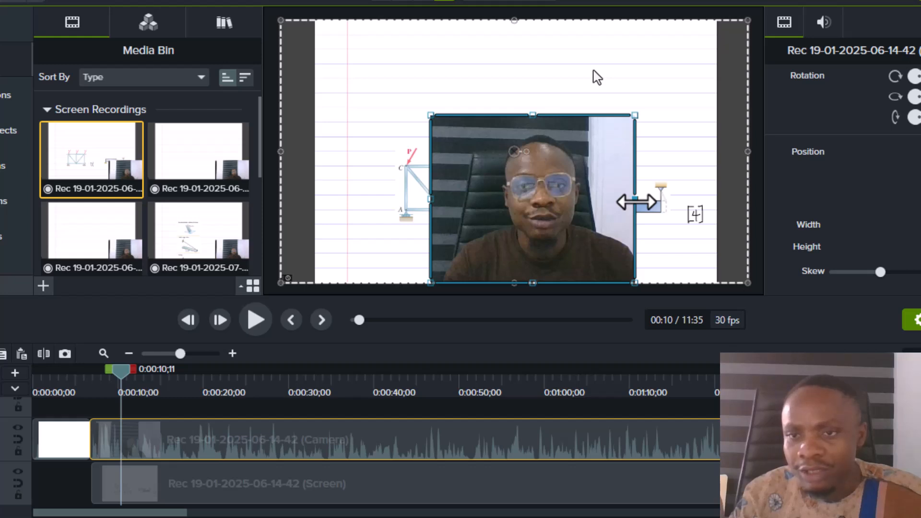
pyautogui.moveTo(637, 202); pyautogui.dragTo(637, 202)
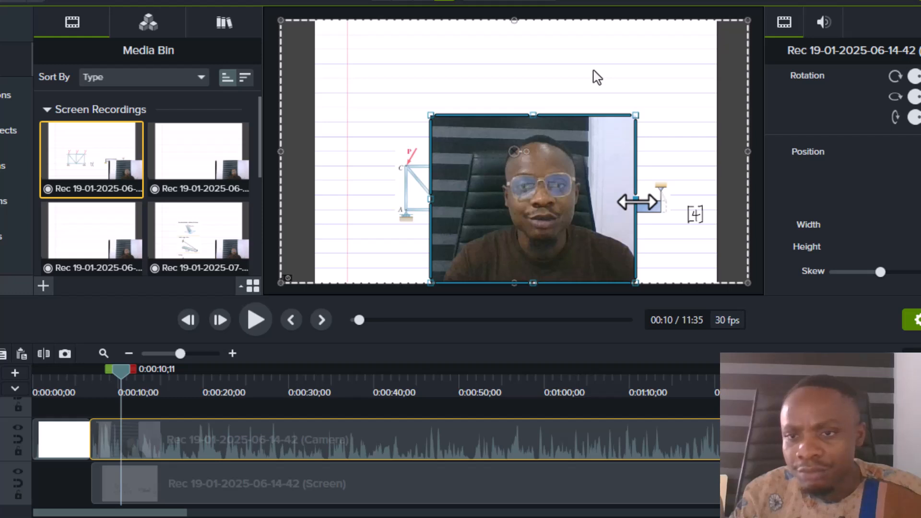
pyautogui.moveTo(637, 202); pyautogui.dragTo(636, 202)
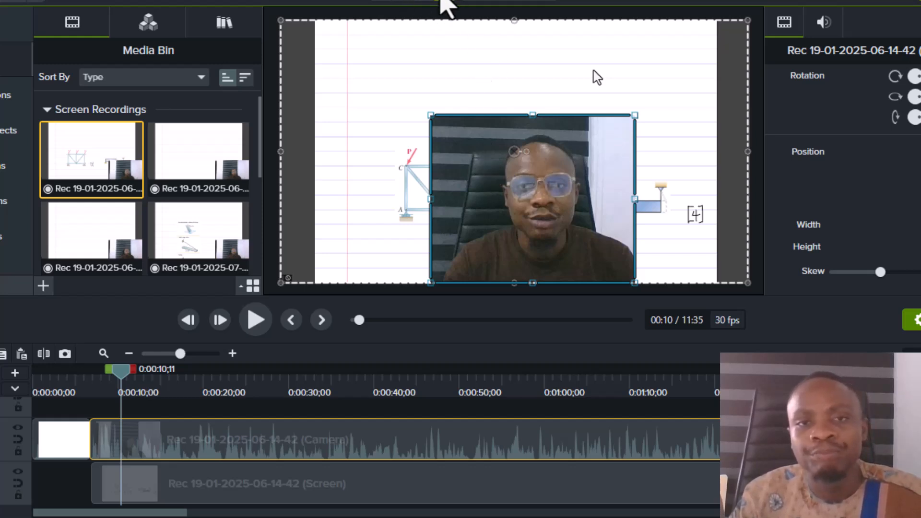
# Step: Return the canvas to Edit mode and move the cropped camera clip into the canvas's lower-right corner
pyautogui.click(384, 6)
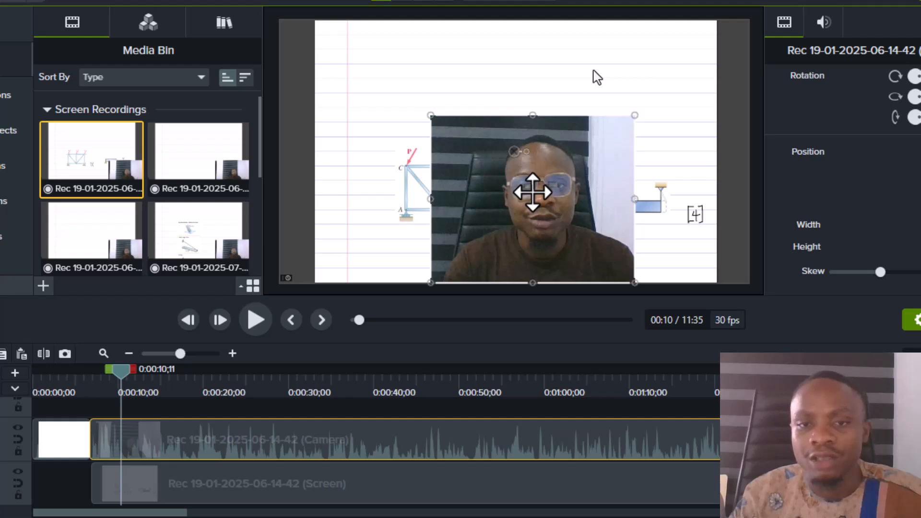
pyautogui.moveTo(532, 192); pyautogui.dragTo(645, 196)
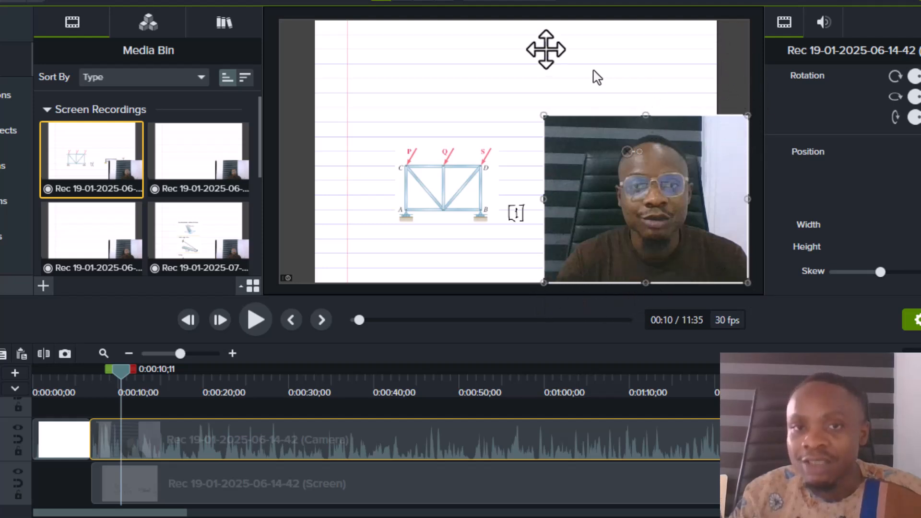
pyautogui.click(491, 3)
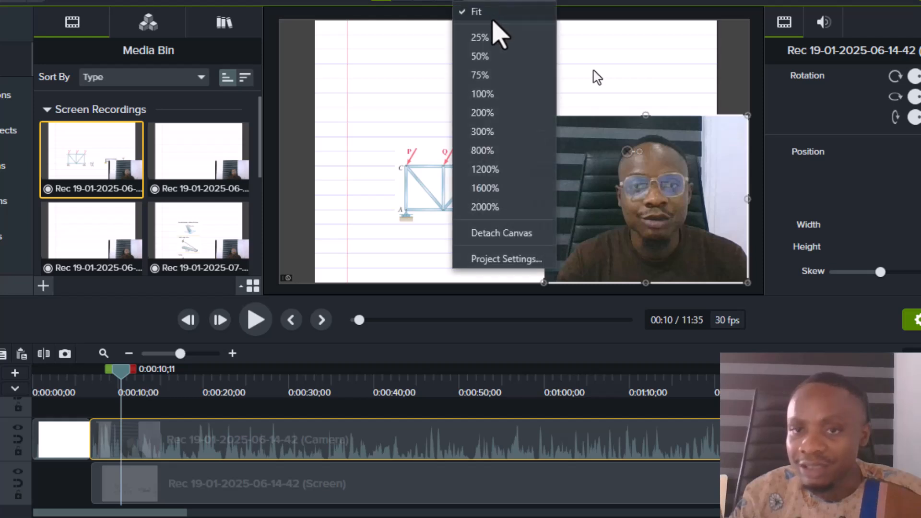
pyautogui.click(494, 6)
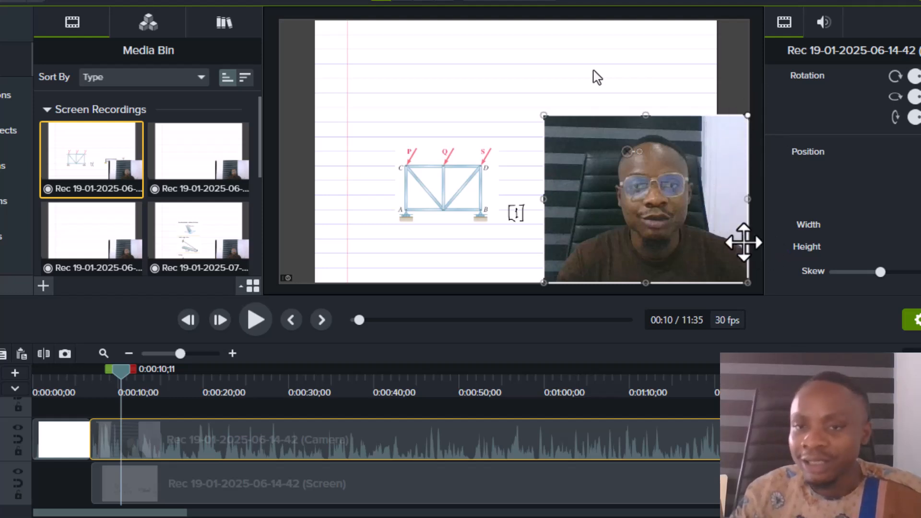
# Step: Keep the canvas zoom at Fit and shrink the camera clip to about half its size, anchored in the canvas's lower-right corner
pyautogui.click(500, 1)
pyautogui.click(497, 10)
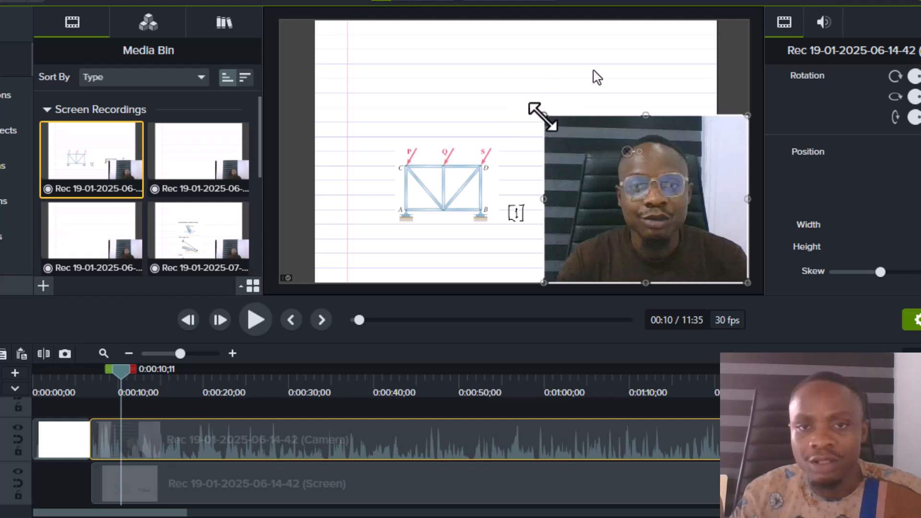
pyautogui.moveTo(542, 116); pyautogui.dragTo(611, 173)
pyautogui.moveTo(613, 174); pyautogui.dragTo(644, 201)
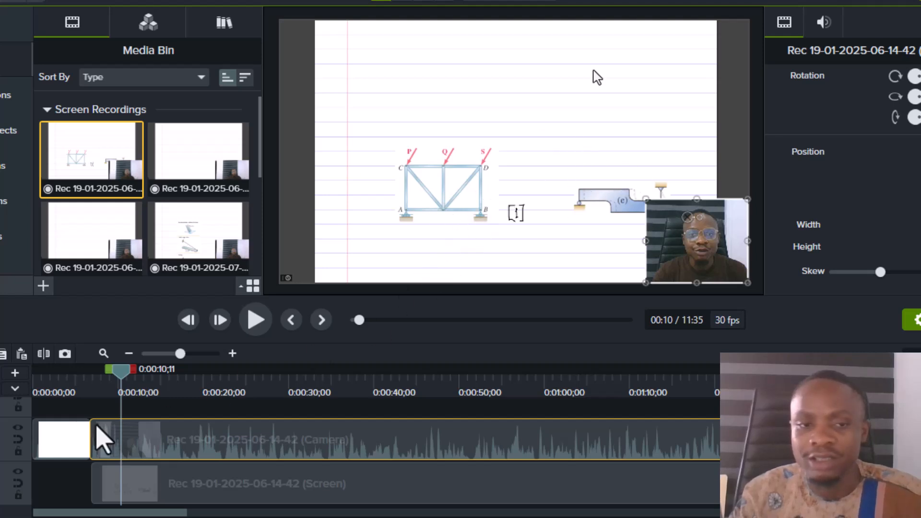
# Step: Play the timeline from about 0:05 to preview the transition from the intro to the recordings
pyautogui.moveTo(123, 380); pyautogui.dragTo(83, 405)
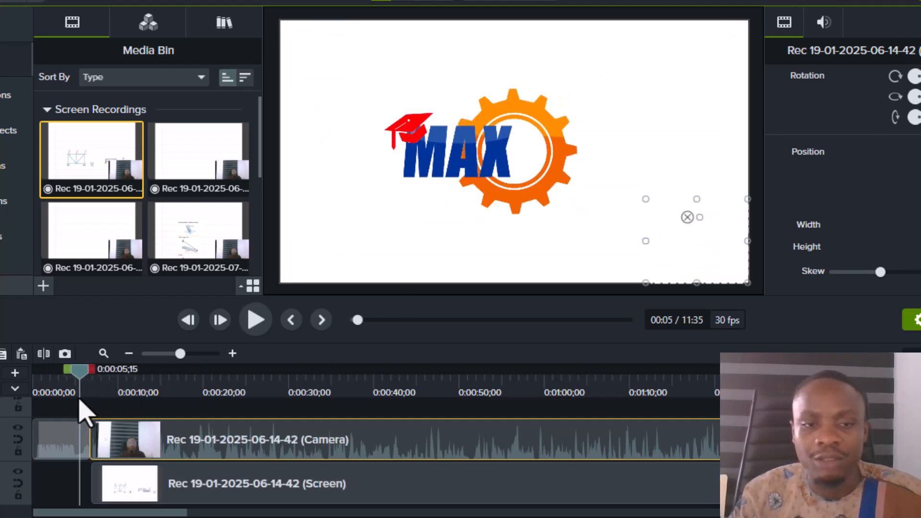
pyautogui.click(256, 320)
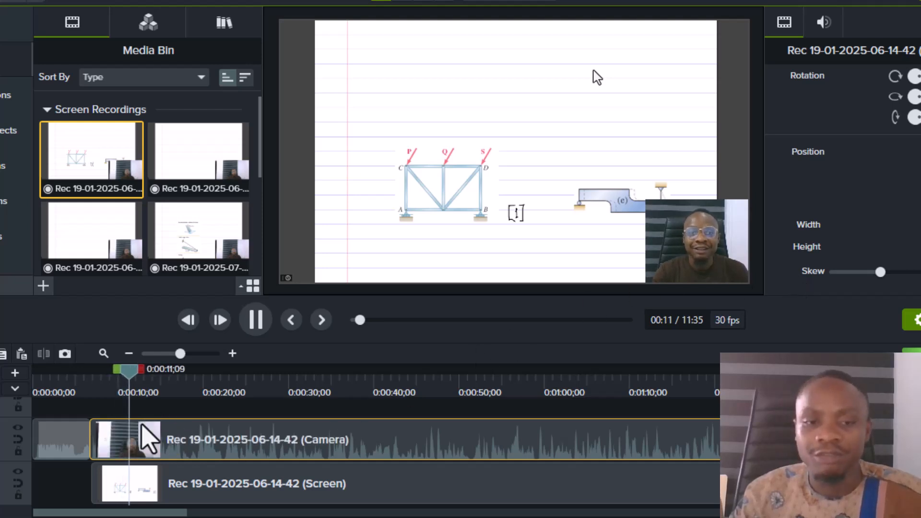
pyautogui.click(154, 379)
# Step: Scrub the playhead back and forth through the recordings and play a short stretch from about 0:47
pyautogui.moveTo(153, 375); pyautogui.dragTo(819, 478)
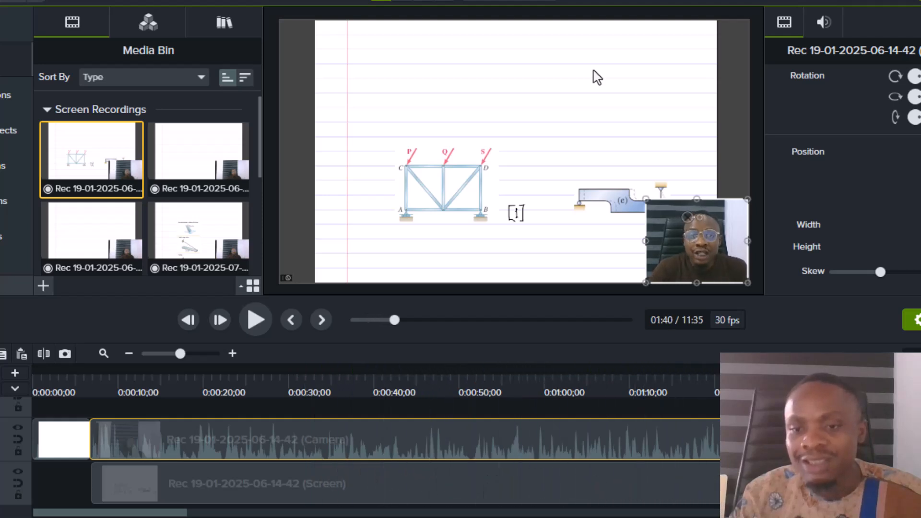
pyautogui.moveTo(757, 476); pyautogui.dragTo(471, 472)
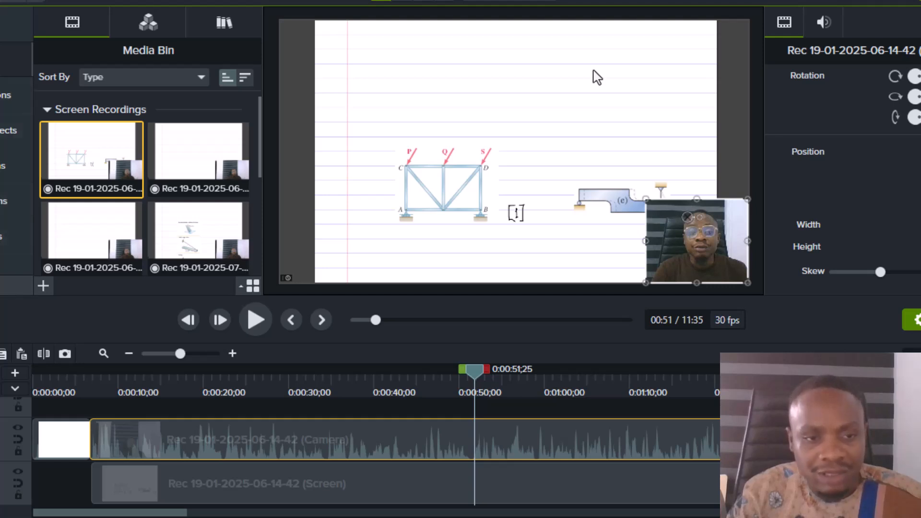
pyautogui.moveTo(483, 376); pyautogui.dragTo(522, 374)
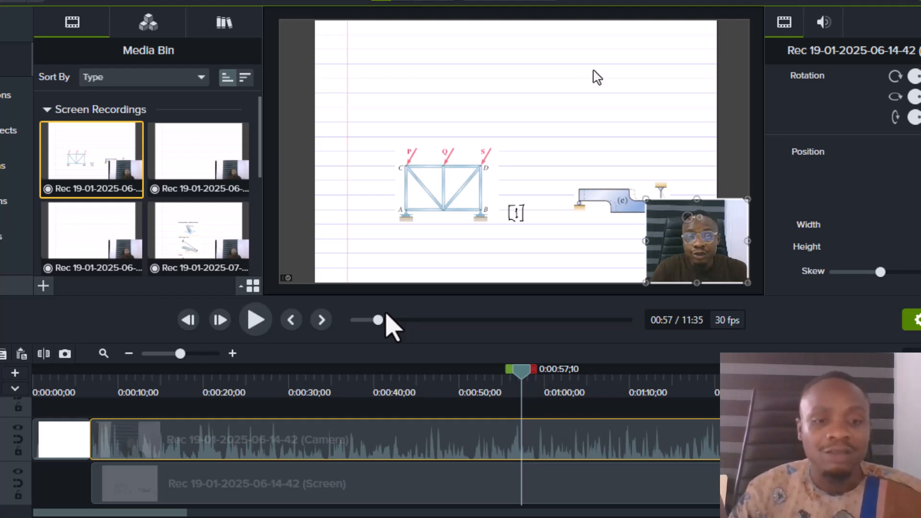
pyautogui.moveTo(528, 370); pyautogui.dragTo(734, 485)
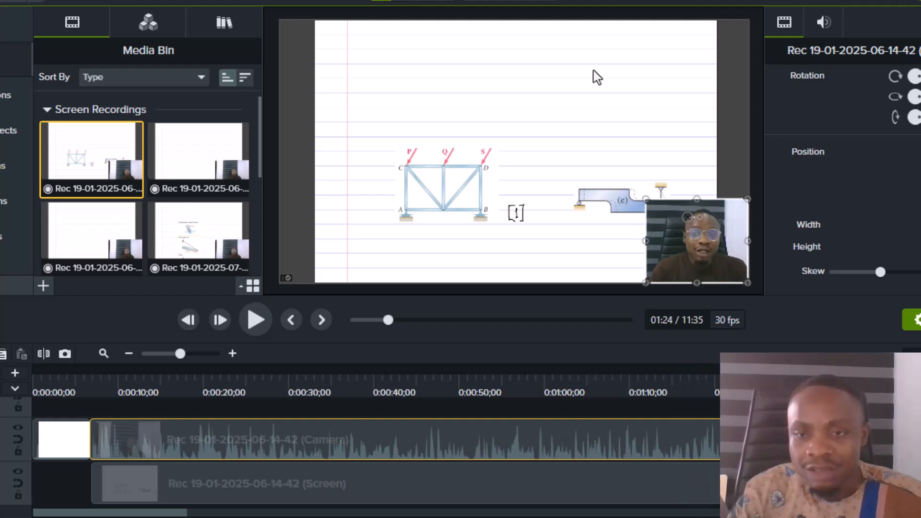
pyautogui.moveTo(734, 485); pyautogui.dragTo(422, 469)
pyautogui.click(262, 323)
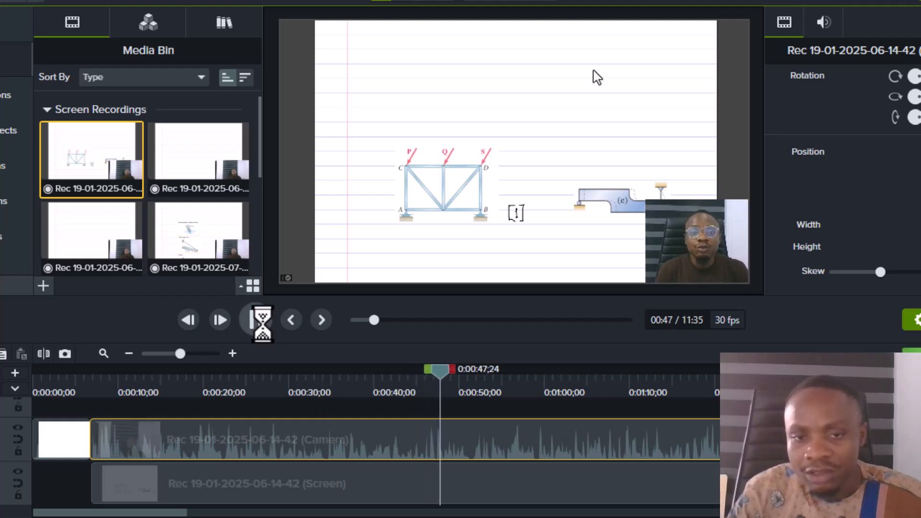
pyautogui.click(262, 321)
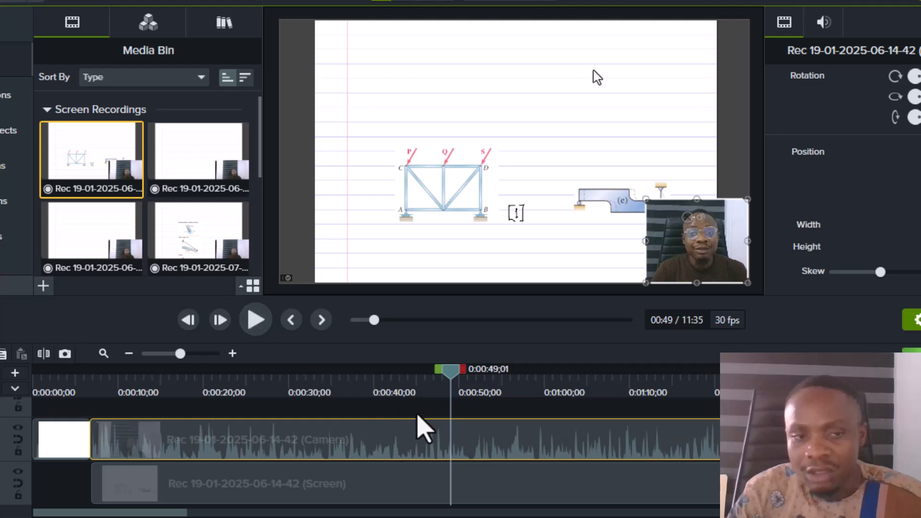
# Step: Move the playhead to about 1:35 and play a short stretch of the recordings
pyautogui.moveTo(449, 380); pyautogui.dragTo(846, 387)
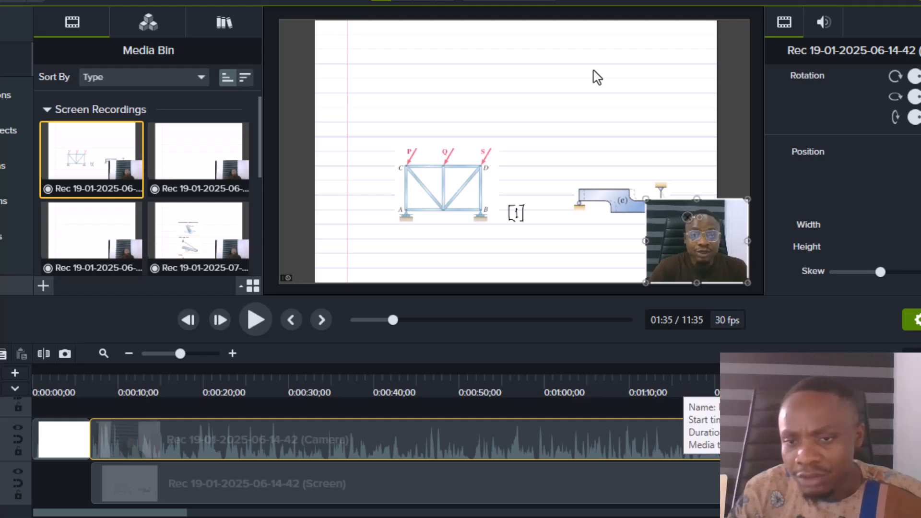
pyautogui.click(254, 321)
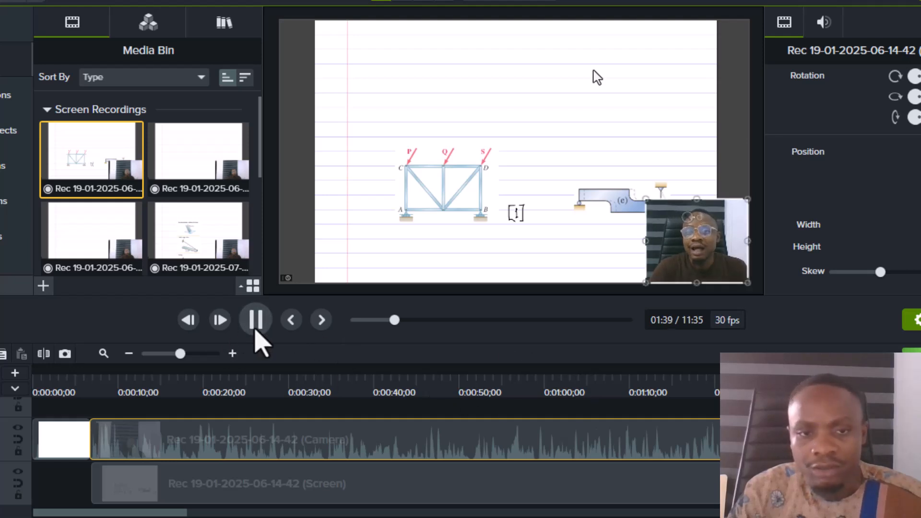
pyautogui.click(256, 322)
pyautogui.moveTo(166, 514); pyautogui.dragTo(137, 516)
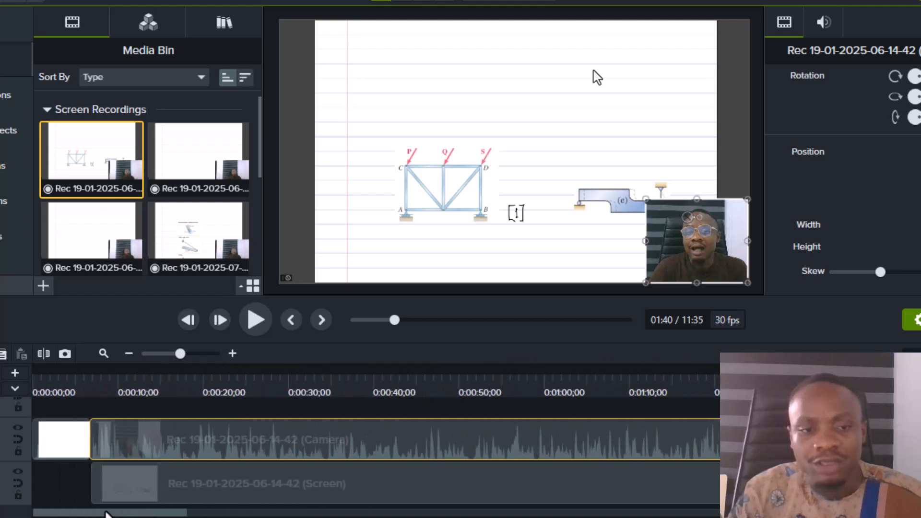
# Step: Select the Max Intro clip and bring the playhead back to 0:00:03;26 within it
pyautogui.moveTo(887, 374); pyautogui.dragTo(768, 374)
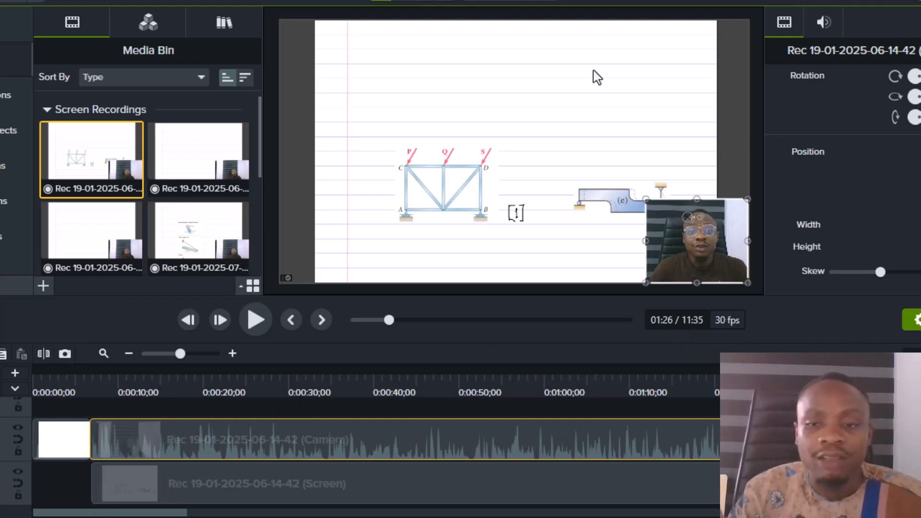
pyautogui.moveTo(765, 370); pyautogui.dragTo(665, 401)
pyautogui.moveTo(480, 443); pyautogui.dragTo(441, 454)
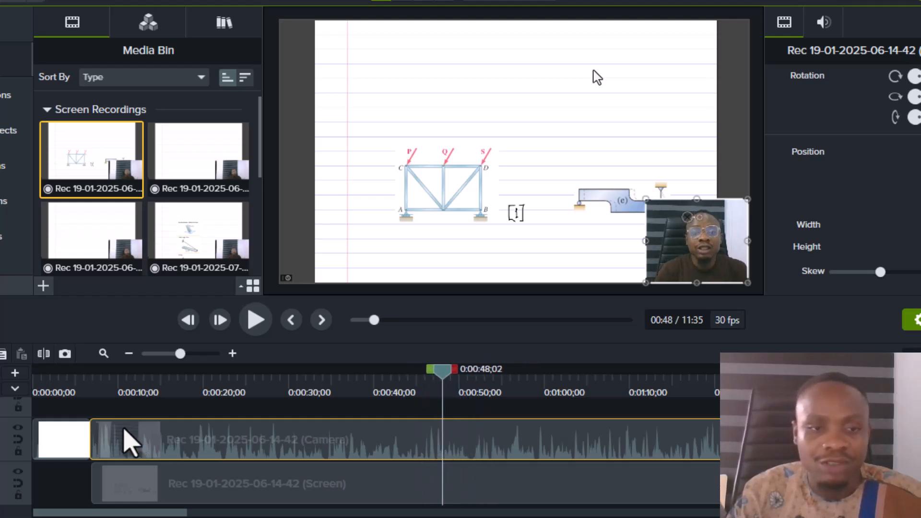
pyautogui.click(53, 439)
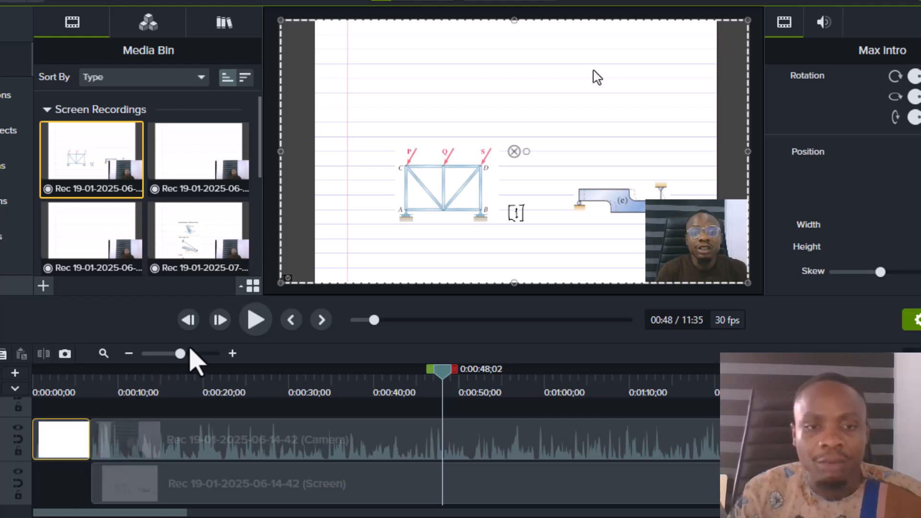
pyautogui.moveTo(442, 388); pyautogui.dragTo(66, 465)
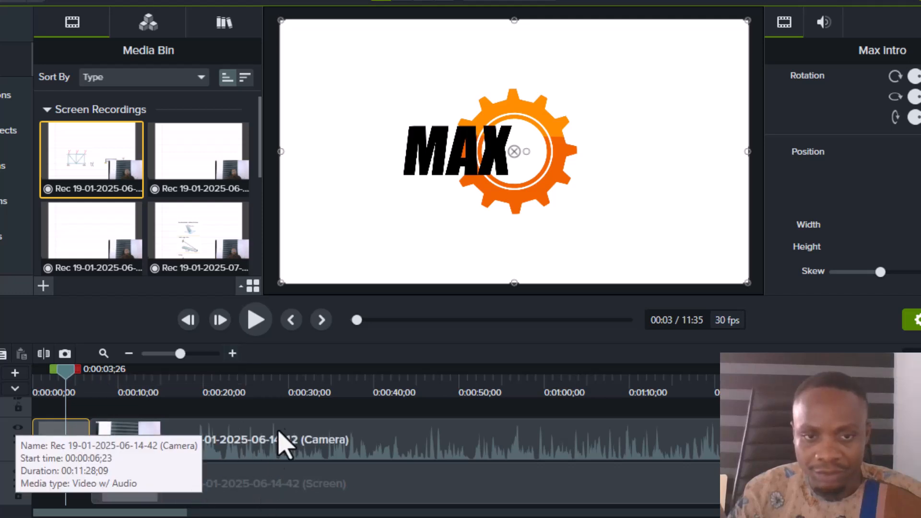
# Step: Zoom the timeline in, scroll along the clips and back to the start, and zoom out to a wider time range
pyautogui.click(236, 359)
pyautogui.click(236, 358)
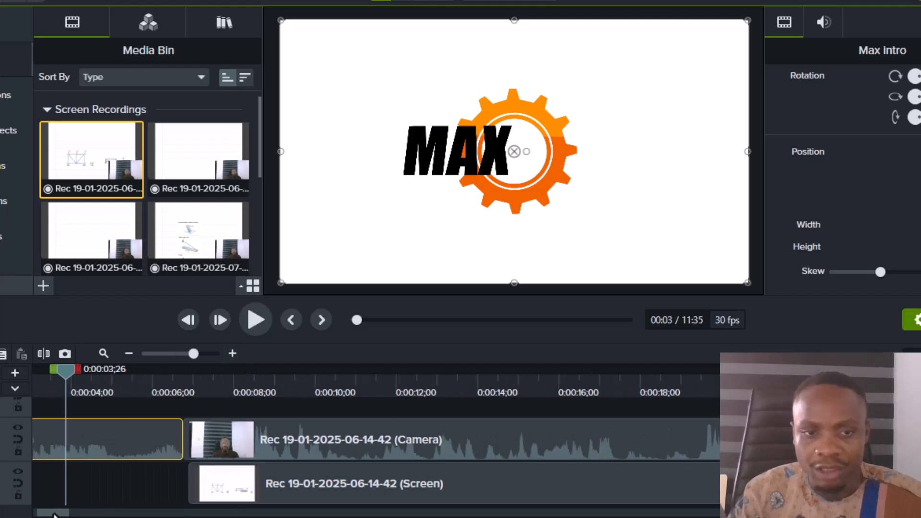
pyautogui.moveTo(56, 515); pyautogui.dragTo(63, 515)
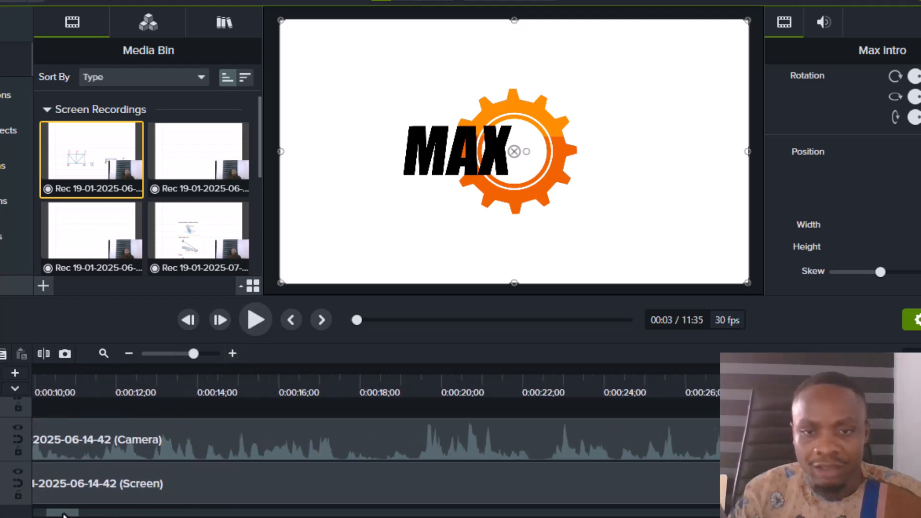
pyautogui.moveTo(65, 515); pyautogui.dragTo(50, 514)
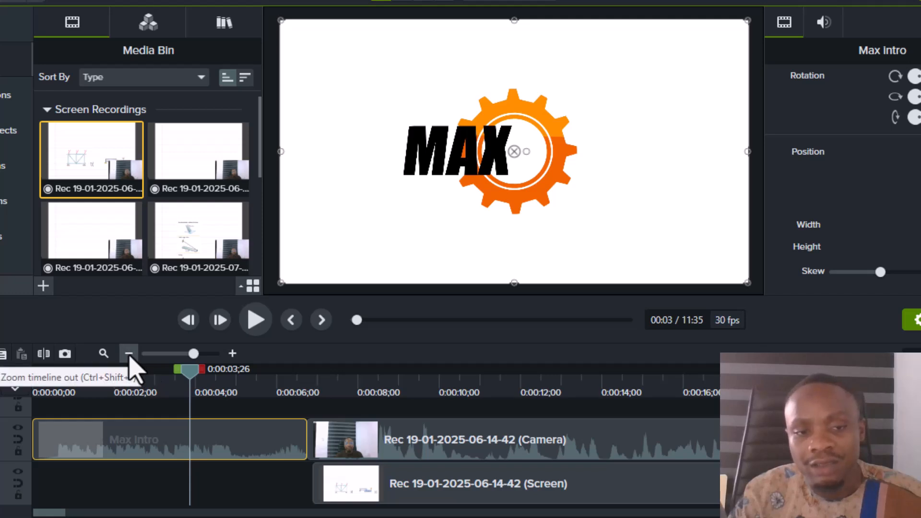
pyautogui.click(129, 354)
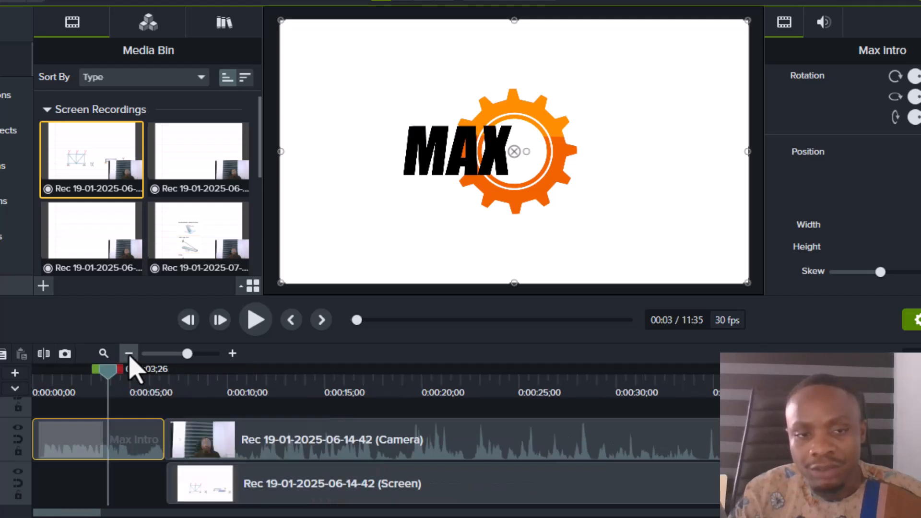
pyautogui.click(129, 354)
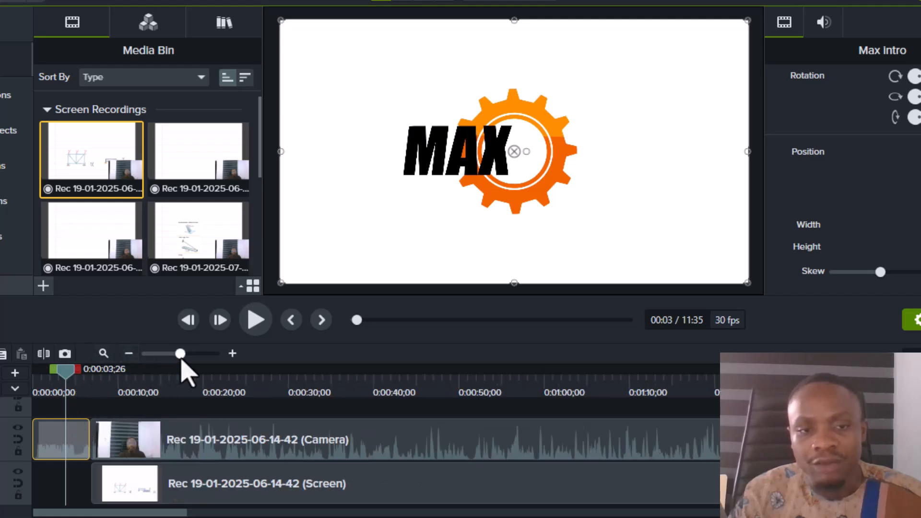
pyautogui.moveTo(183, 360); pyautogui.dragTo(181, 354)
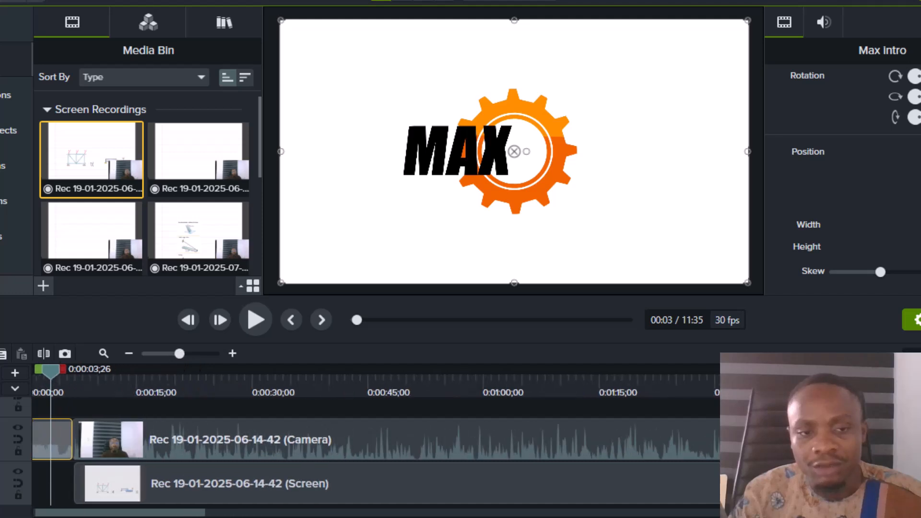
# Step: Zoom the timeline in slightly and move the playhead through the start of the recordings to 0:00:23;04
pyautogui.moveTo(77, 515); pyautogui.dragTo(65, 515)
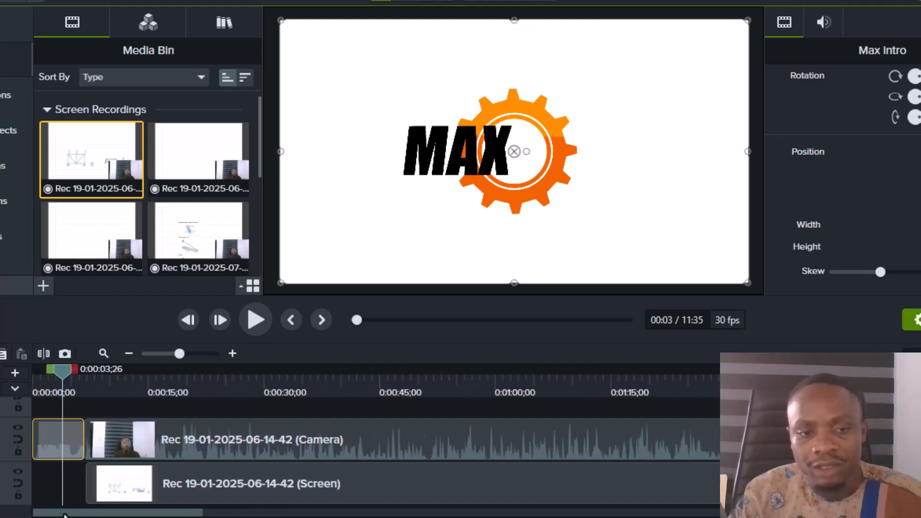
pyautogui.moveTo(64, 376); pyautogui.dragTo(145, 439)
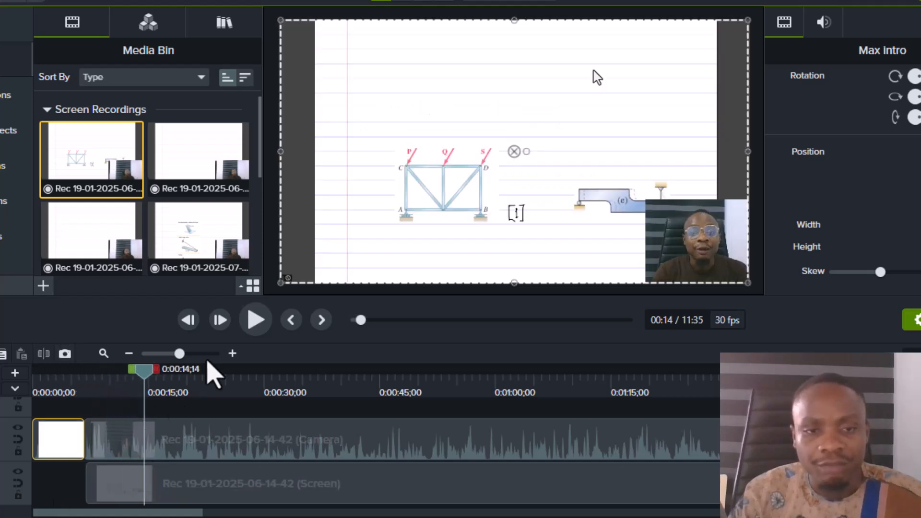
pyautogui.moveTo(178, 354); pyautogui.dragTo(179, 355)
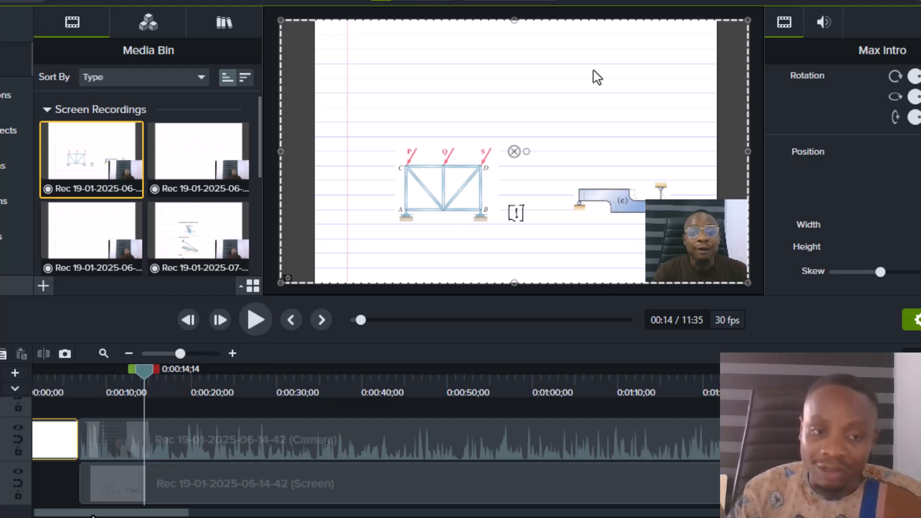
pyautogui.moveTo(92, 517); pyautogui.dragTo(79, 514)
pyautogui.moveTo(159, 389); pyautogui.dragTo(232, 465)
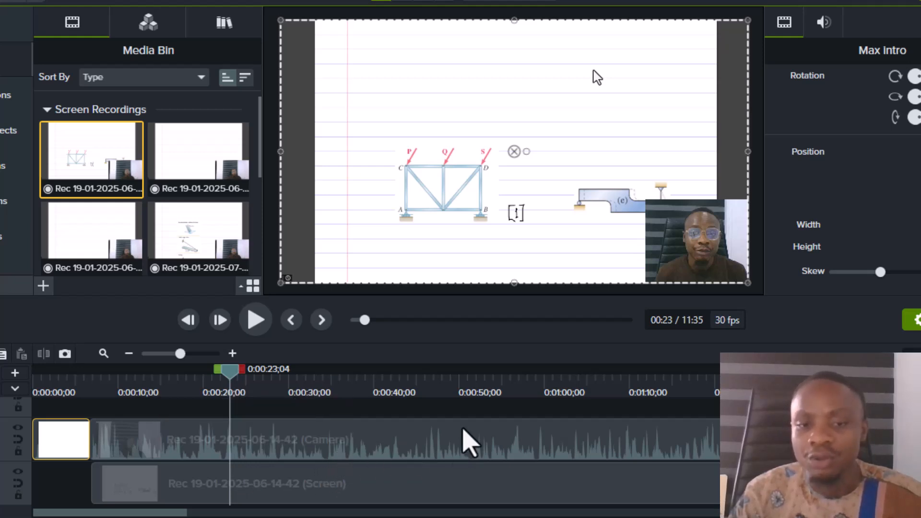
# Step: Move the playhead further along the recordings to 0:02:01;28, where the camera waveform goes quiet
pyautogui.moveTo(226, 382); pyautogui.dragTo(841, 475)
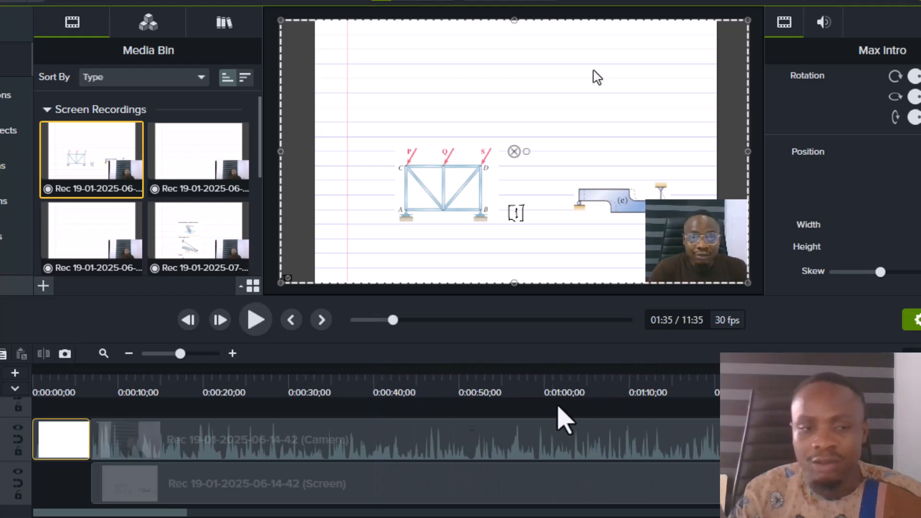
pyautogui.moveTo(158, 513); pyautogui.dragTo(267, 516)
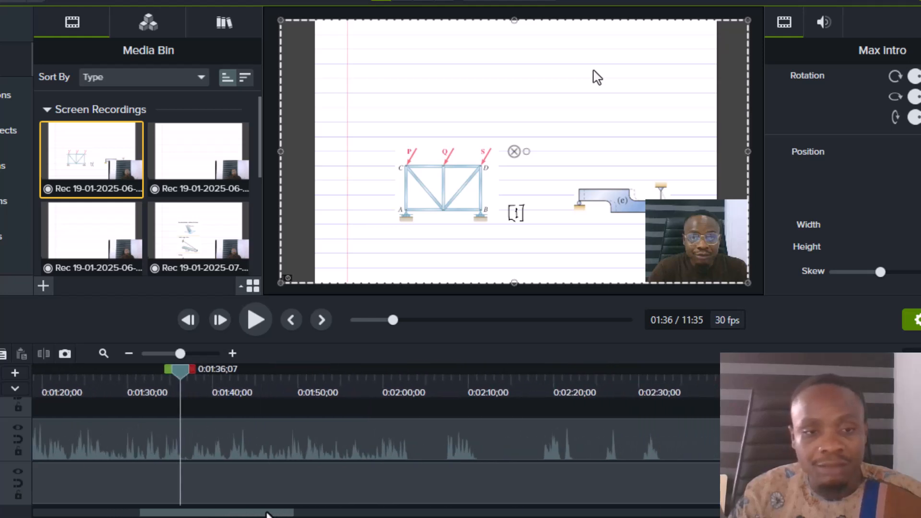
pyautogui.moveTo(186, 374); pyautogui.dragTo(403, 478)
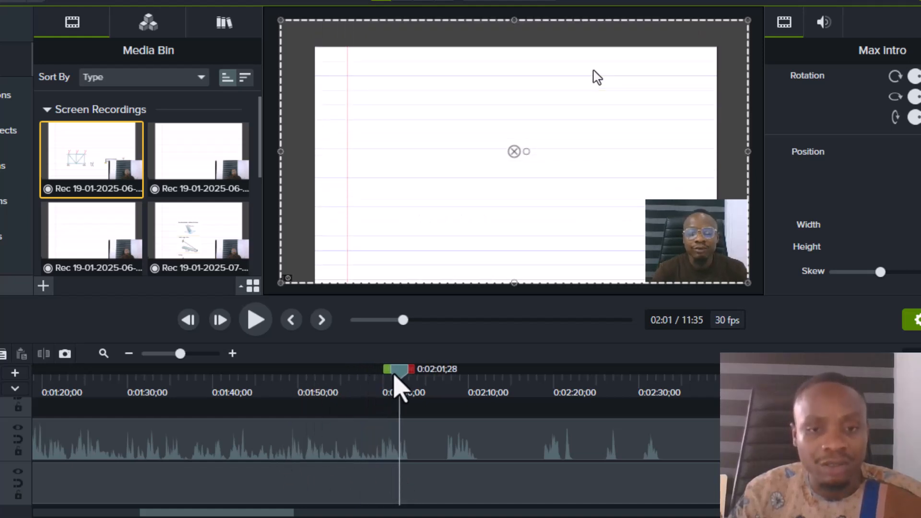
# Step: Scrub around the quiet stretch of the recordings and play it from 0:02:00;22
pyautogui.moveTo(400, 378)
pyautogui.mouseDown()
pyautogui.moveTo(362, 385)
pyautogui.moveTo(413, 407)
pyautogui.mouseUp()
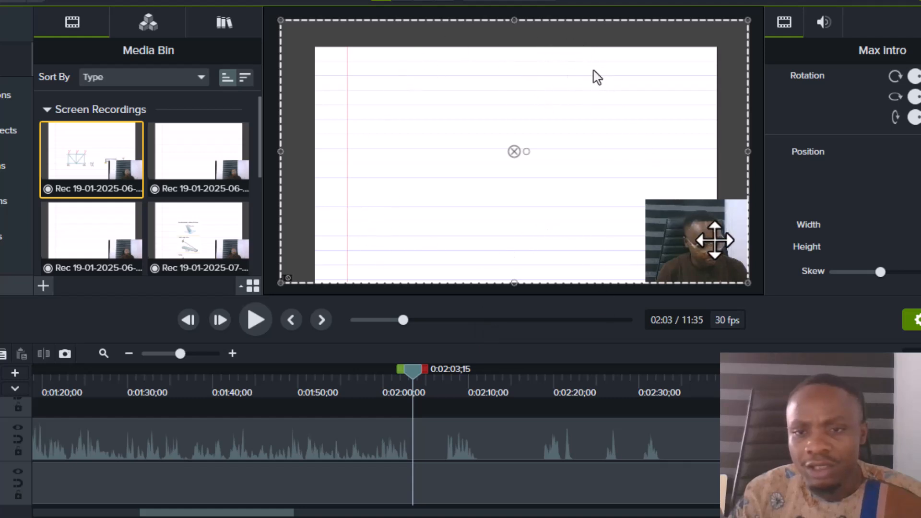
pyautogui.moveTo(422, 379); pyautogui.dragTo(402, 377)
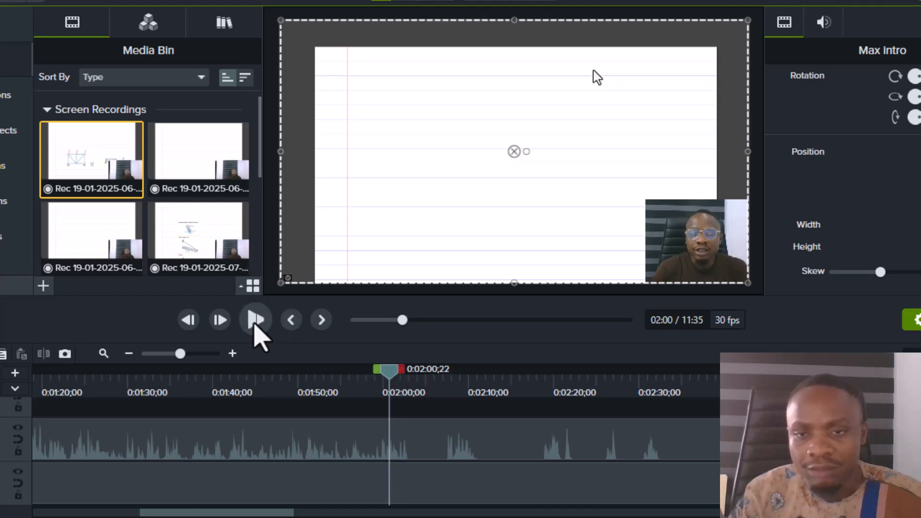
pyautogui.click(254, 324)
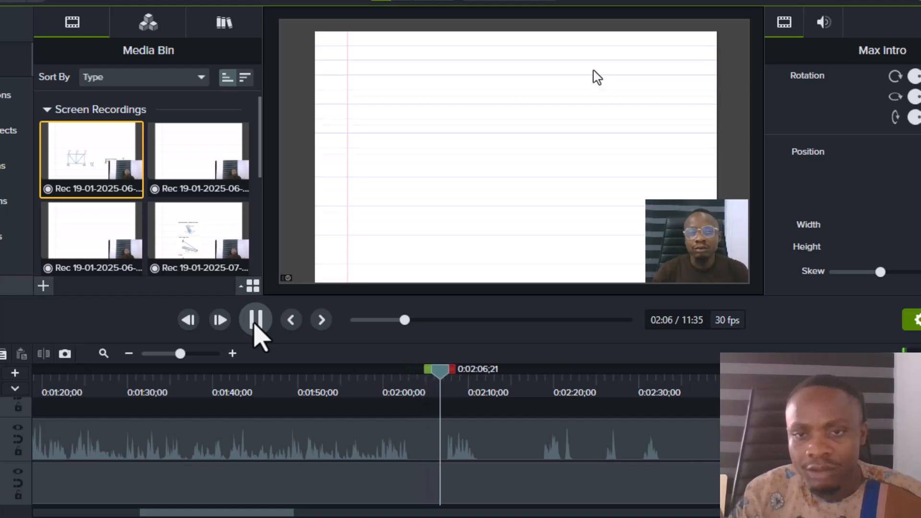
# Step: Select the quiet range from 0:02:03;03 to 0:02:07;07 and delete it from both recordings, leaving a gap
pyautogui.moveTo(454, 377); pyautogui.dragTo(406, 398)
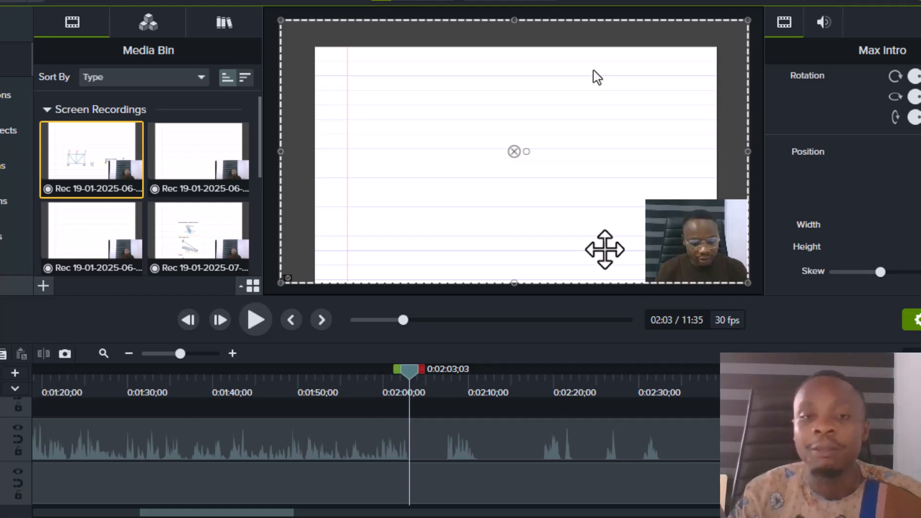
pyautogui.moveTo(408, 374); pyautogui.dragTo(456, 408)
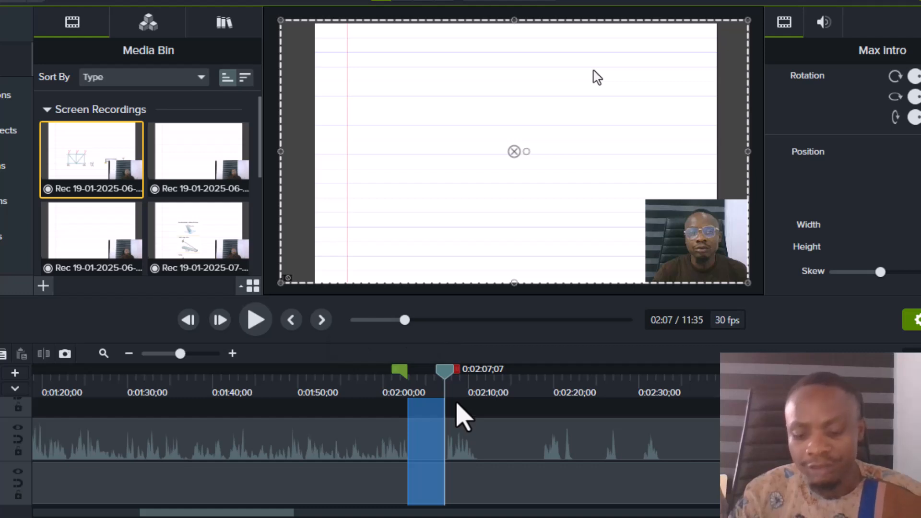
pyautogui.click(262, 324)
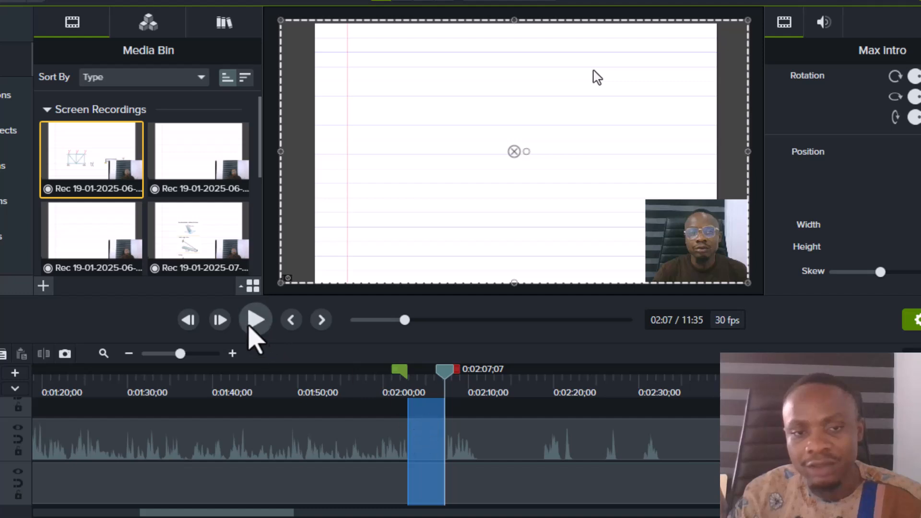
pyautogui.click(253, 320)
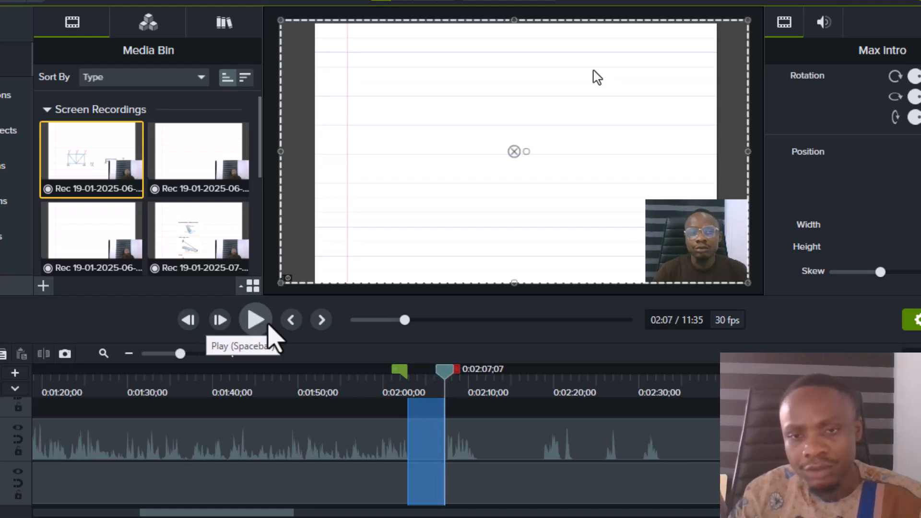
pyautogui.press('Delete')
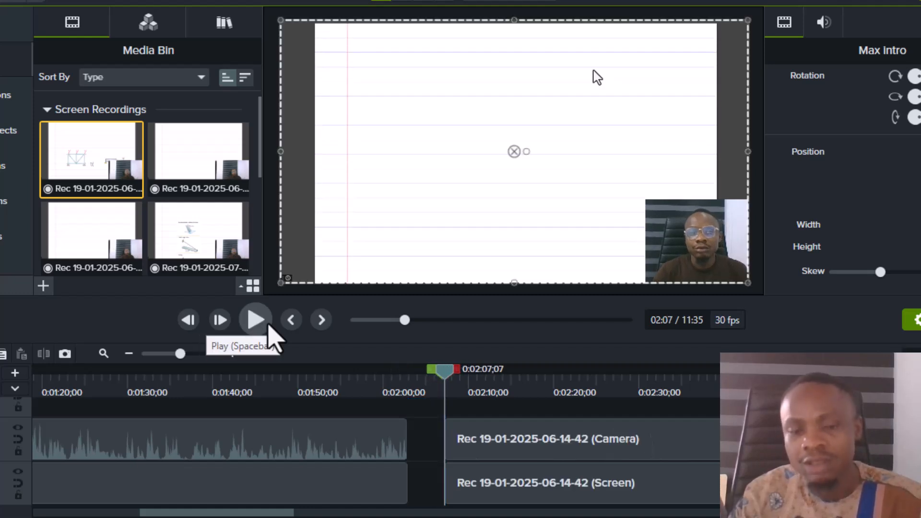
# Step: Select the camera and screen clips after the gap and move them together against the preceding clips
pyautogui.click(489, 458)
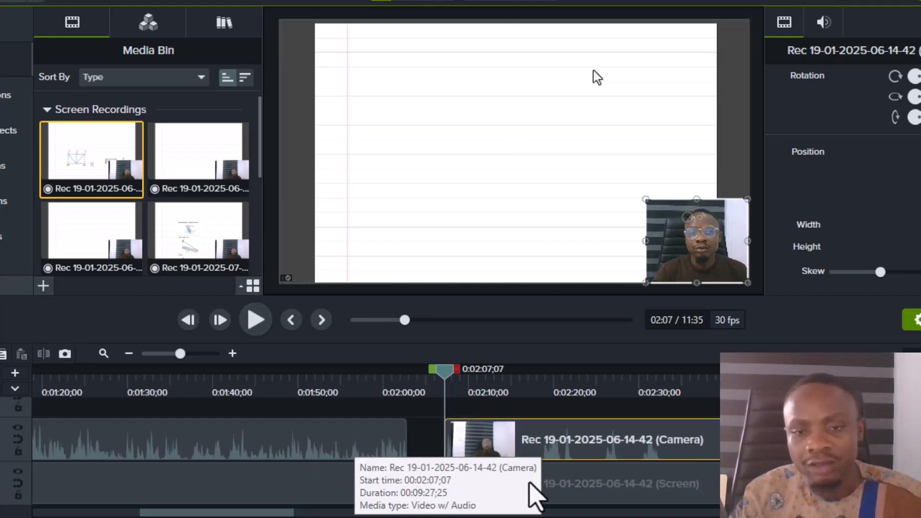
pyautogui.keyDown('ctrl'); pyautogui.click(559, 487); pyautogui.keyUp('ctrl')
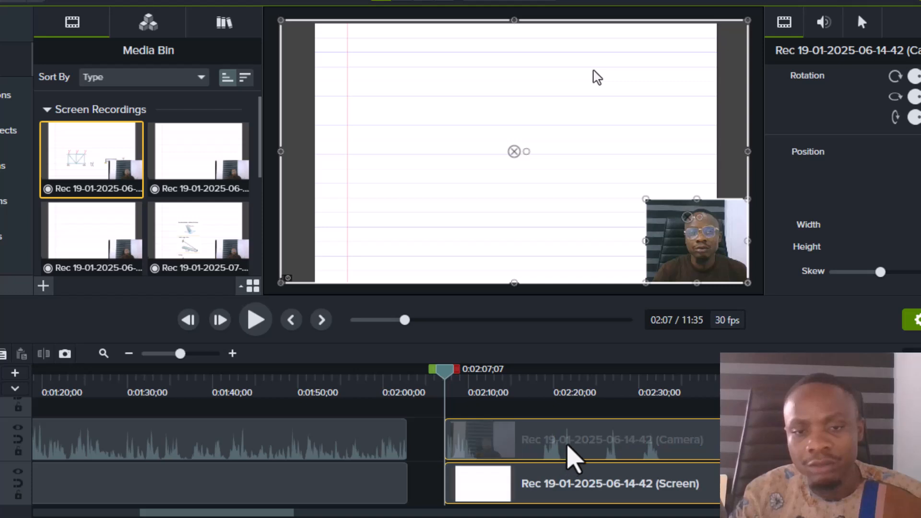
pyautogui.moveTo(574, 458); pyautogui.dragTo(522, 447)
pyautogui.moveTo(590, 448); pyautogui.dragTo(584, 448)
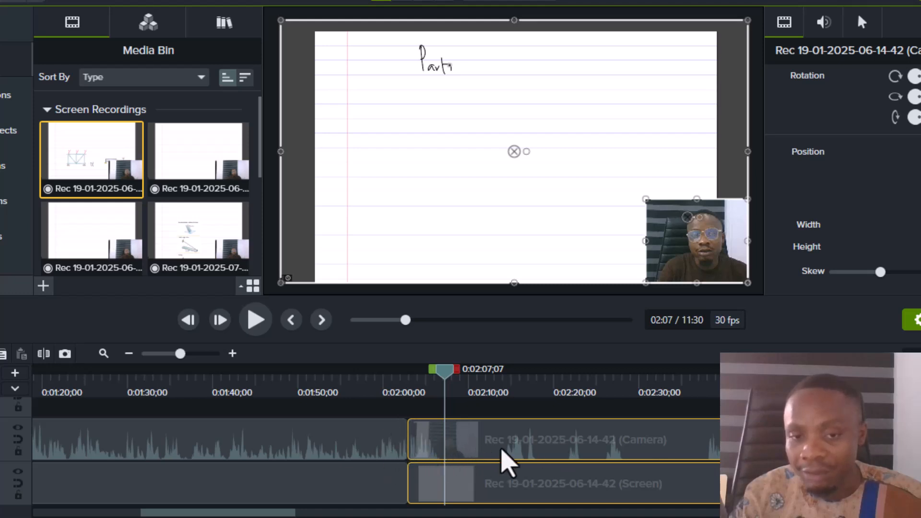
# Step: Move both selected clips away to start at 0:02:11;04 and bring them back against the preceding clips
pyautogui.moveTo(521, 442); pyautogui.dragTo(590, 453)
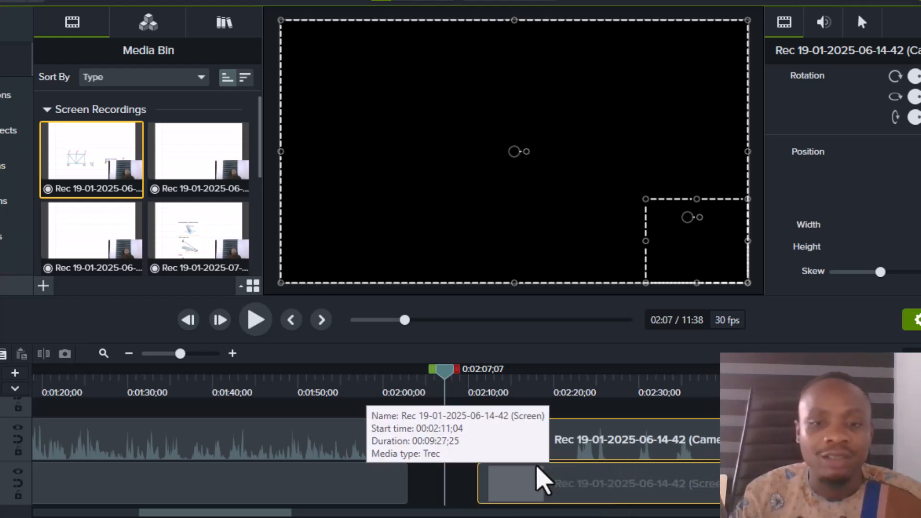
pyautogui.moveTo(540, 480); pyautogui.dragTo(541, 481)
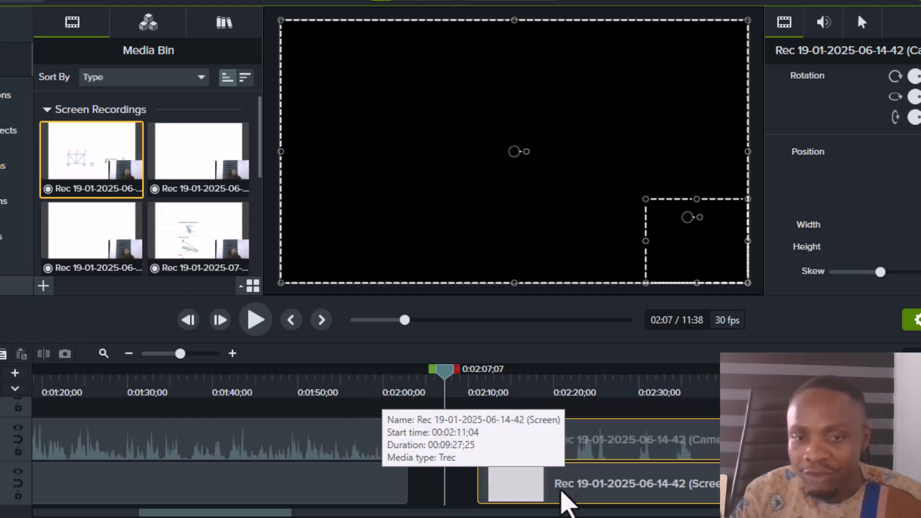
pyautogui.moveTo(660, 452); pyautogui.dragTo(515, 464)
# Step: Play the join between the clips from 0:02:00;18
pyautogui.moveTo(444, 379); pyautogui.dragTo(387, 388)
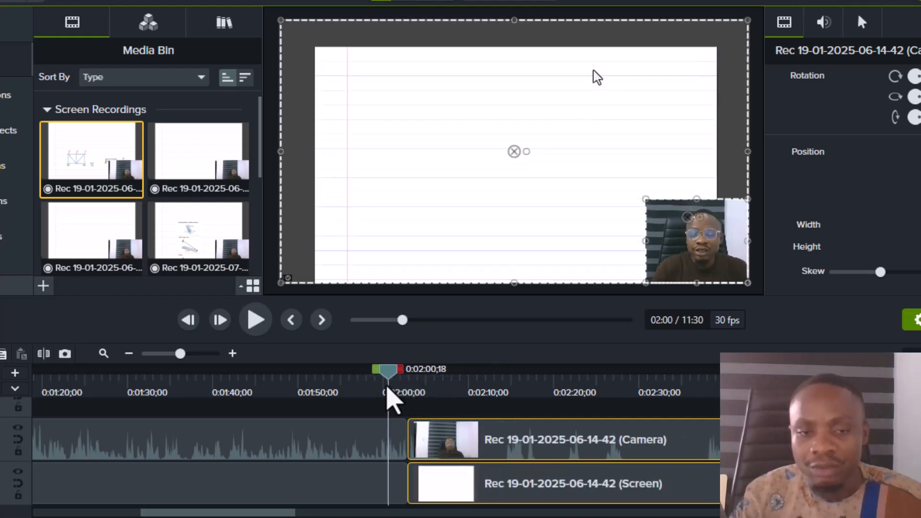
pyautogui.click(254, 326)
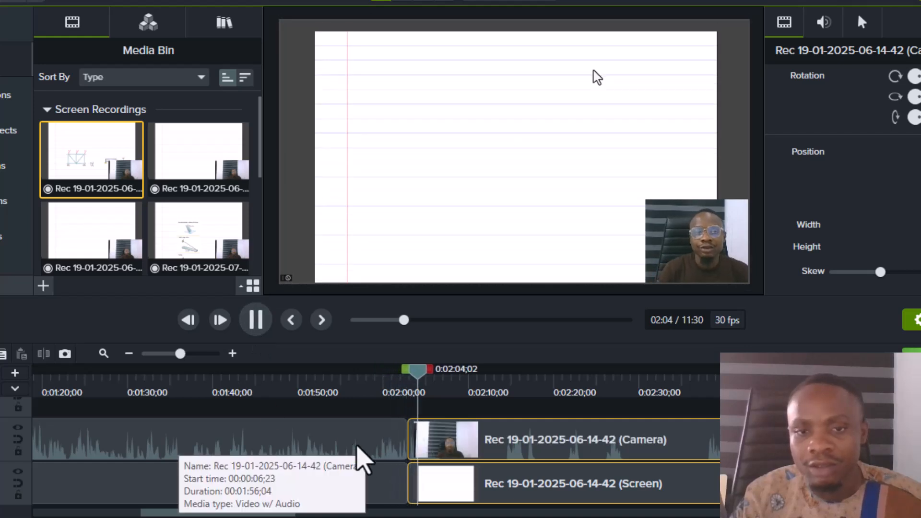
# Step: Delete the range 0:02:06;24 to 0:02:14;05 from both recordings and move the remaining camera and screen clips together to close the gap
pyautogui.moveTo(434, 375); pyautogui.dragTo(441, 379)
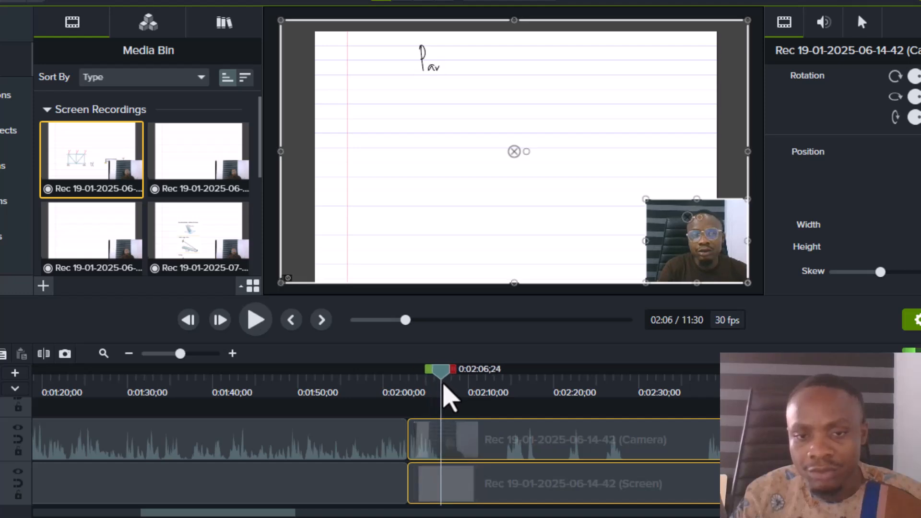
pyautogui.moveTo(452, 372); pyautogui.dragTo(515, 414)
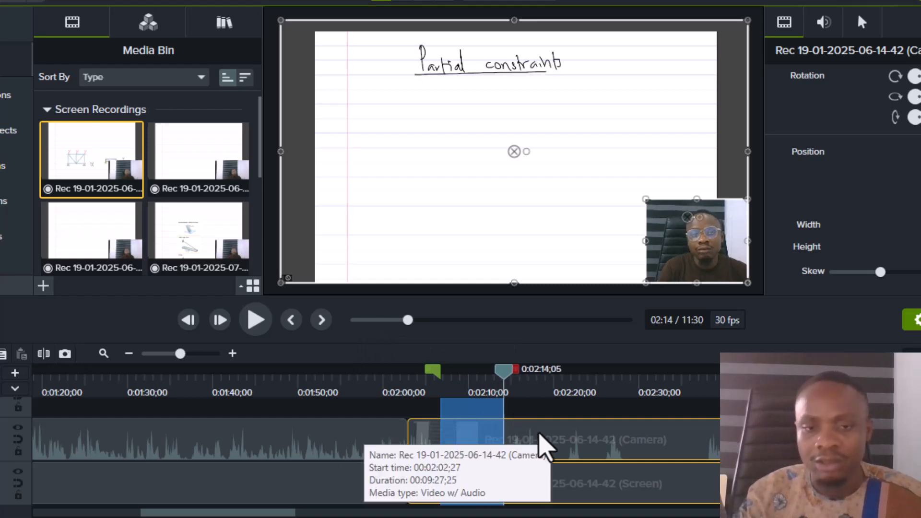
pyautogui.press('Delete')
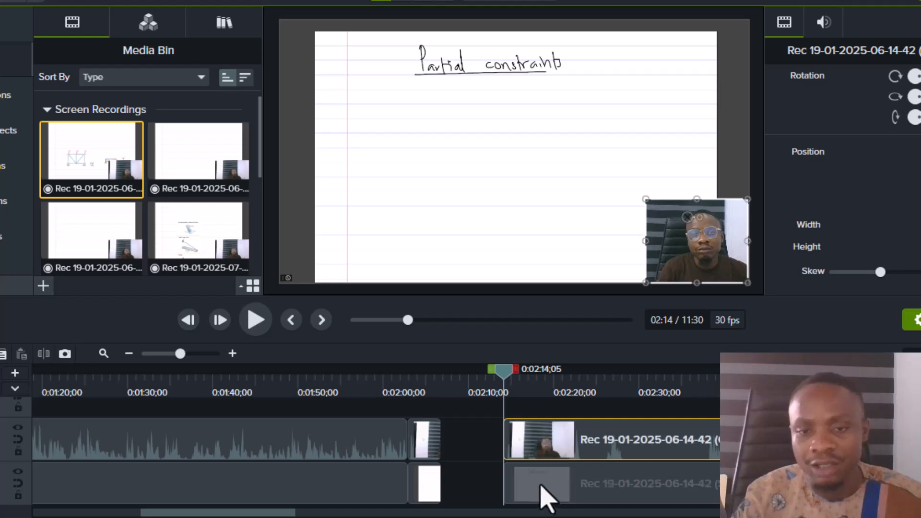
pyautogui.keyDown('ctrl'); pyautogui.click(539, 484); pyautogui.keyUp('ctrl')
pyautogui.moveTo(559, 447); pyautogui.dragTo(434, 455)
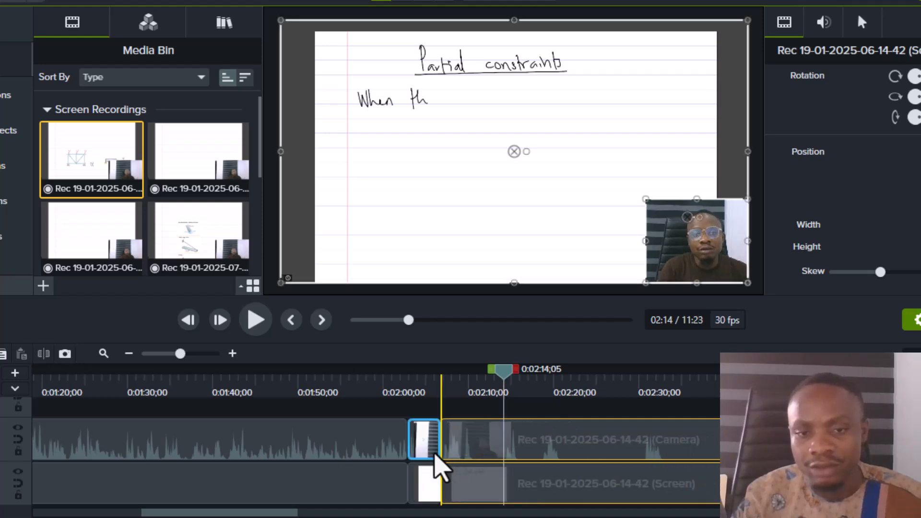
# Step: Delete the range 0:02:10;25 to 0:02:14;02 from both recordings and close the gap with the remaining clips
pyautogui.moveTo(502, 386); pyautogui.dragTo(475, 399)
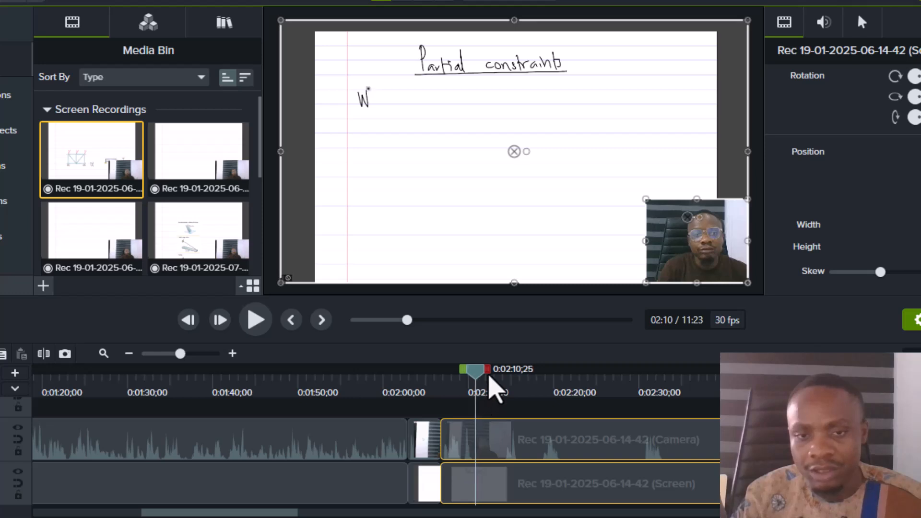
pyautogui.moveTo(490, 376); pyautogui.dragTo(509, 401)
pyautogui.press('Delete')
pyautogui.keyDown('ctrl'); pyautogui.click(535, 482); pyautogui.keyUp('ctrl')
pyautogui.moveTo(547, 504); pyautogui.dragTo(485, 463)
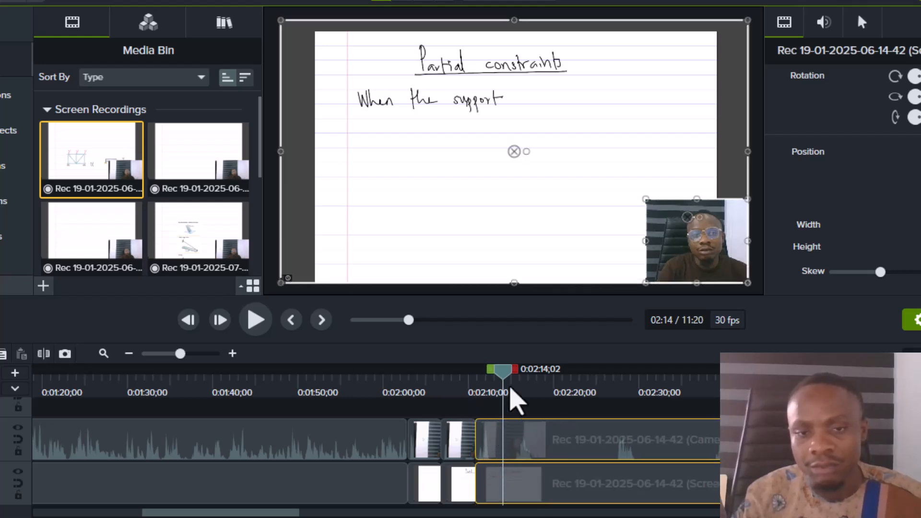
# Step: Delete the range from about 0:02:12 to 0:02:15;05 from both recordings and close the gap
pyautogui.moveTo(507, 379); pyautogui.dragTo(527, 403)
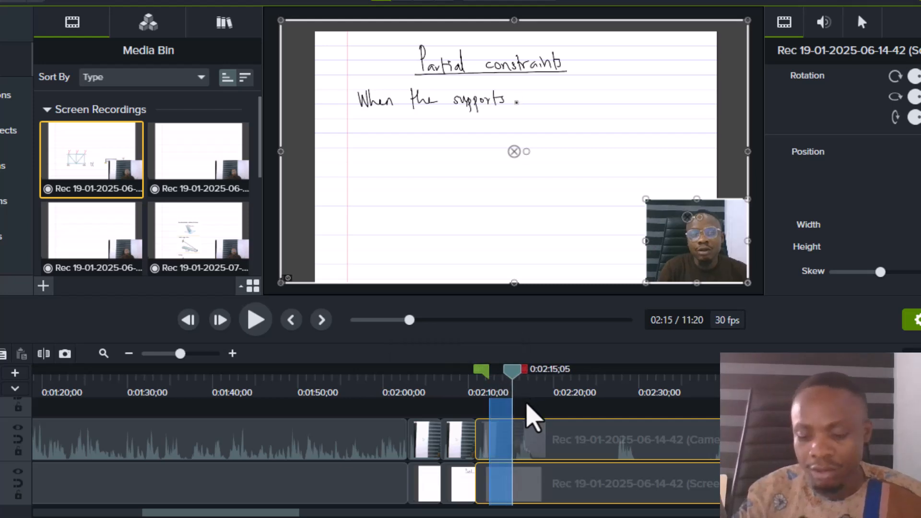
pyautogui.press('Delete')
pyautogui.moveTo(546, 434); pyautogui.dragTo(500, 452)
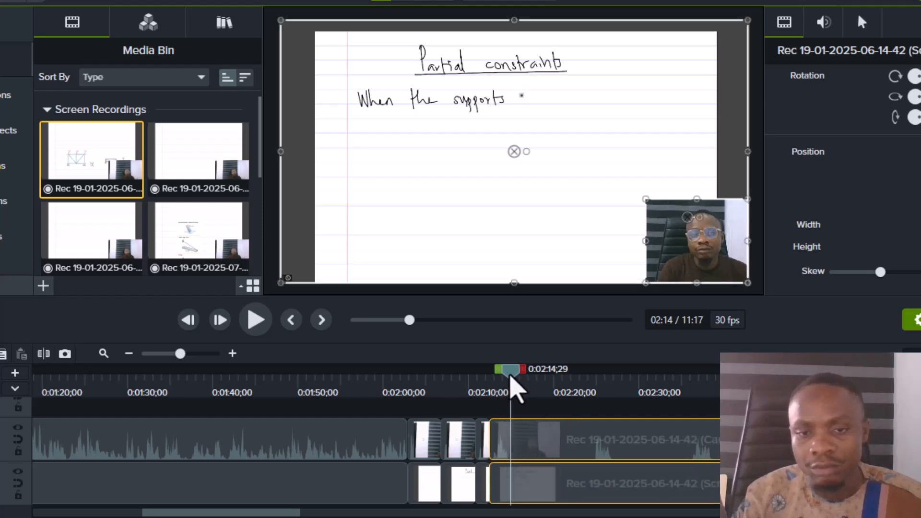
# Step: Delete the range 0:02:14;29 to 0:02:24;16 from both recordings and move the remaining clips against the preceding ones
pyautogui.moveTo(524, 371); pyautogui.dragTo(604, 432)
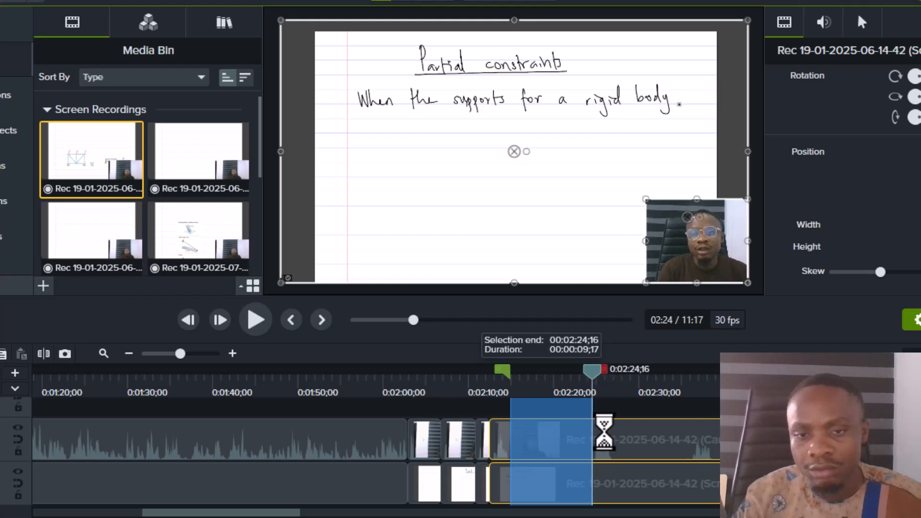
pyautogui.press('Delete')
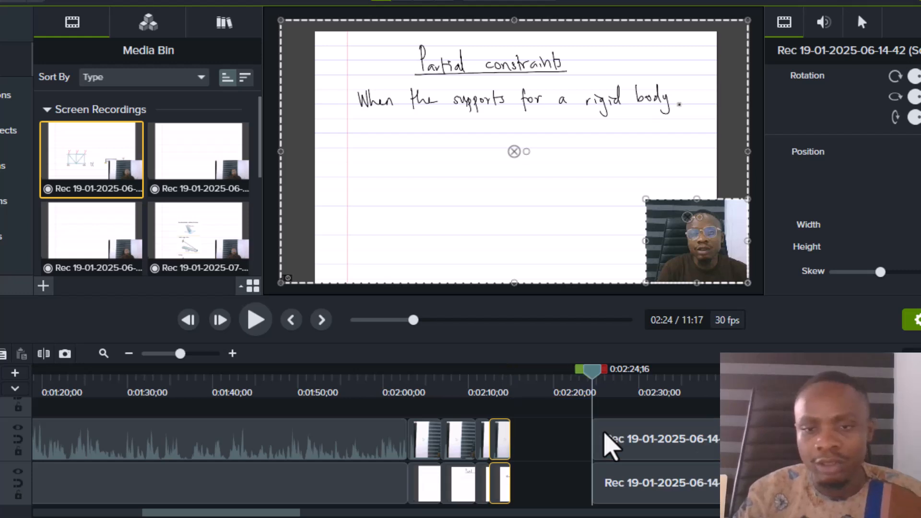
pyautogui.moveTo(624, 489); pyautogui.dragTo(504, 478)
# Step: Delete the range from about 0:02:17 to 0:02:26;12 from both recordings, close the gap, and place the playhead at 0:02:20;04
pyautogui.moveTo(588, 377); pyautogui.dragTo(622, 430)
pyautogui.press('Delete')
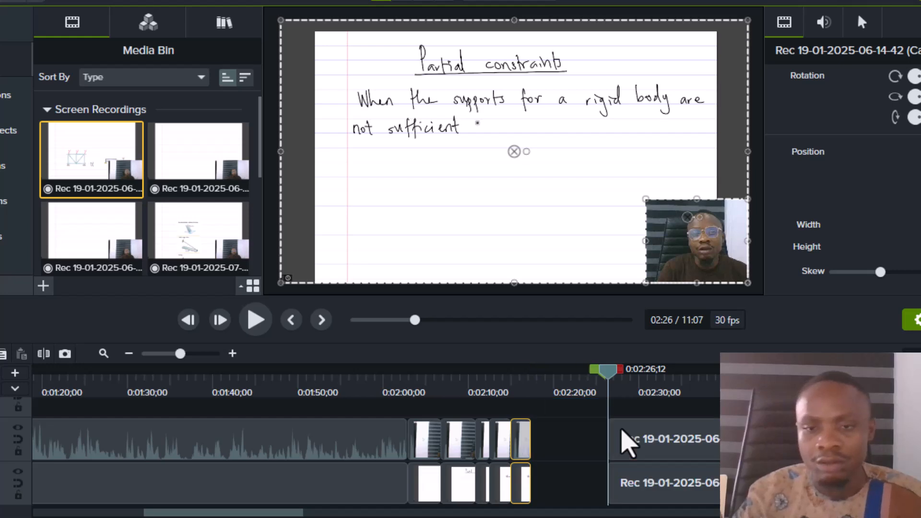
pyautogui.moveTo(641, 455); pyautogui.dragTo(563, 458)
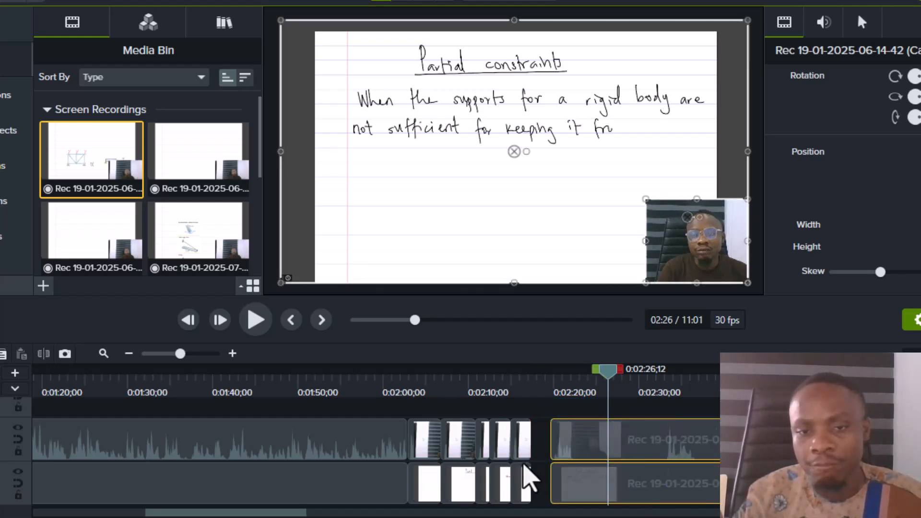
pyautogui.moveTo(604, 374); pyautogui.dragTo(554, 391)
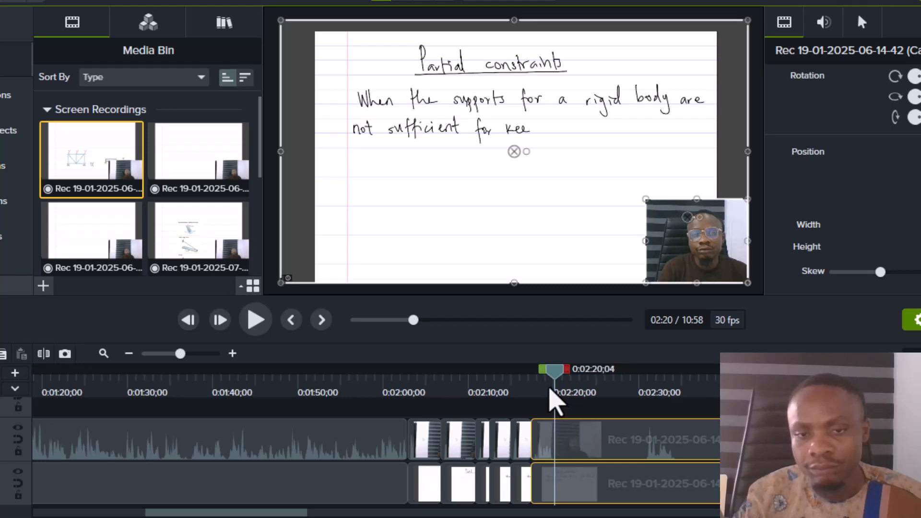
# Step: Delete the range 0:02:20;04 to 0:02:30;22 from both recordings and move the remaining clips against the preceding ones
pyautogui.moveTo(566, 373); pyautogui.dragTo(657, 444)
pyautogui.press('Delete')
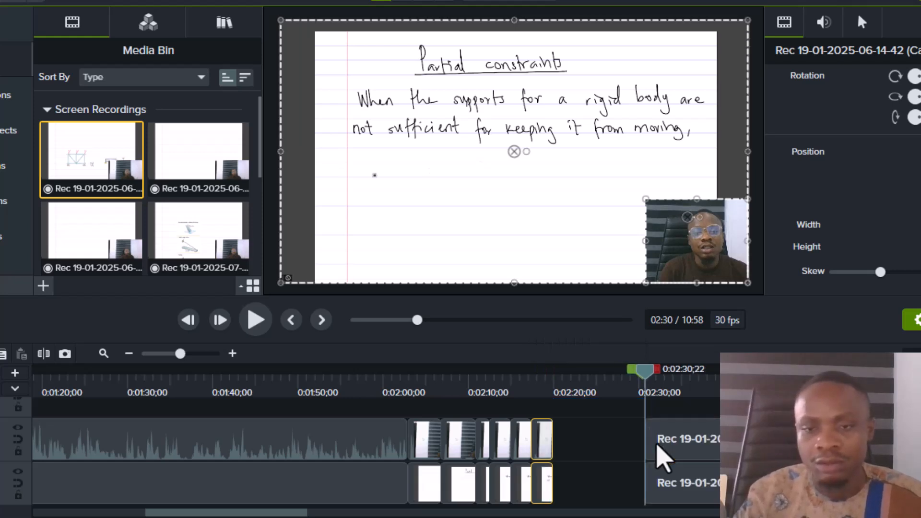
pyautogui.moveTo(647, 451); pyautogui.dragTo(563, 465)
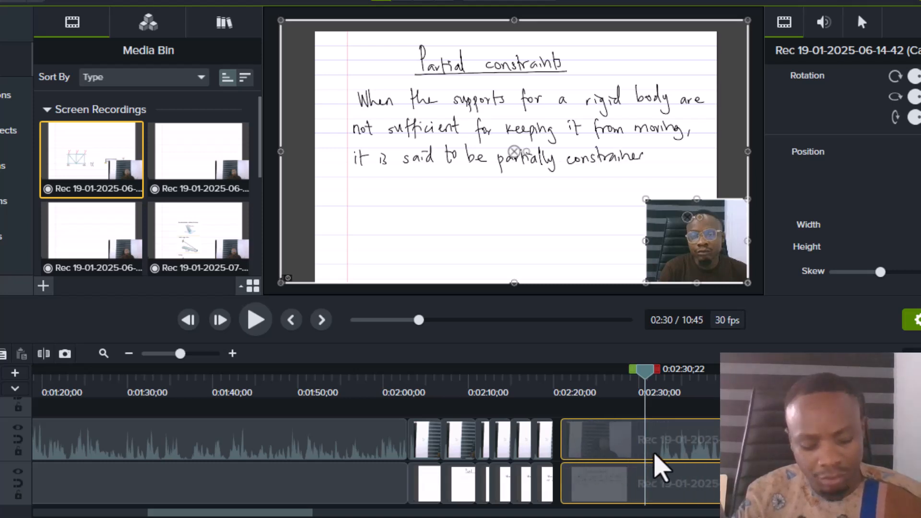
pyautogui.hotkey('ctrl', 'z')
pyautogui.hotkey('ctrl', 'z')
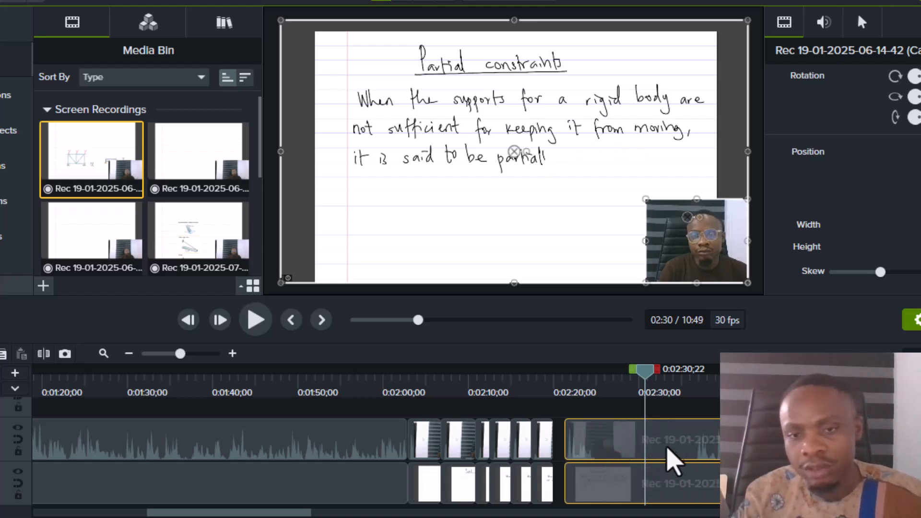
pyautogui.moveTo(702, 444); pyautogui.dragTo(624, 462)
# Step: Delete the range 0:02:23;22 to 0:02:35;07 from both recordings and close the gap
pyautogui.moveTo(651, 375); pyautogui.dragTo(699, 419)
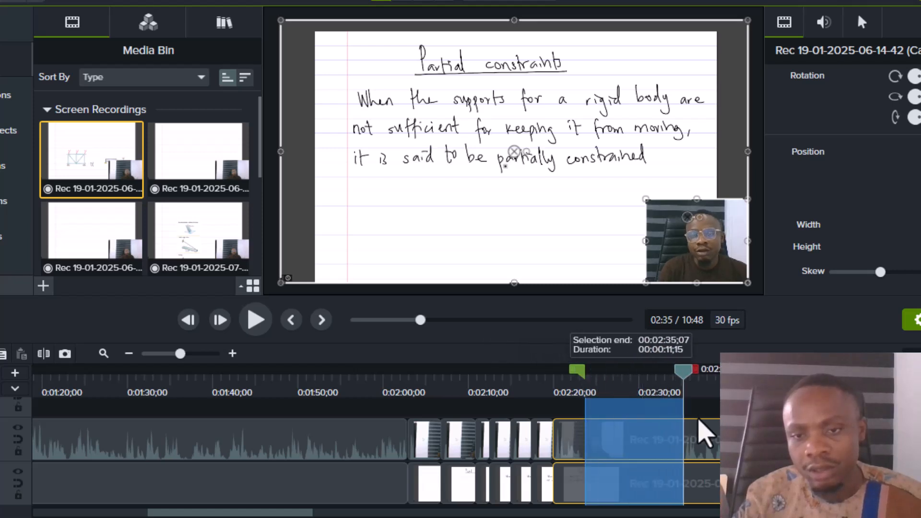
pyautogui.press('Delete')
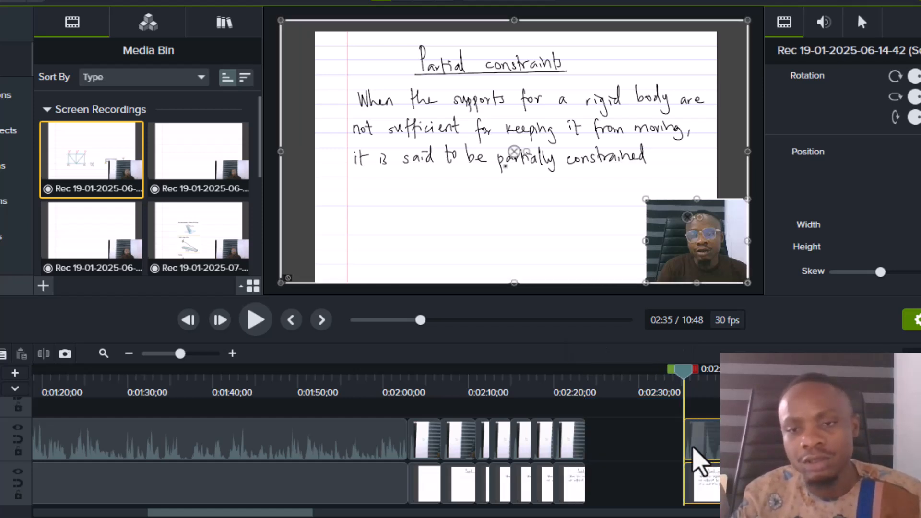
pyautogui.moveTo(700, 456); pyautogui.dragTo(602, 457)
# Step: Play the edited section from 0:02:01;16 to check the cuts, and scan the recordings onward to 0:03:59;21
pyautogui.moveTo(654, 385); pyautogui.dragTo(395, 441)
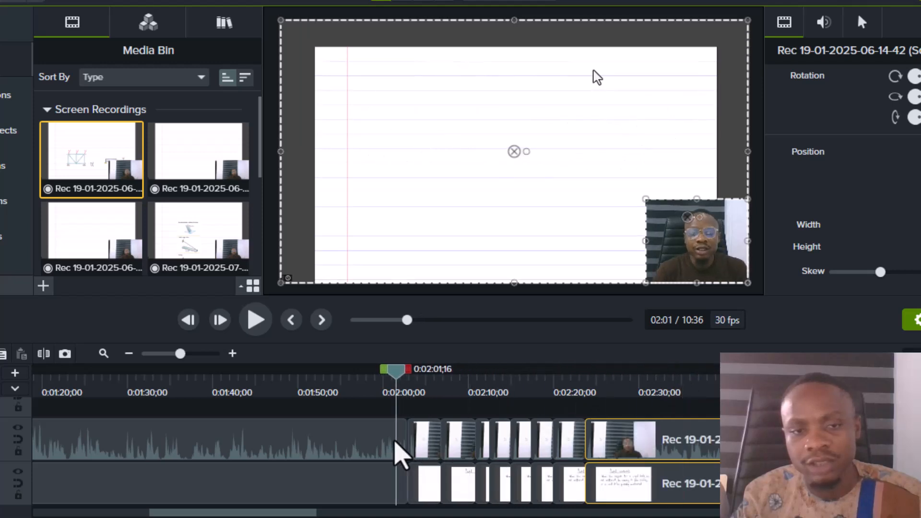
pyautogui.click(254, 320)
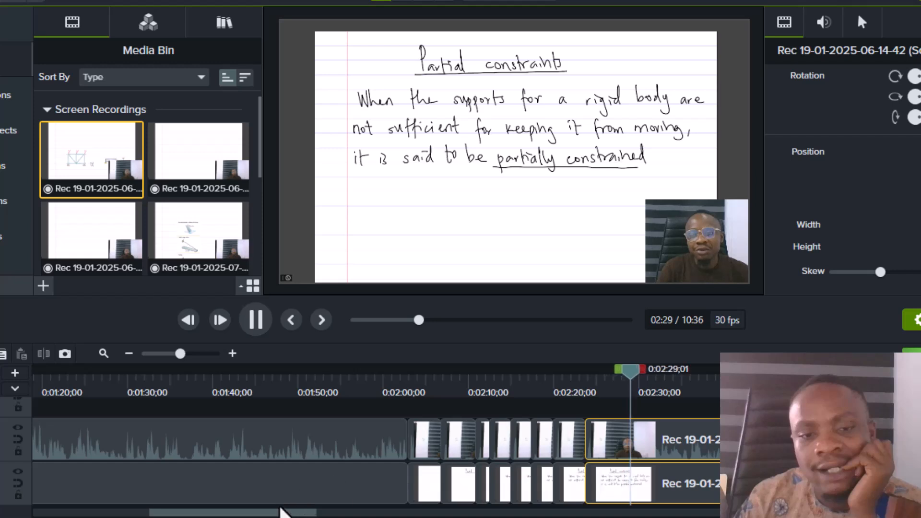
pyautogui.moveTo(301, 516); pyautogui.dragTo(396, 516)
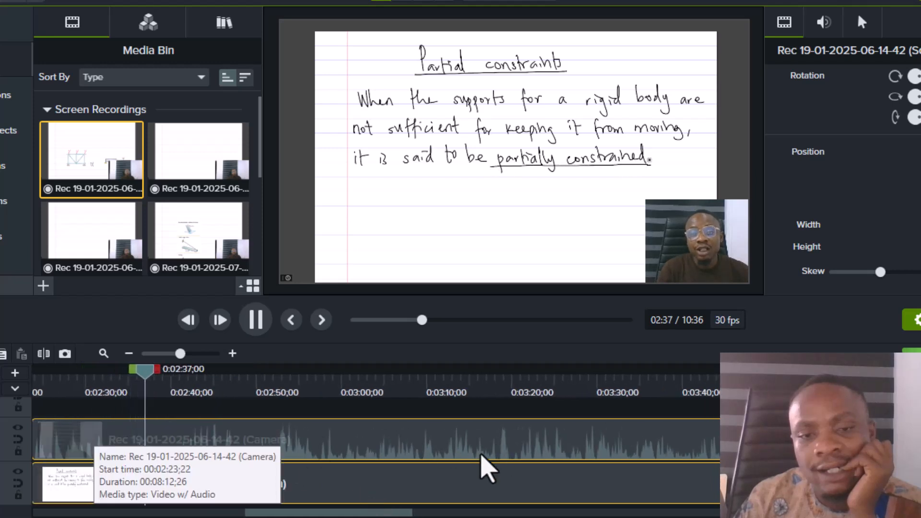
pyautogui.moveTo(160, 375); pyautogui.dragTo(864, 432)
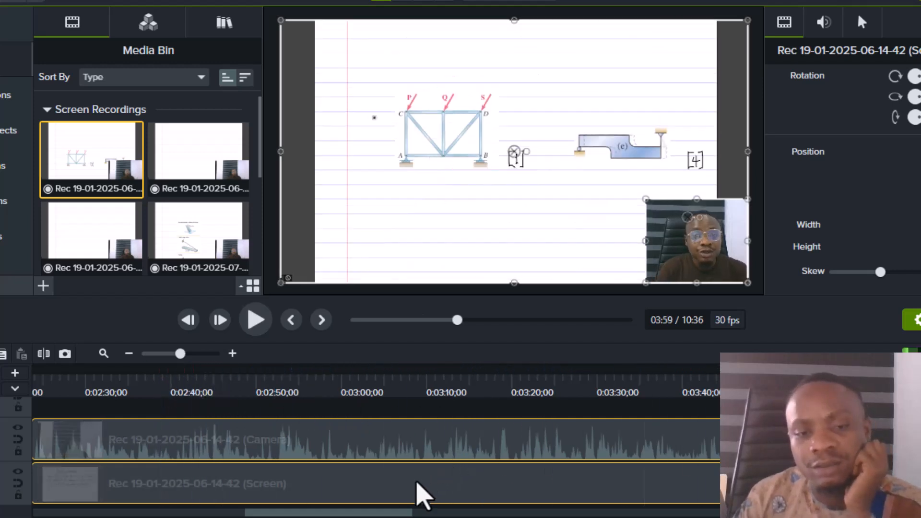
pyautogui.moveTo(387, 515); pyautogui.dragTo(484, 515)
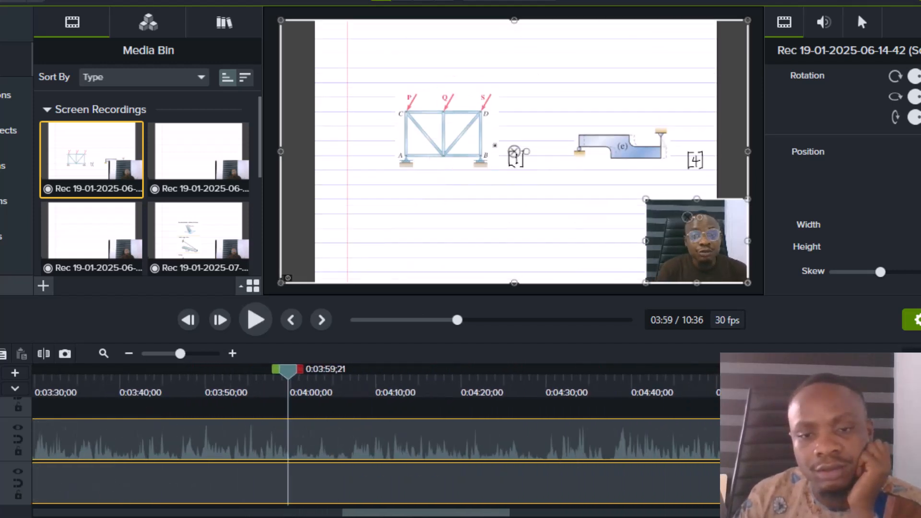
# Step: Delete the range 0:04:36;21 to 0:04:37;24 from both recordings and close the gap with the remaining clips
pyautogui.moveTo(289, 377); pyautogui.dragTo(609, 494)
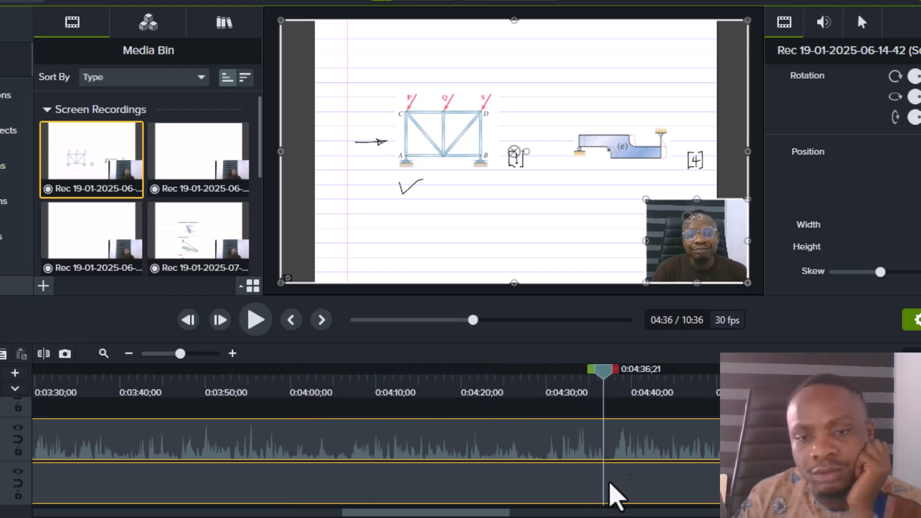
pyautogui.moveTo(616, 372); pyautogui.dragTo(627, 382)
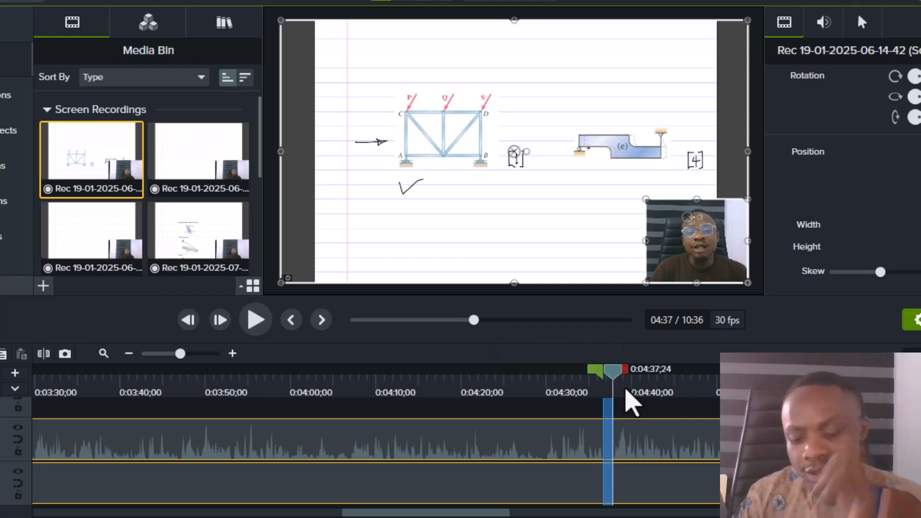
pyautogui.click(259, 323)
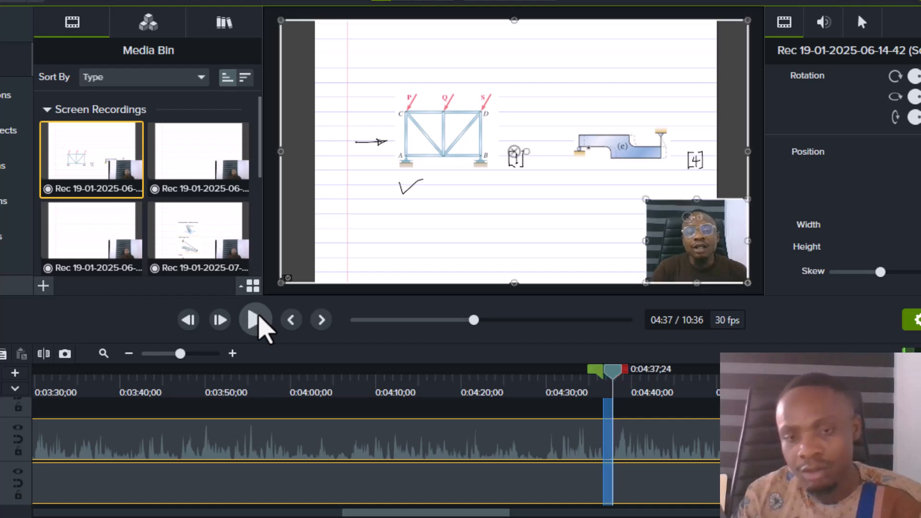
pyautogui.press('Delete')
pyautogui.moveTo(643, 494); pyautogui.dragTo(595, 461)
# Step: Play the cut from 0:04:34;26 to check the transition, and scan the recordings forward to about 6:31 for silent stretches
pyautogui.moveTo(612, 374); pyautogui.dragTo(586, 382)
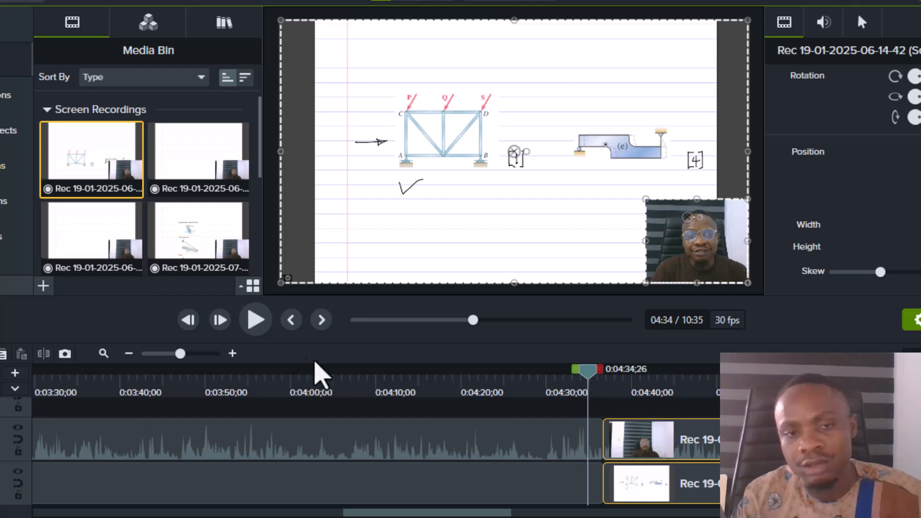
pyautogui.click(256, 320)
pyautogui.hscroll(6, 503, 513)
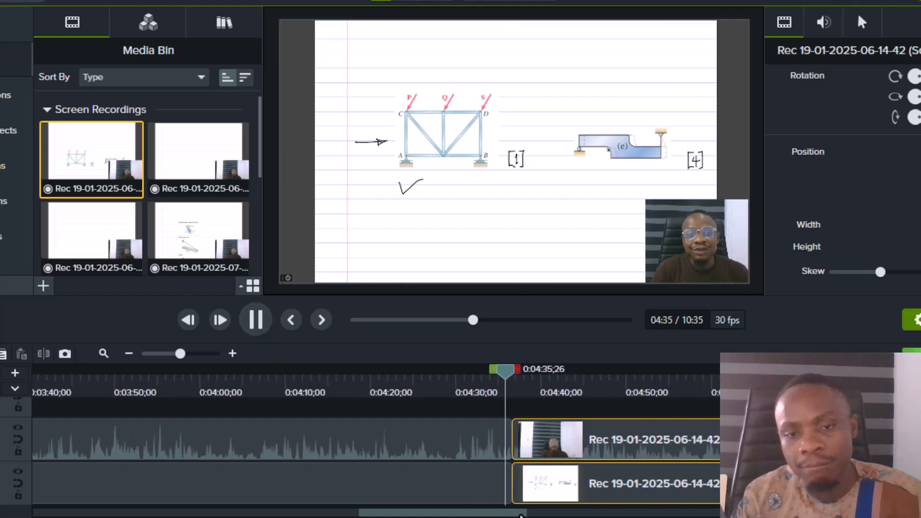
pyautogui.moveTo(336, 377); pyautogui.dragTo(806, 451)
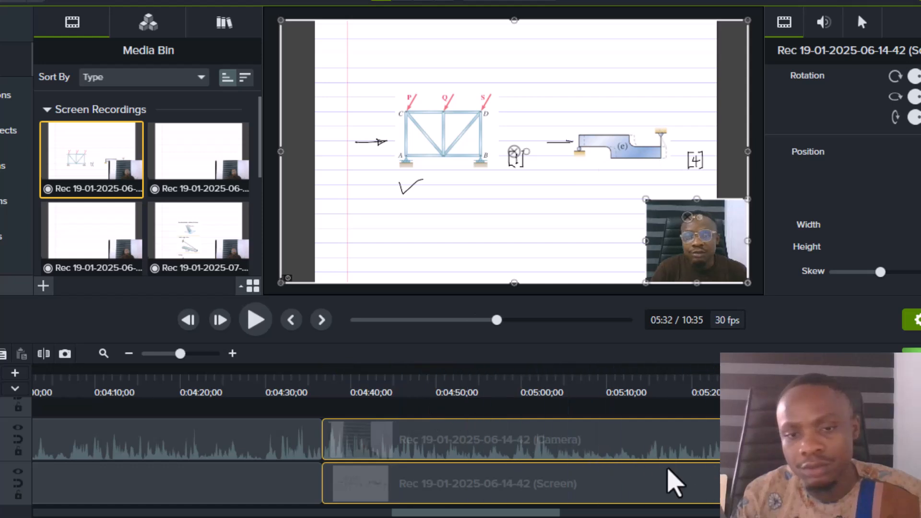
pyautogui.hscroll(10, 384, 444)
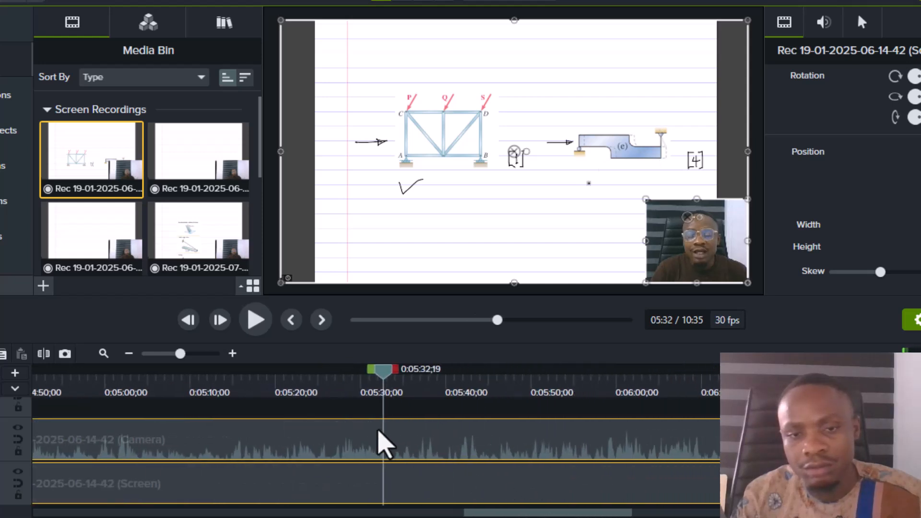
pyautogui.moveTo(384, 379); pyautogui.dragTo(901, 432)
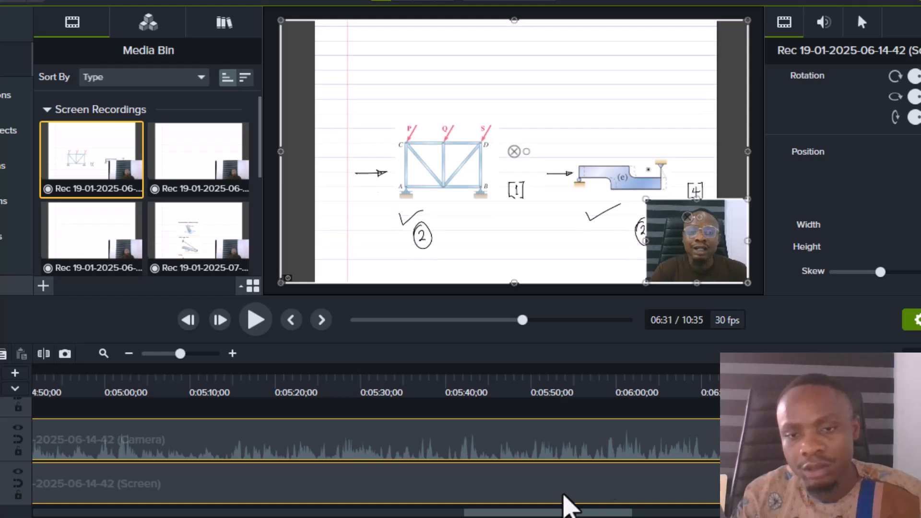
# Step: Delete the short range 0:06:45;25 to 0:06:46;09 from both recordings and move the remaining clips against the preceding ones
pyautogui.moveTo(612, 515); pyautogui.dragTo(671, 515)
pyautogui.moveTo(538, 379); pyautogui.dragTo(665, 432)
pyautogui.moveTo(673, 371); pyautogui.dragTo(679, 373)
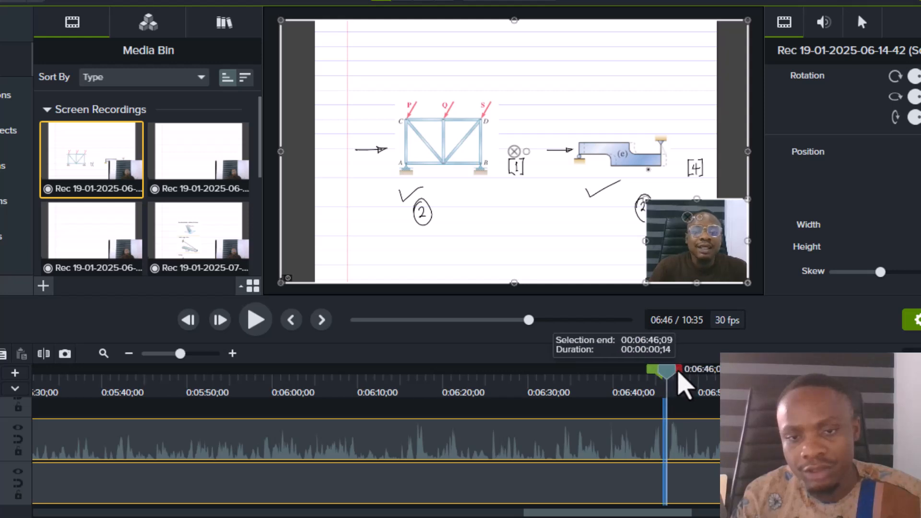
pyautogui.click(257, 320)
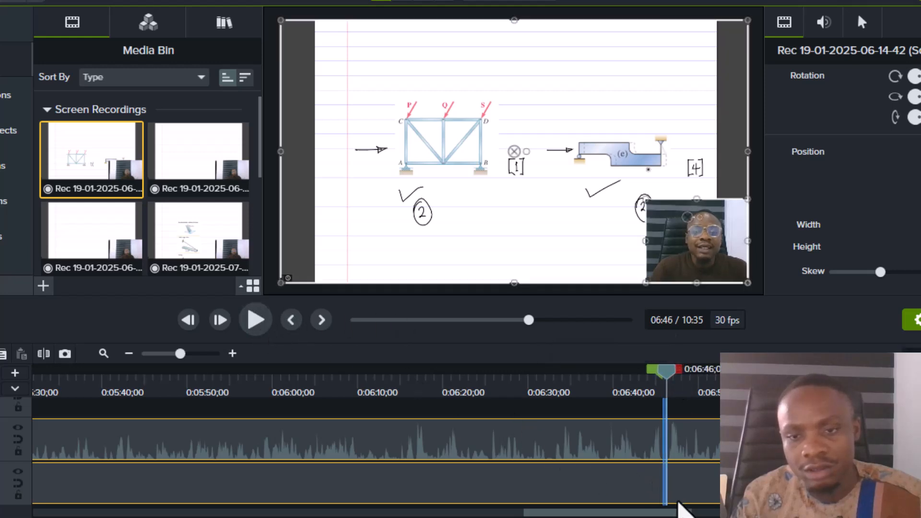
pyautogui.press('s')
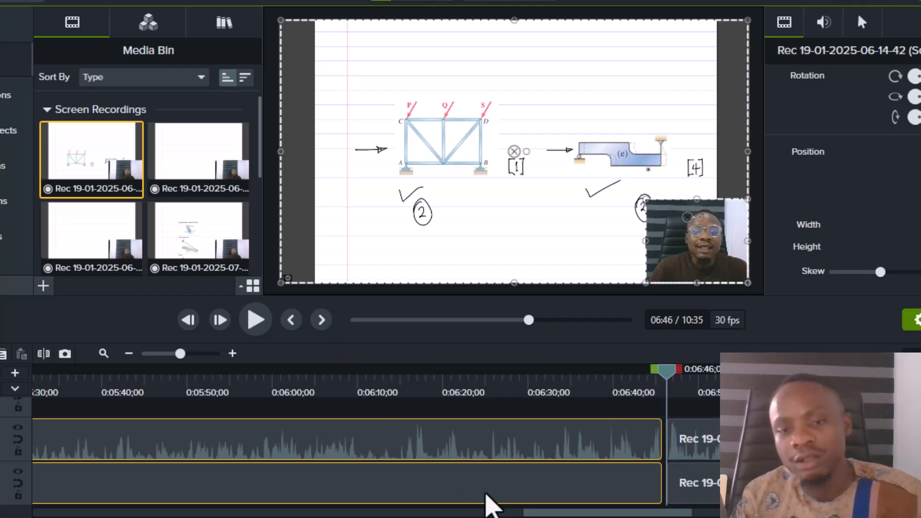
pyautogui.click(699, 457)
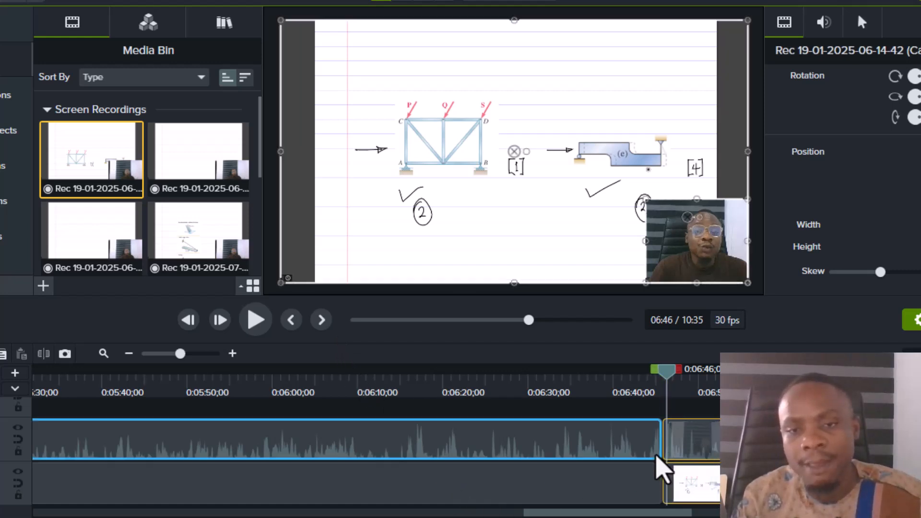
# Step: Play the cut from 0:06:43;27 to check the transition, and scan the recordings forward to about 8:06
pyautogui.moveTo(664, 371); pyautogui.dragTo(647, 375)
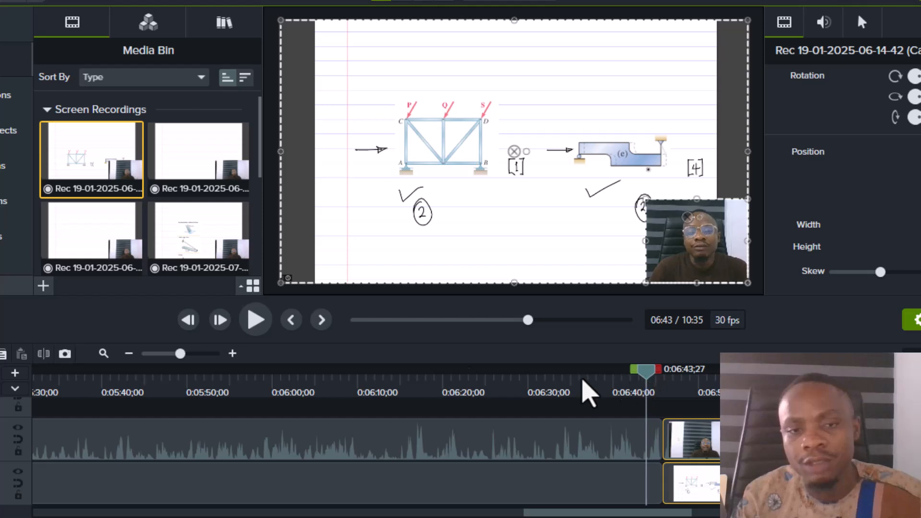
pyautogui.click(262, 329)
pyautogui.moveTo(654, 513); pyautogui.dragTo(704, 505)
pyautogui.moveTo(340, 376); pyautogui.dragTo(726, 454)
pyautogui.moveTo(767, 513); pyautogui.dragTo(823, 512)
pyautogui.moveTo(436, 371); pyautogui.dragTo(671, 427)
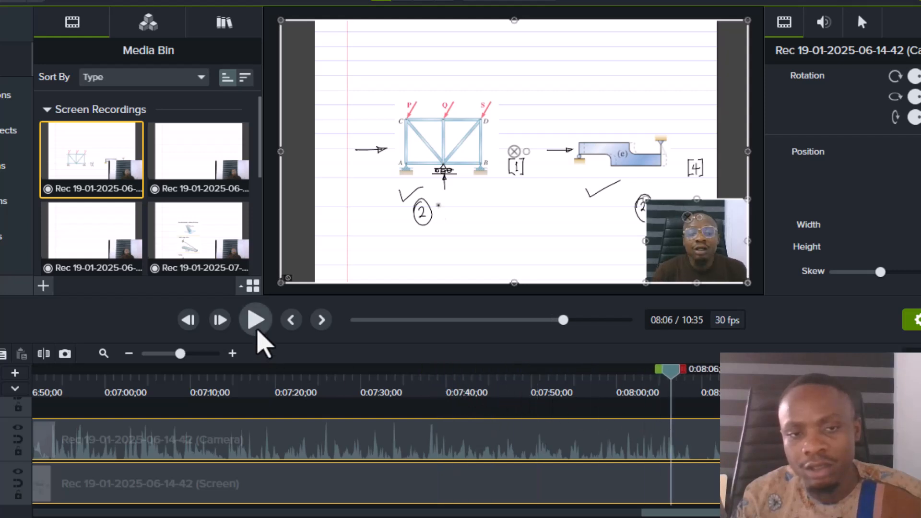
# Step: Play from about 8:06 to locate the pause, delete the range 0:08:08;22 to 0:08:11;04 from both recordings, and close the gap
pyautogui.click(257, 326)
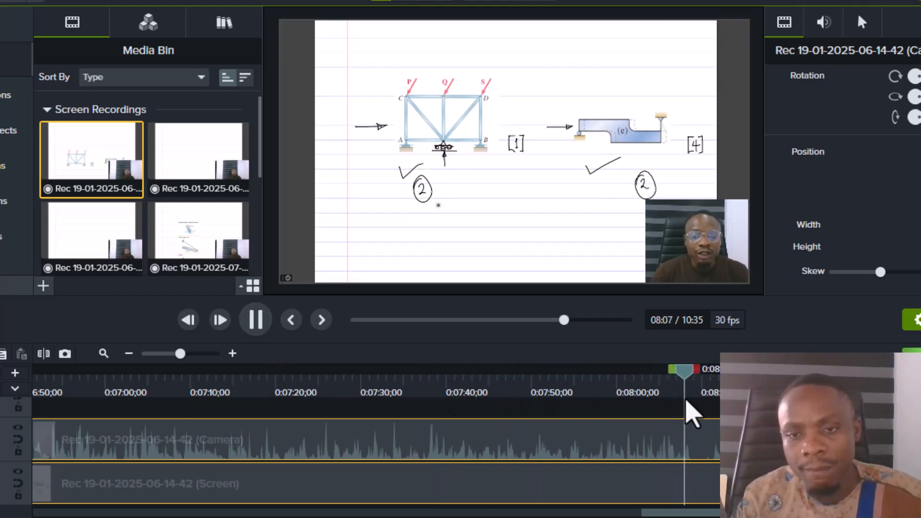
pyautogui.press('space')
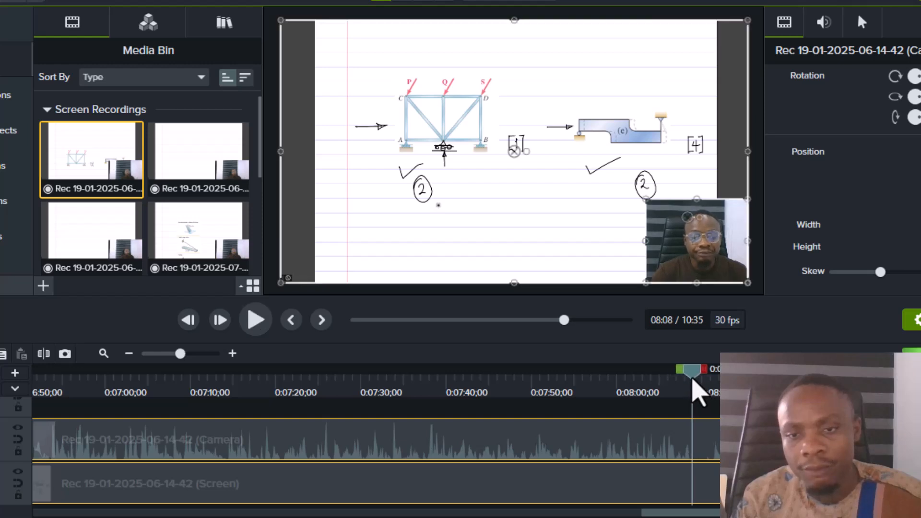
pyautogui.moveTo(706, 374); pyautogui.dragTo(724, 373)
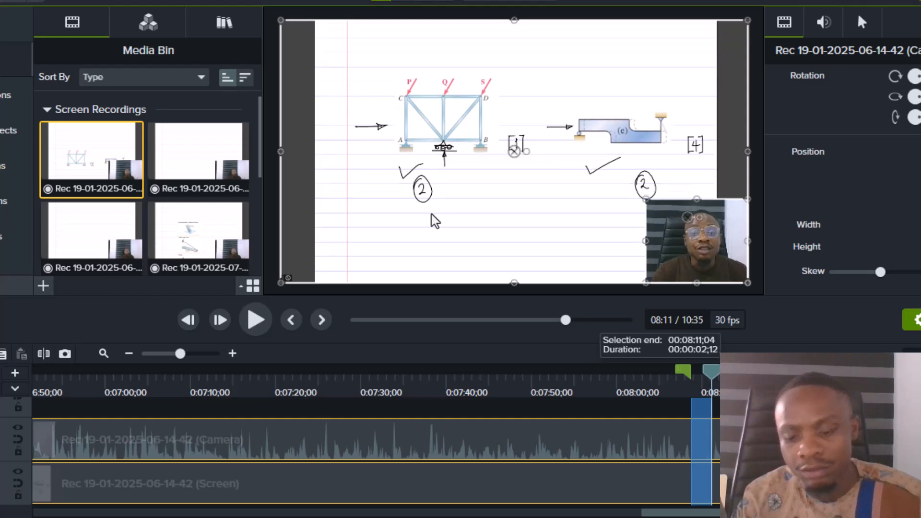
pyautogui.press('Delete')
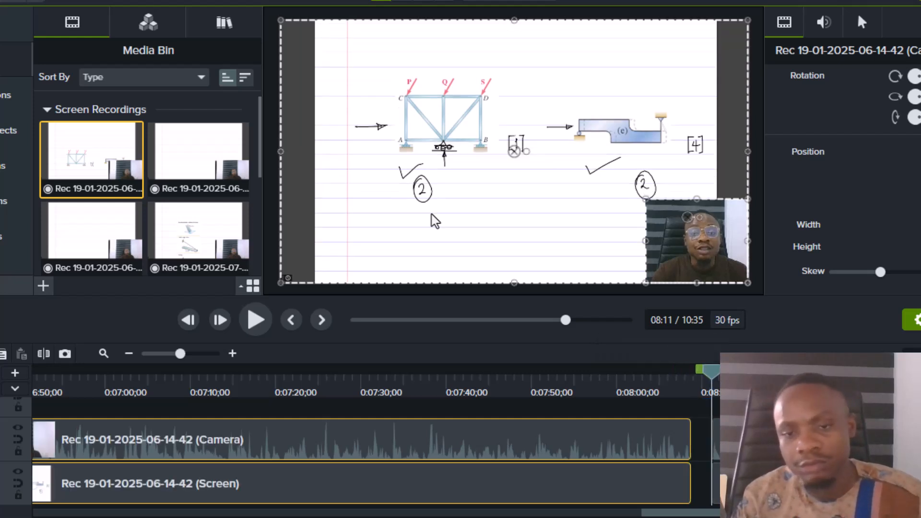
pyautogui.keyDown('ctrl'); pyautogui.click(731, 480); pyautogui.keyUp('ctrl')
pyautogui.moveTo(730, 473); pyautogui.dragTo(707, 448)
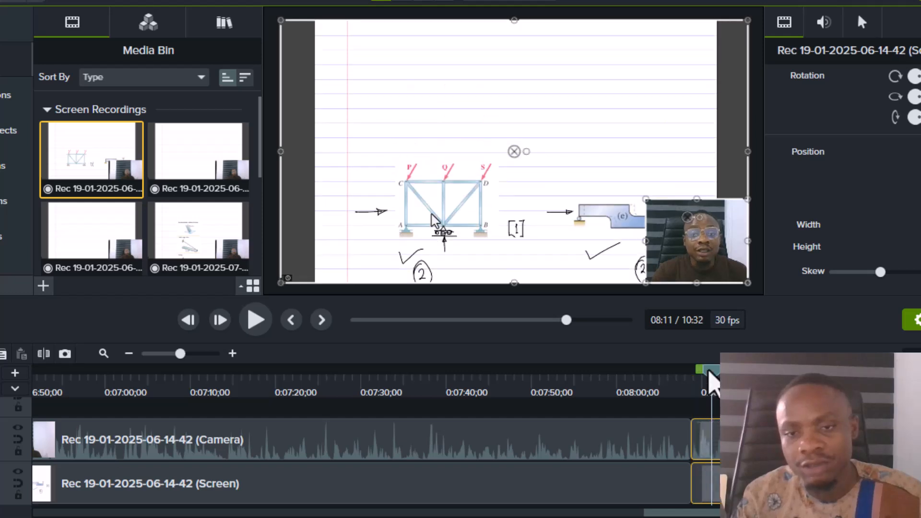
# Step: Play across the cut near 0:08:08 and review the rest of both recordings through to the end of the timeline
pyautogui.moveTo(708, 374); pyautogui.dragTo(676, 390)
pyautogui.click(257, 320)
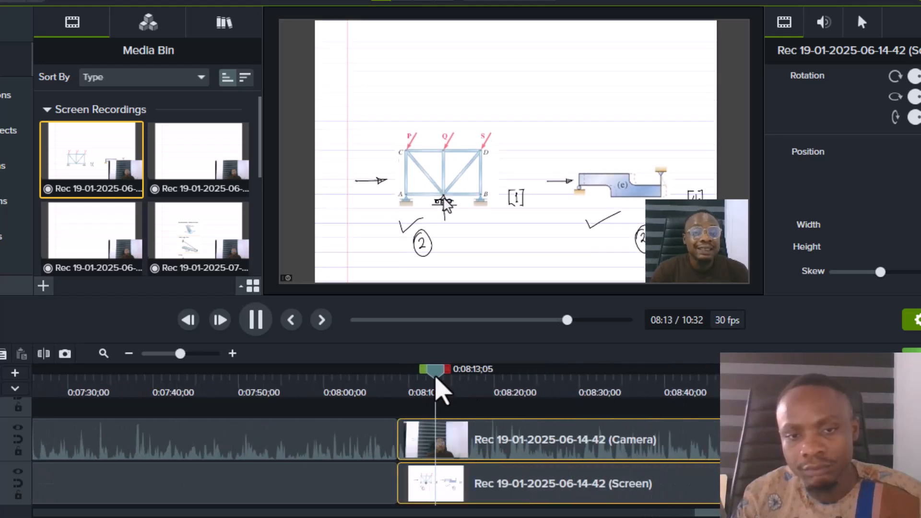
pyautogui.moveTo(444, 375); pyautogui.dragTo(801, 376)
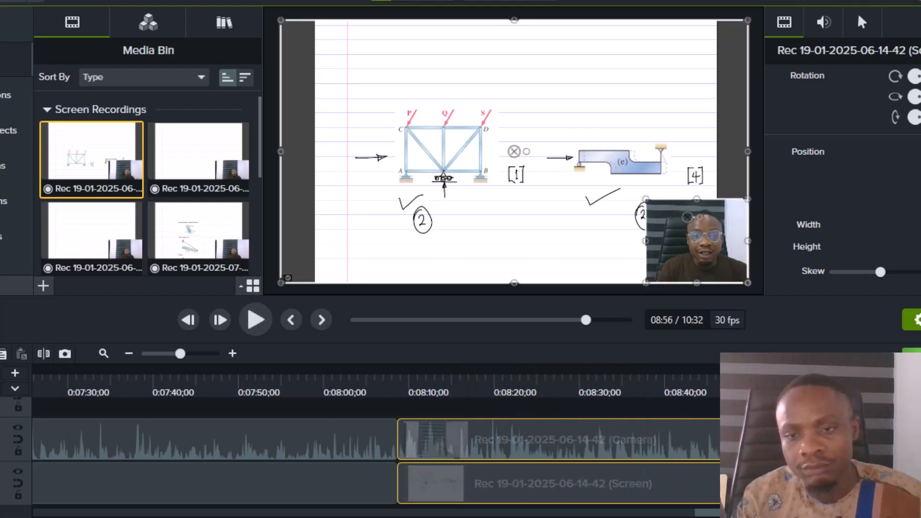
pyautogui.moveTo(767, 513); pyautogui.dragTo(829, 513)
pyautogui.moveTo(463, 370); pyautogui.dragTo(830, 394)
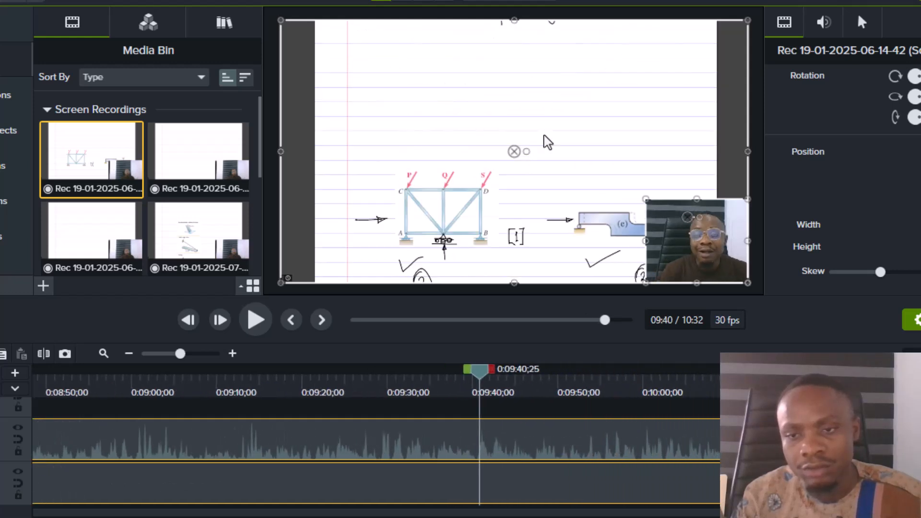
pyautogui.moveTo(480, 373); pyautogui.dragTo(884, 393)
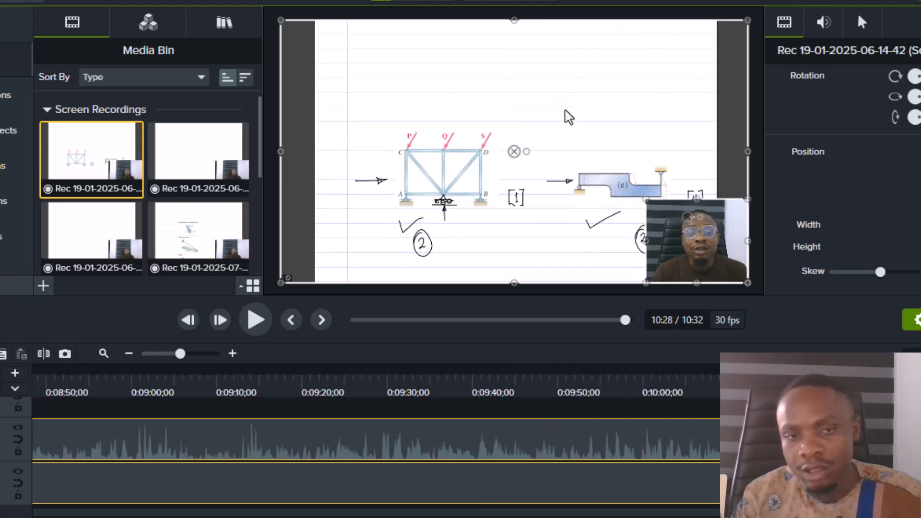
pyautogui.click(265, 320)
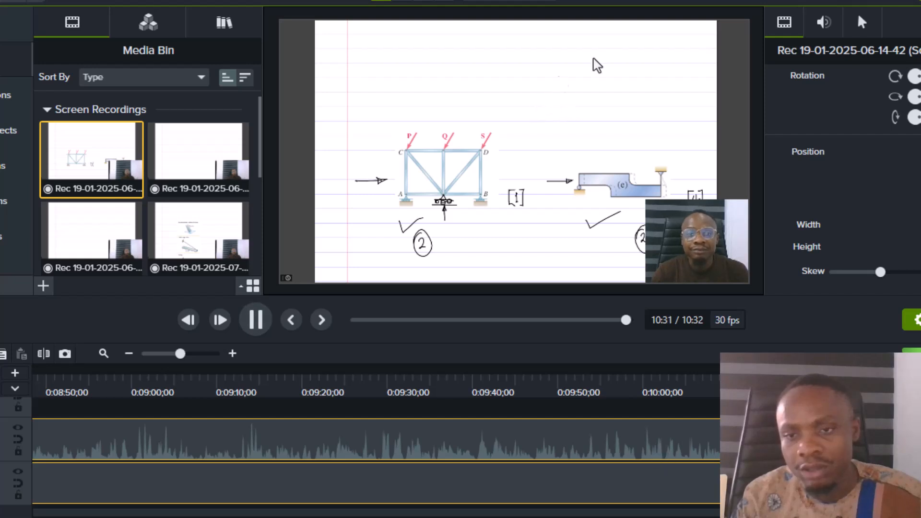
pyautogui.press('space')
pyautogui.moveTo(907, 393); pyautogui.dragTo(848, 393)
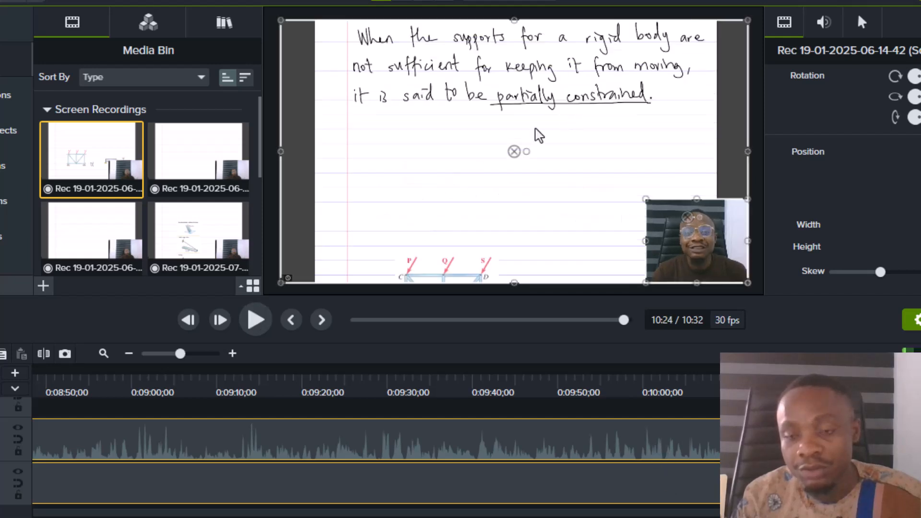
pyautogui.click(253, 321)
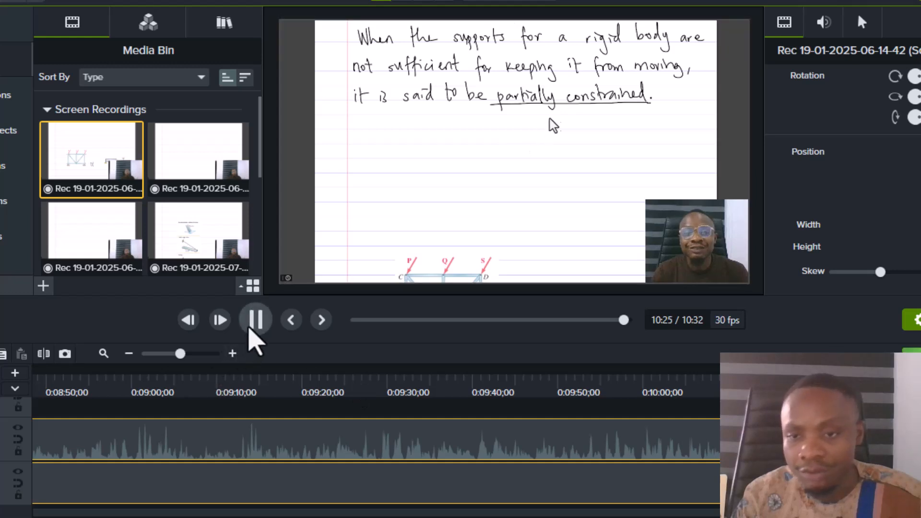
pyautogui.click(250, 327)
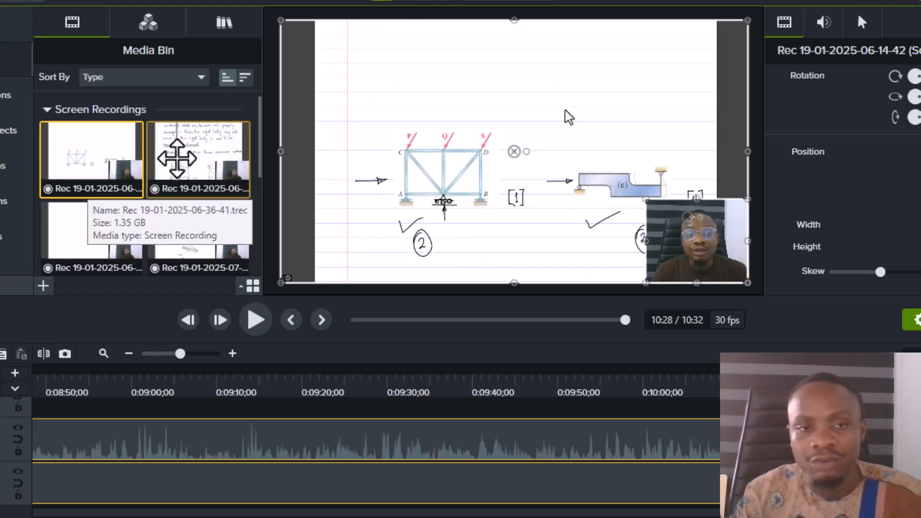
pyautogui.click(181, 157)
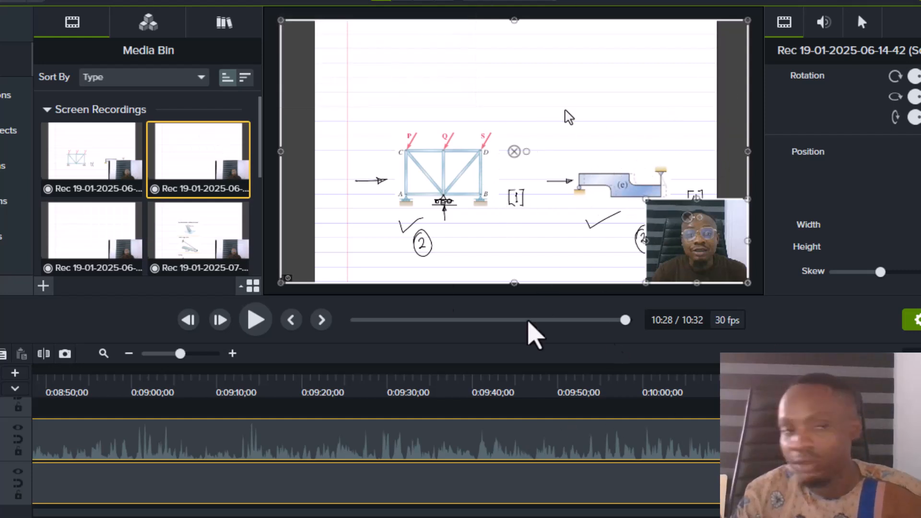
pyautogui.click(77, 148)
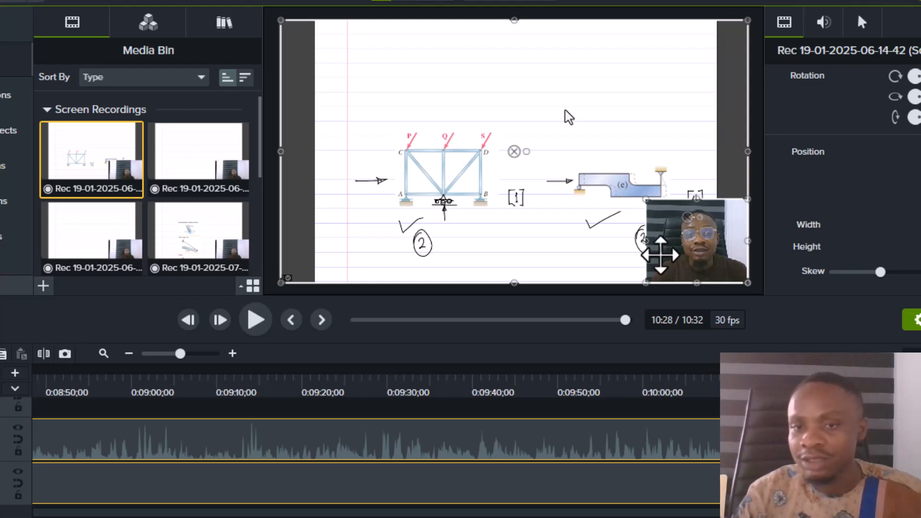
# Step: Select the camera recording in the preview and play from 10:28 to 10:31 to find where the lesson should end
pyautogui.click(661, 254)
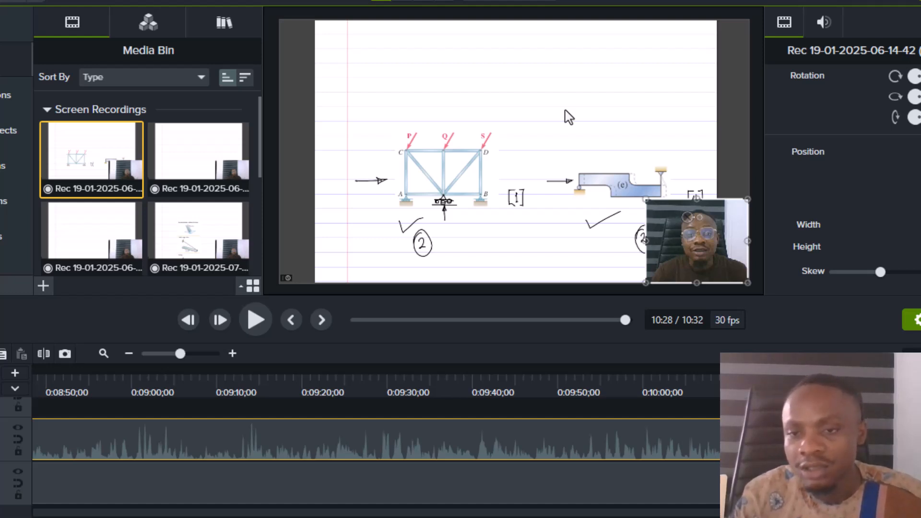
pyautogui.moveTo(891, 373); pyautogui.dragTo(908, 373)
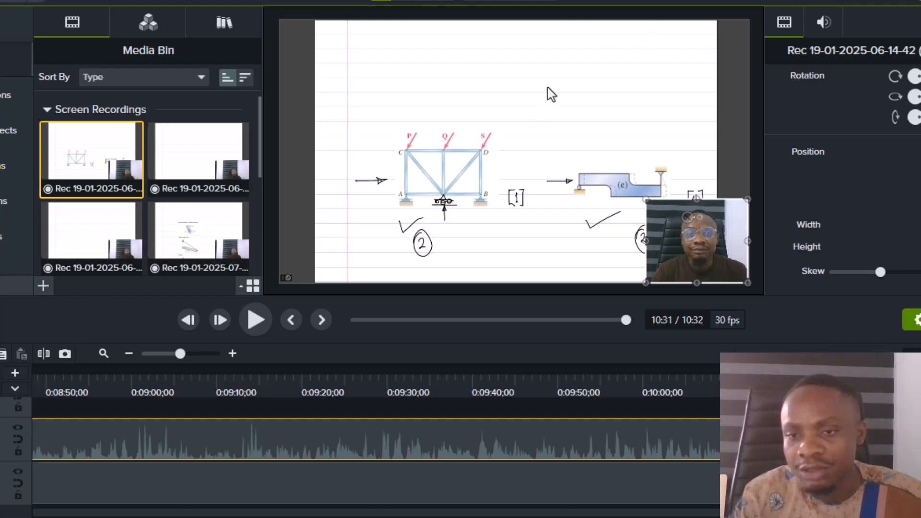
pyautogui.moveTo(908, 374); pyautogui.dragTo(882, 373)
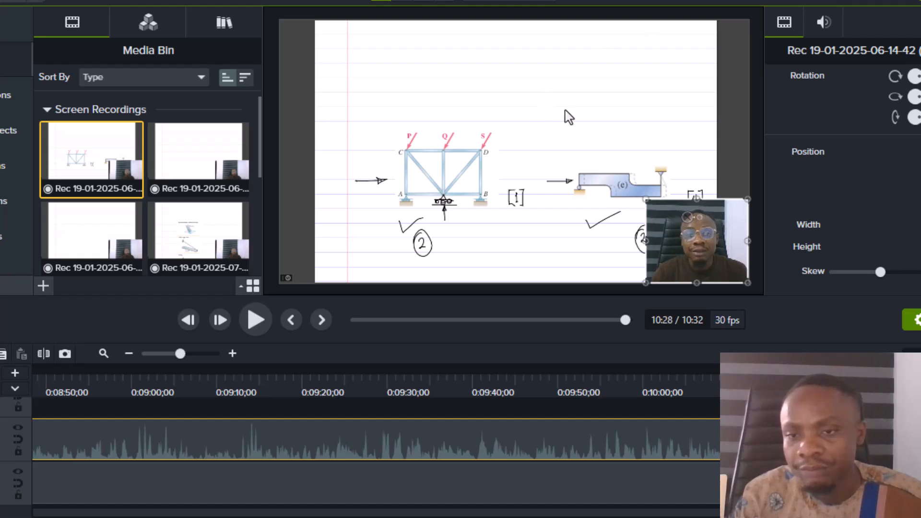
pyautogui.click(259, 319)
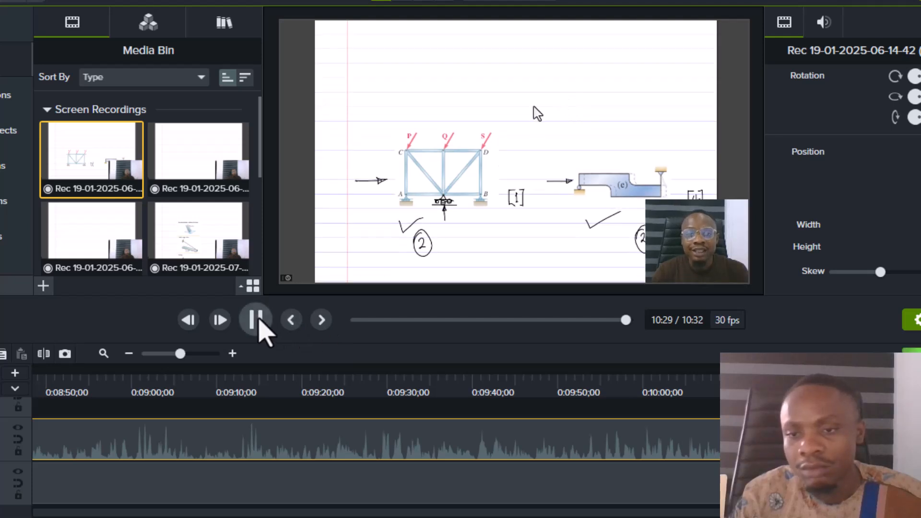
pyautogui.click(260, 320)
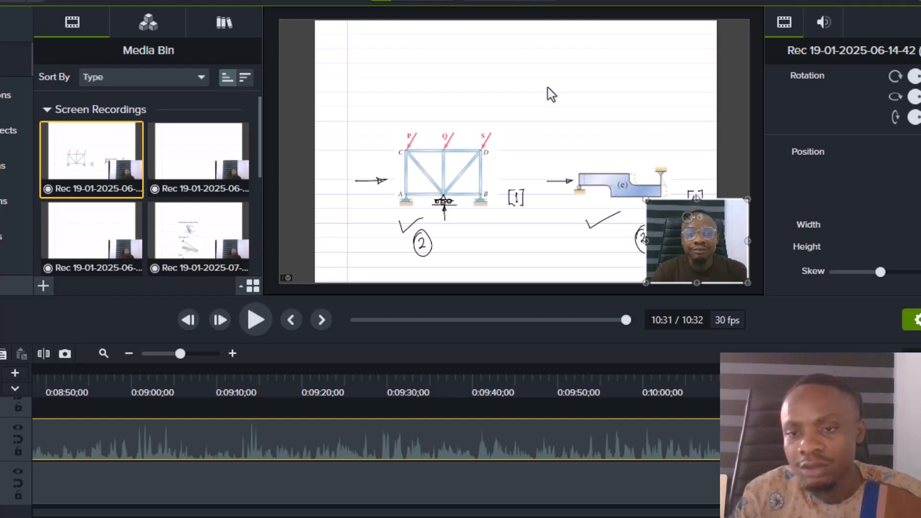
# Step: Trim the end of the recordings to about 10:31 and play the ending from 10:28
pyautogui.moveTo(914, 370); pyautogui.dragTo(920, 369)
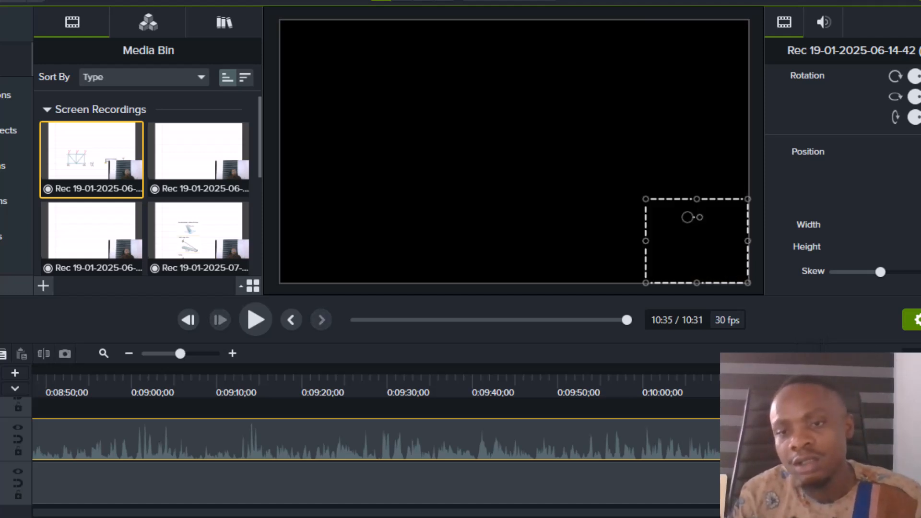
pyautogui.moveTo(920, 370); pyautogui.dragTo(888, 370)
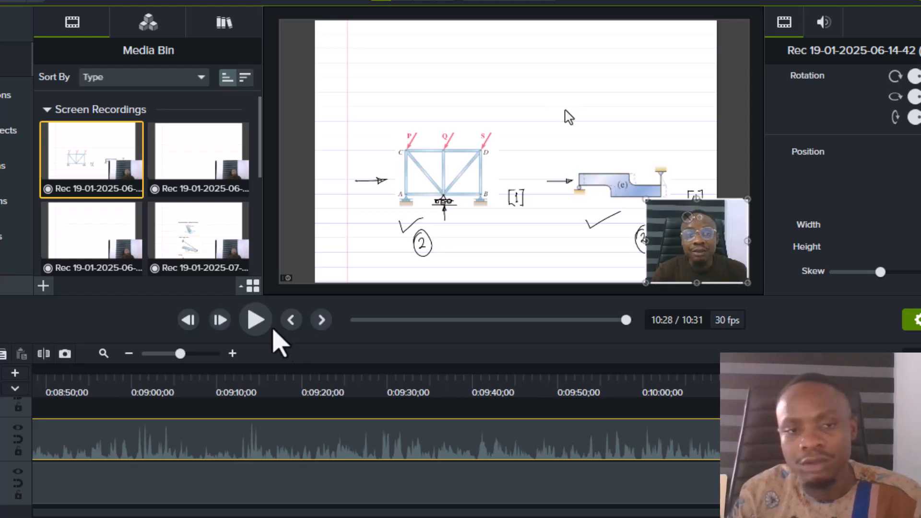
pyautogui.click(254, 320)
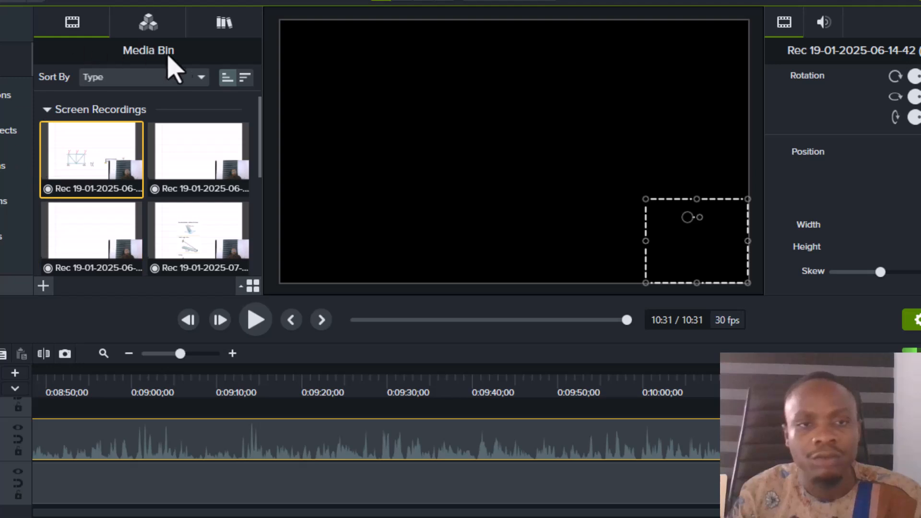
# Step: Add the Max intro from the library at the end of the recordings as an outro and play it from about 10:30
pyautogui.click(219, 27)
pyautogui.moveTo(121, 154); pyautogui.dragTo(657, 357)
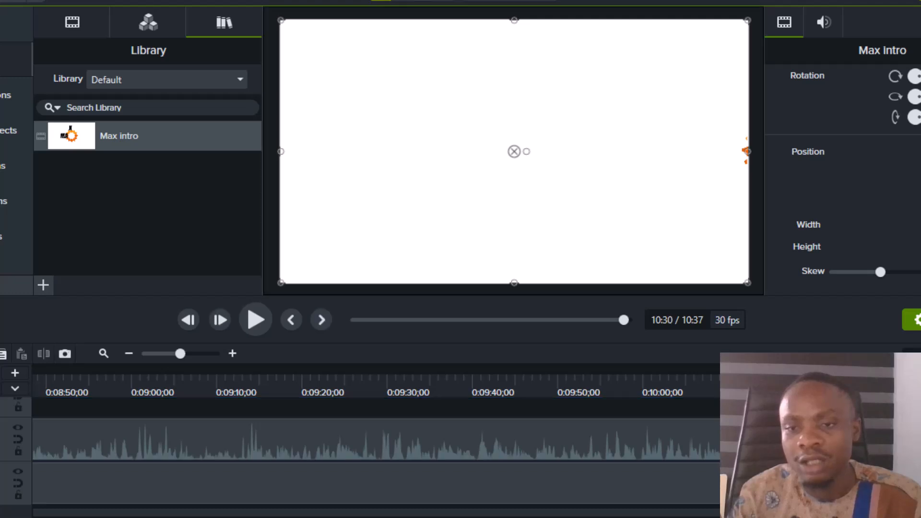
pyautogui.click(256, 320)
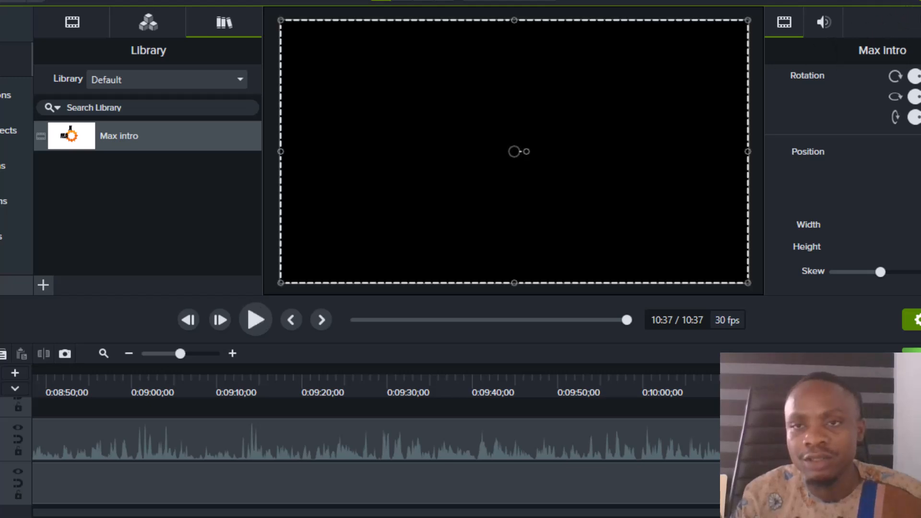
# Step: Start a local-file export with the save location e-Classroom\Videos\Equilibrium of Rigid Bodies - Engineering Mechanics (Statics)
pyautogui.click(910, 1)
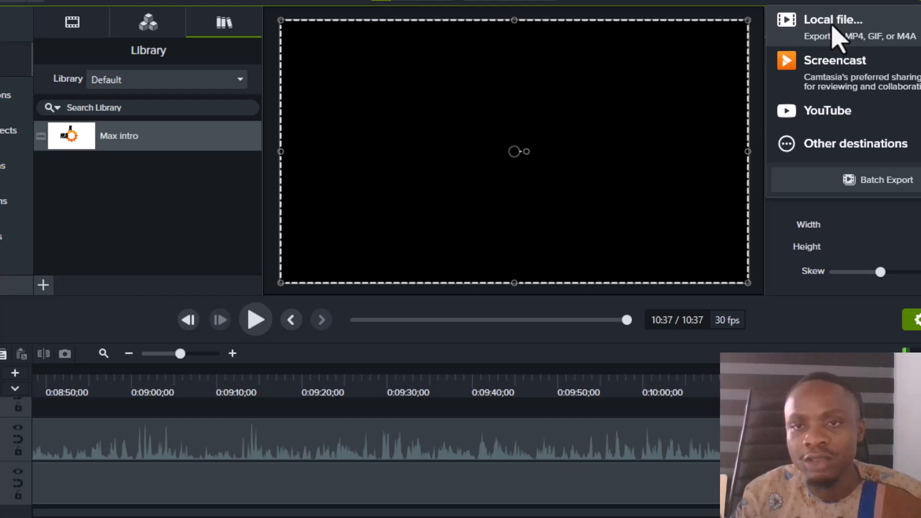
pyautogui.click(838, 36)
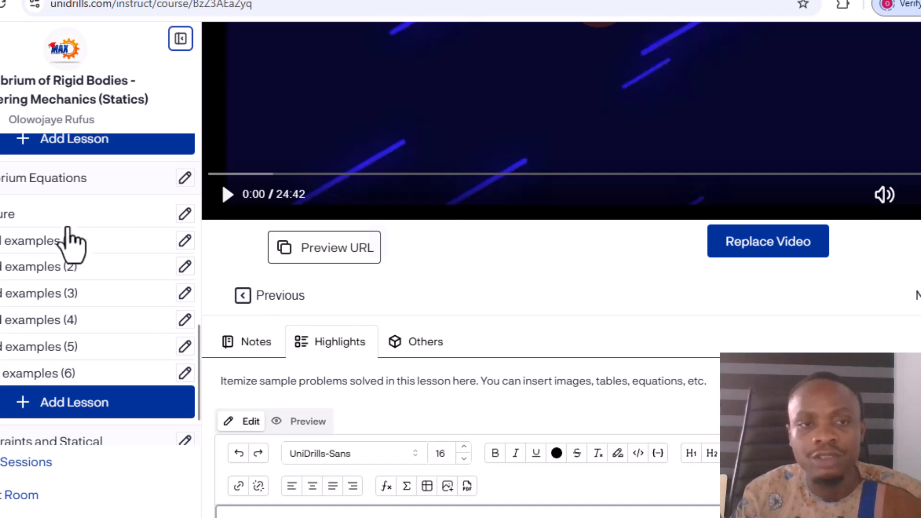
pyautogui.scroll(5, 72, 240)
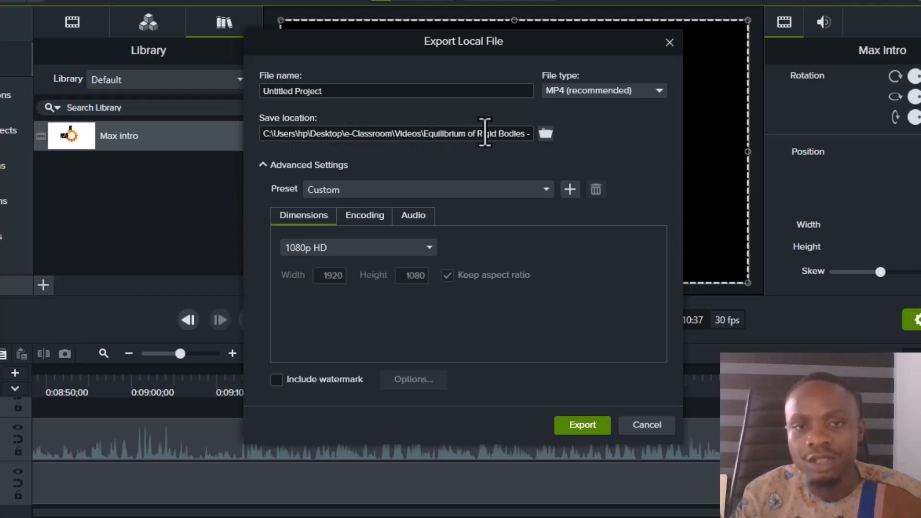
pyautogui.click(542, 135)
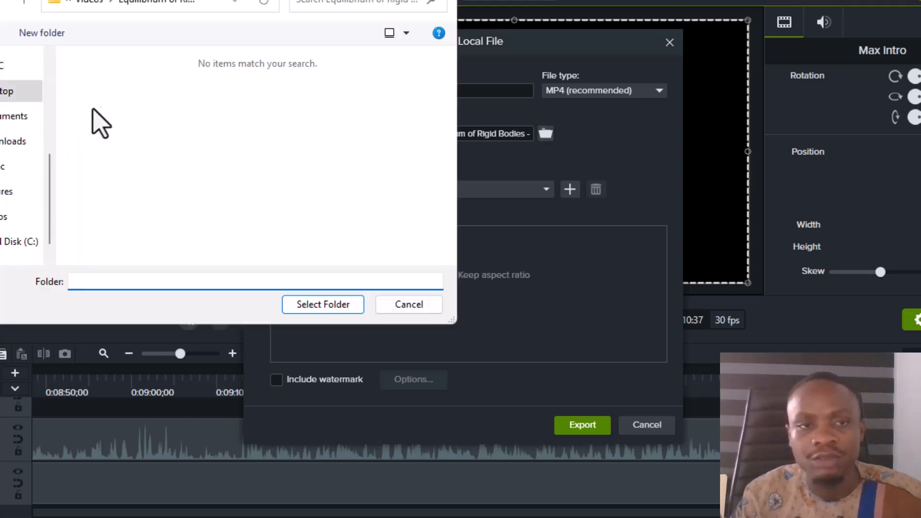
pyautogui.click(14, 93)
pyautogui.doubleClick(117, 132)
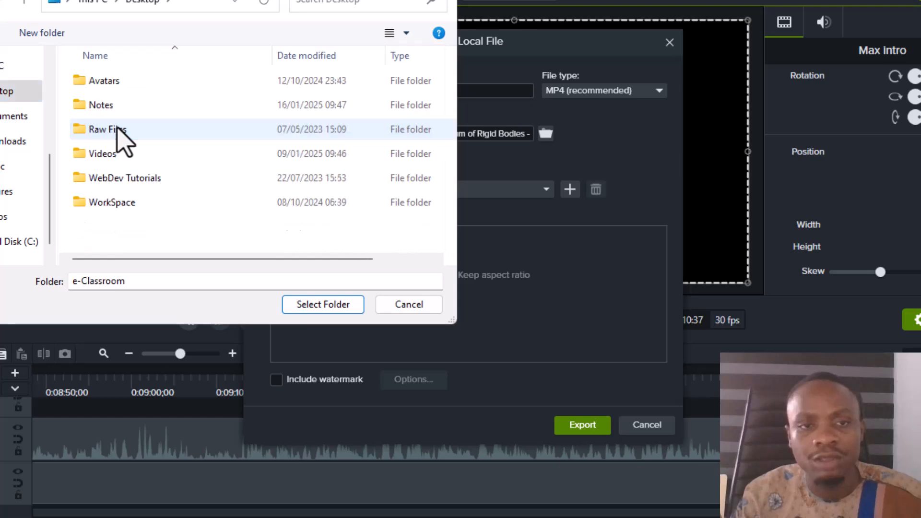
pyautogui.click(116, 155)
pyautogui.doubleClick(115, 155)
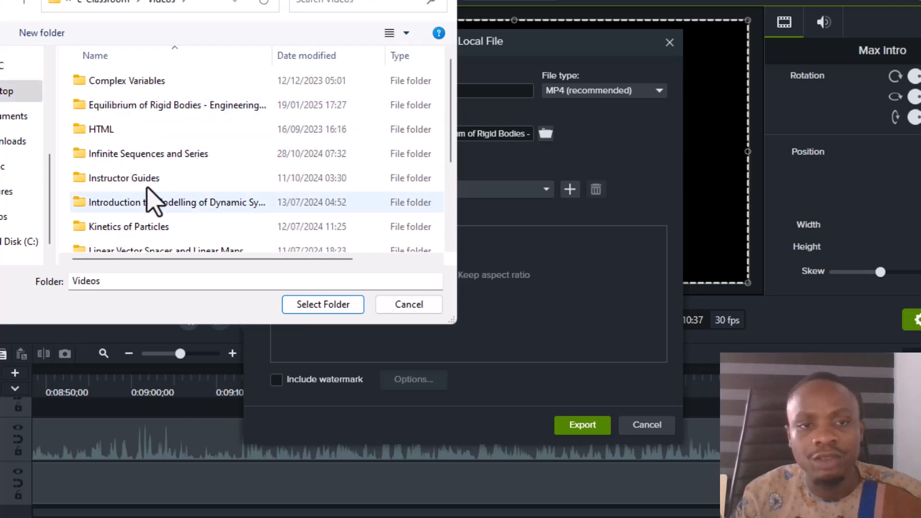
pyautogui.scroll(-2, 154, 205)
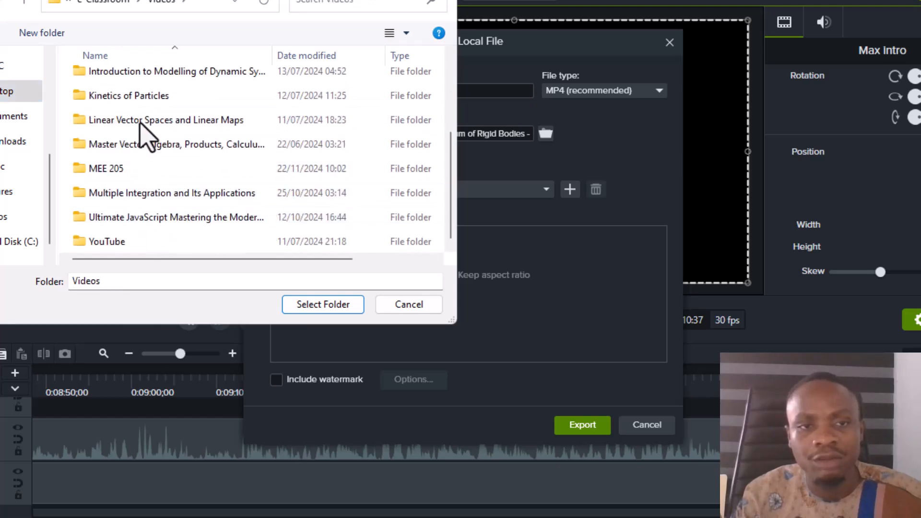
pyautogui.scroll(2, 150, 144)
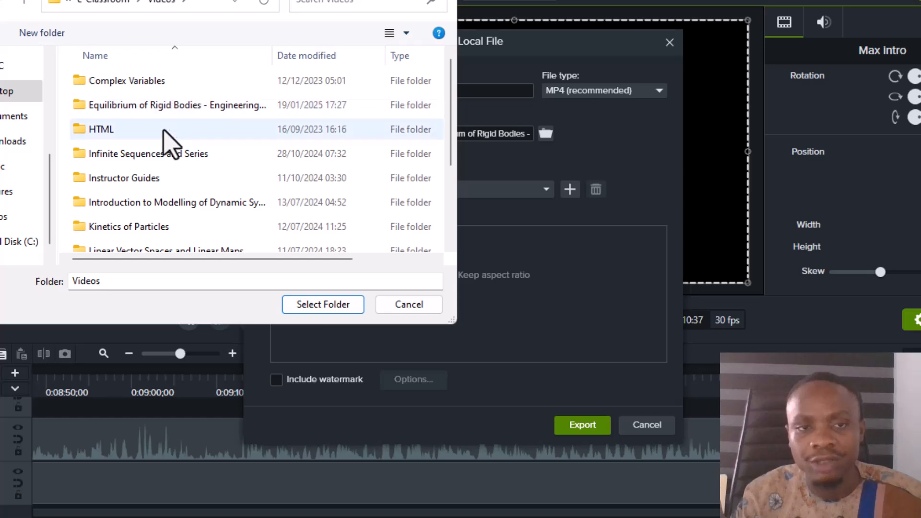
pyautogui.doubleClick(182, 108)
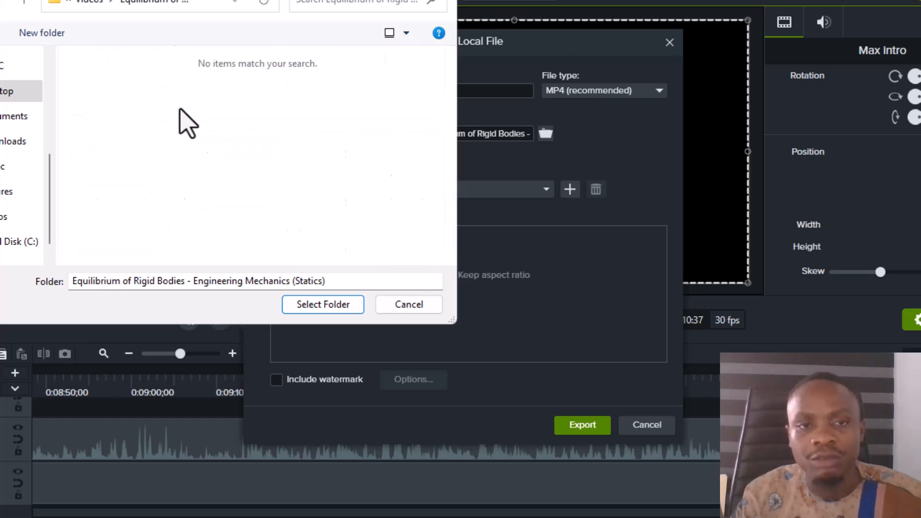
pyautogui.click(301, 306)
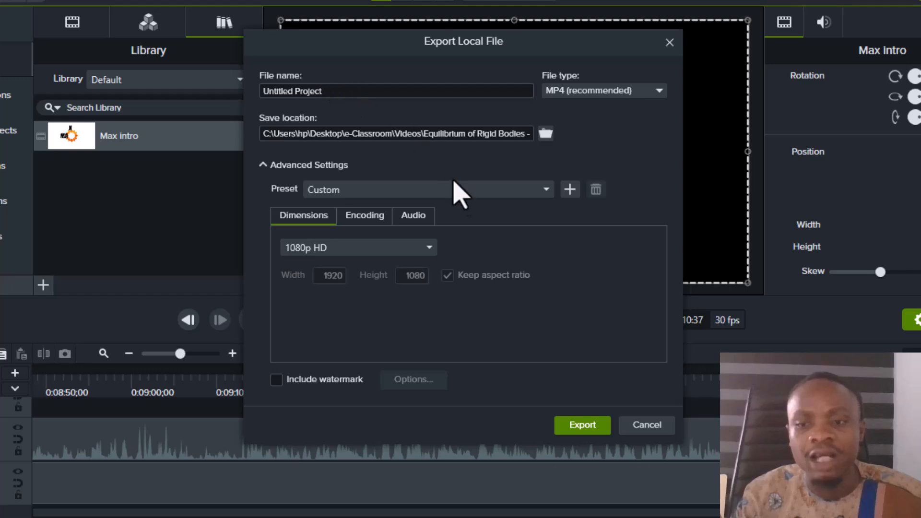
# Step: Switch to the UniDrills course page in Chrome and examine the video and highlights of lesson 4-9, Worked examples (7)
pyautogui.moveTo(550, 516)
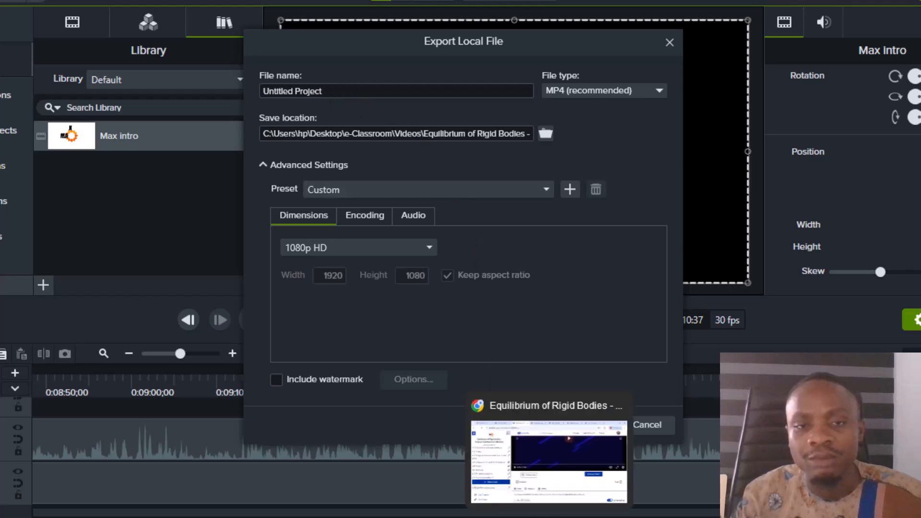
pyautogui.click(549, 463)
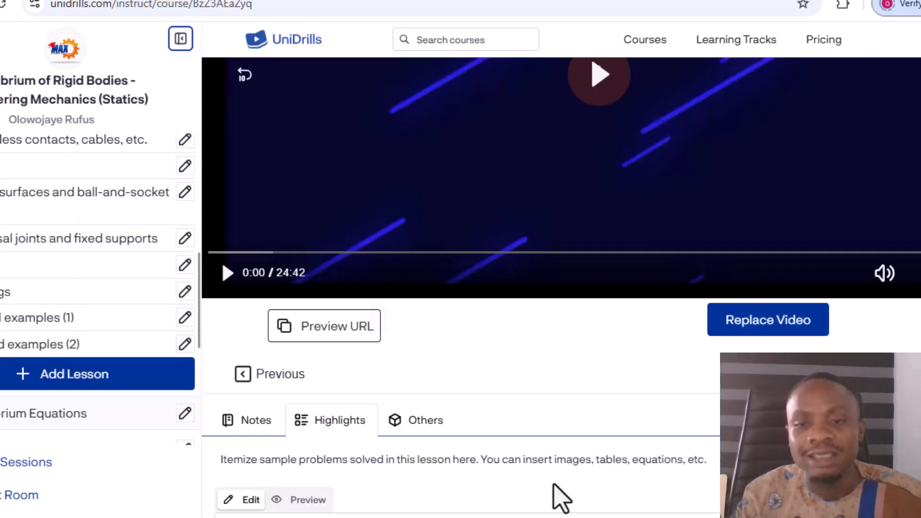
pyautogui.scroll(5, 552, 384)
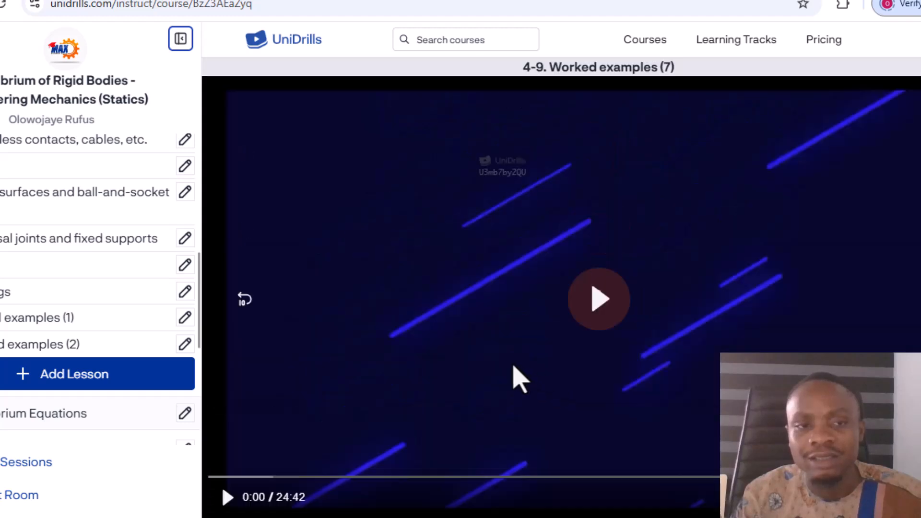
pyautogui.scroll(-8, 494, 312)
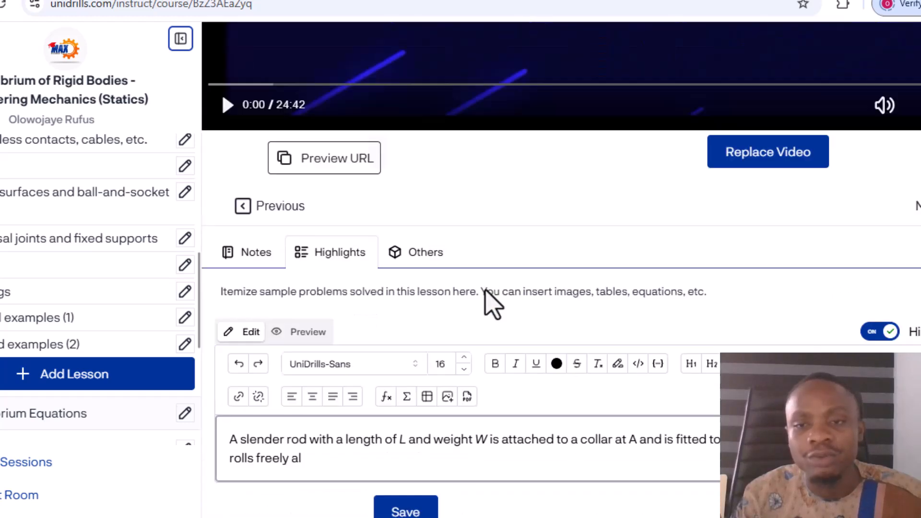
pyautogui.scroll(8, 490, 298)
pyautogui.scroll(-5, 648, 250)
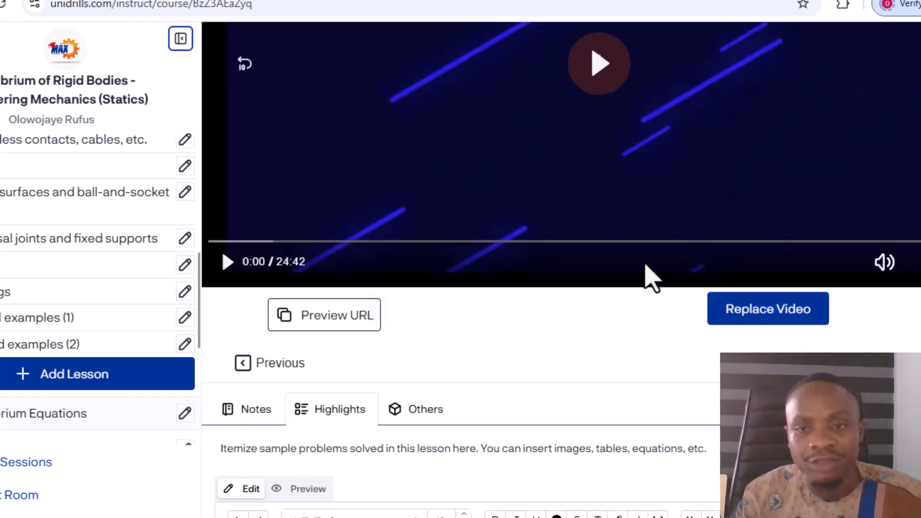
# Step: Open the next lesson, 5-1 Complete constraints, and examine its video area, highlights and notes
pyautogui.click(222, 249)
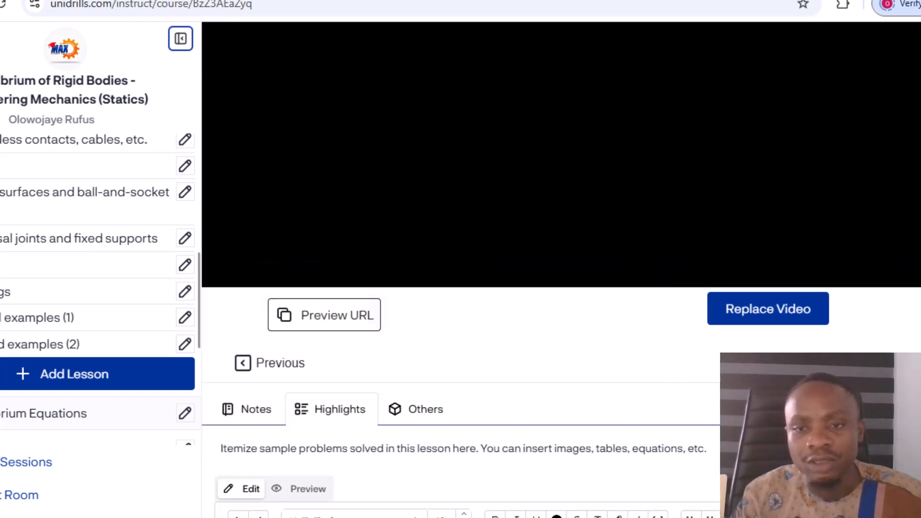
pyautogui.scroll(-2, 627, 313)
pyautogui.scroll(7, 627, 302)
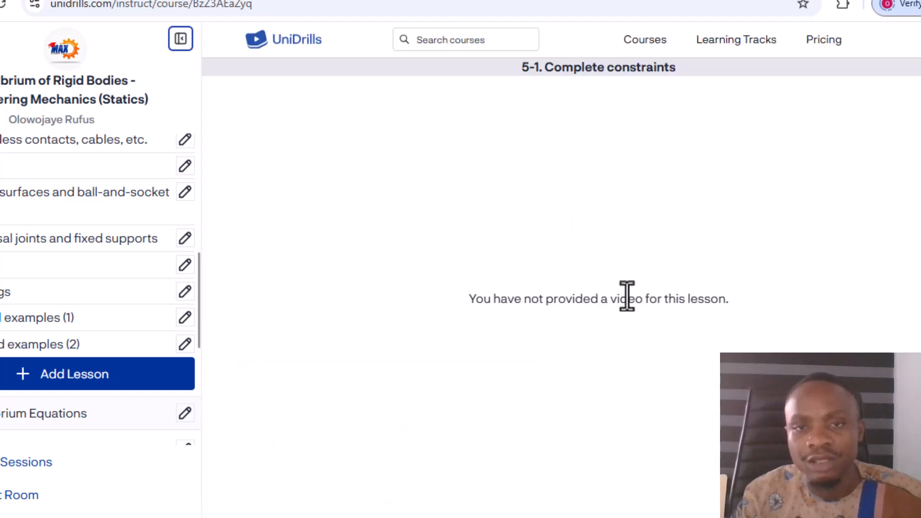
pyautogui.scroll(-2, 557, 107)
pyautogui.scroll(2, 555, 107)
pyautogui.scroll(-8, 557, 109)
pyautogui.scroll(-2, 557, 117)
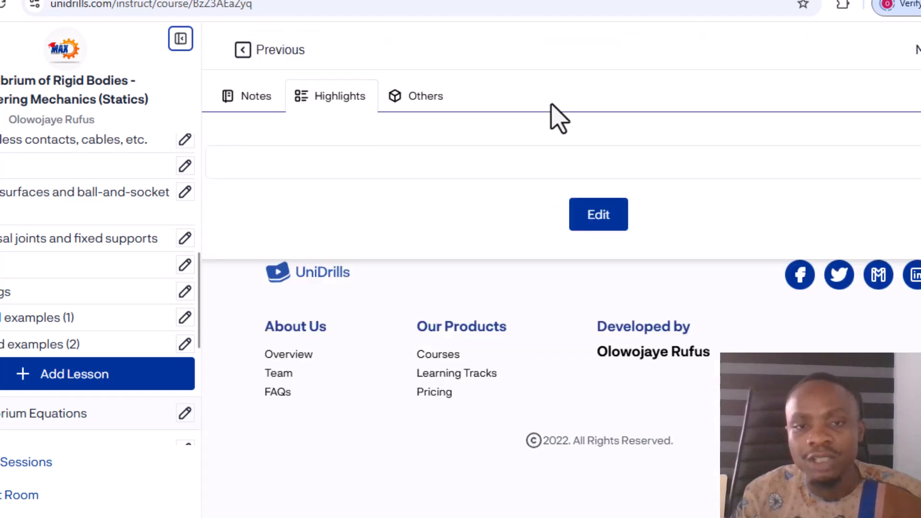
pyautogui.click(244, 103)
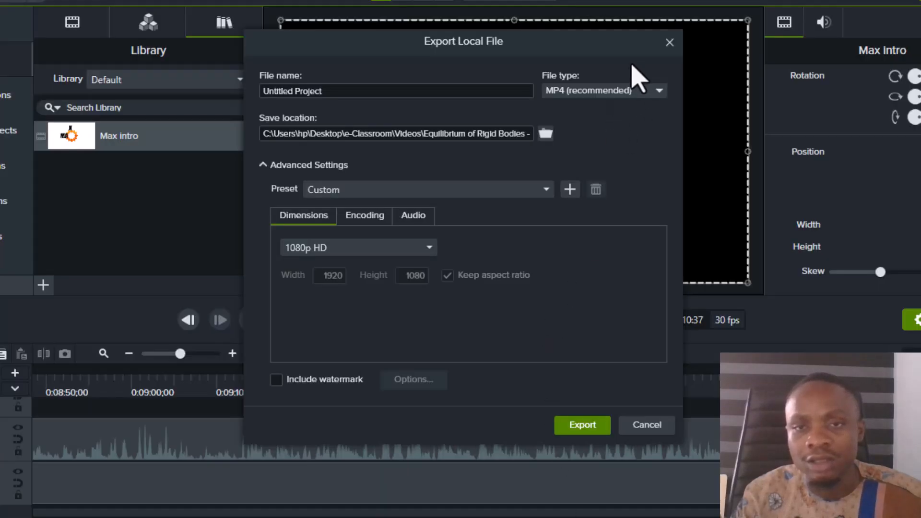
# Step: Close the export dialog and scrub the timeline back to about 2:42 to check which lesson topic the recording covers
pyautogui.click(665, 44)
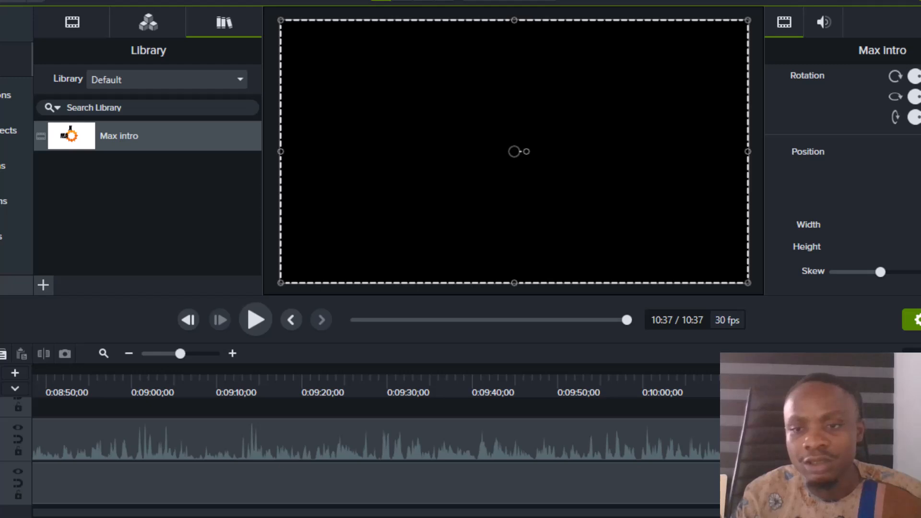
pyautogui.moveTo(920, 369)
pyautogui.mouseDown()
pyautogui.moveTo(771, 370)
pyautogui.moveTo(805, 369)
pyautogui.mouseUp()
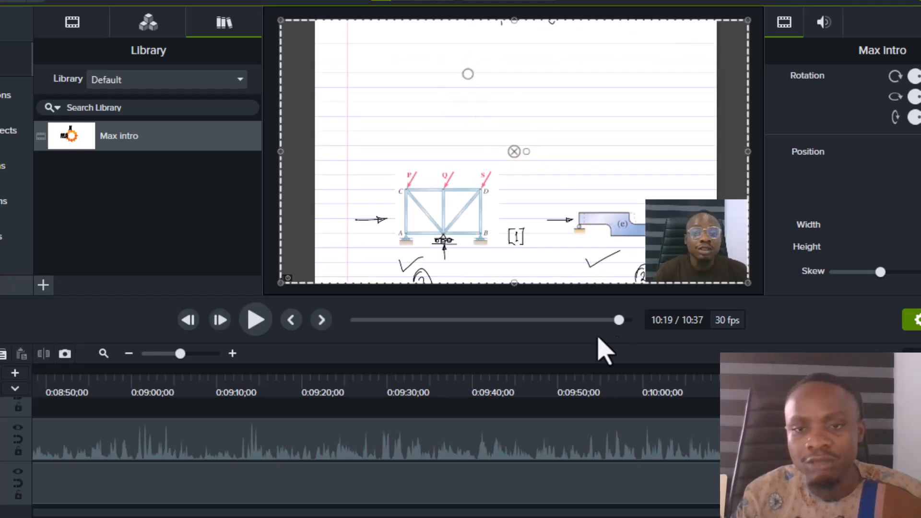
pyautogui.moveTo(618, 325); pyautogui.dragTo(422, 335)
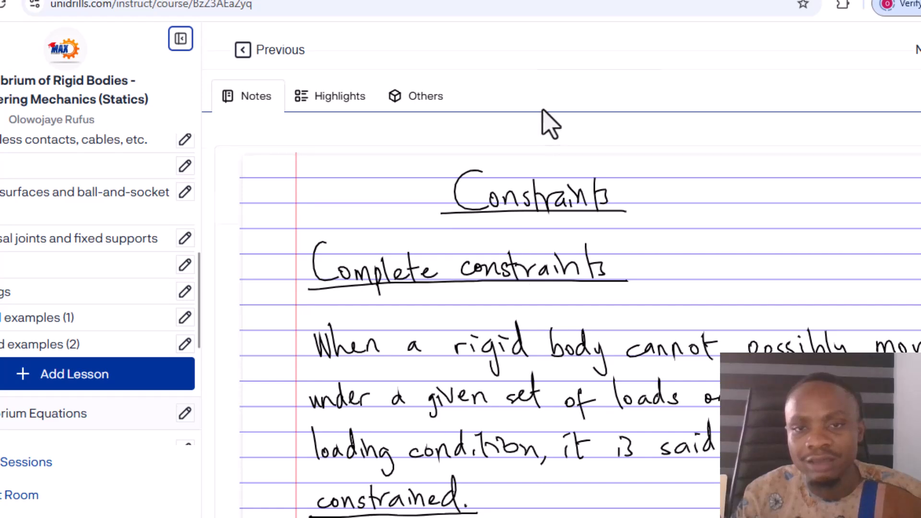
# Step: Switch to UniDrills in Chrome and examine the notes and video areas of lessons 5-1 Complete constraints and 5-2 Partial constraints
pyautogui.scroll(5, 552, 125)
pyautogui.scroll(5, 564, 132)
pyautogui.scroll(-2, 571, 144)
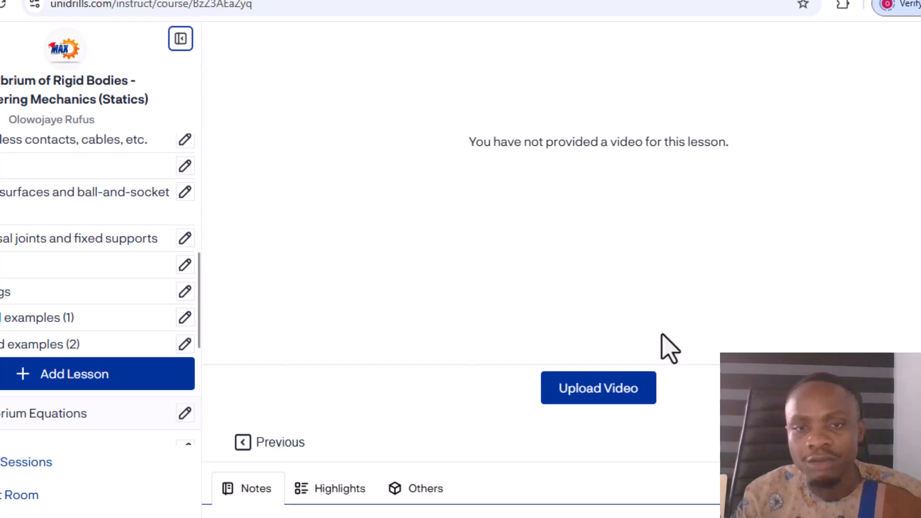
pyautogui.scroll(3, 669, 350)
pyautogui.scroll(-3, 665, 346)
pyautogui.scroll(3, 633, 327)
pyautogui.scroll(-10, 631, 325)
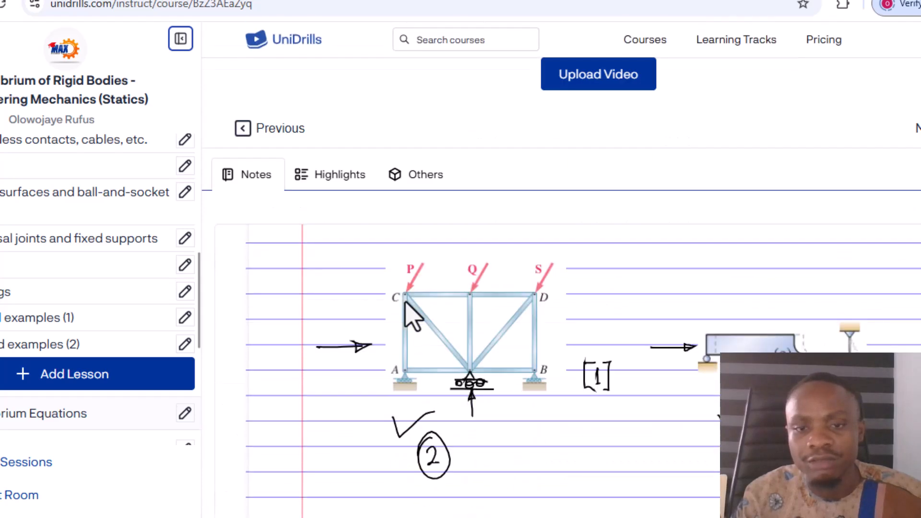
pyautogui.scroll(-5, 413, 317)
pyautogui.scroll(2, 549, 390)
pyautogui.scroll(-2, 552, 390)
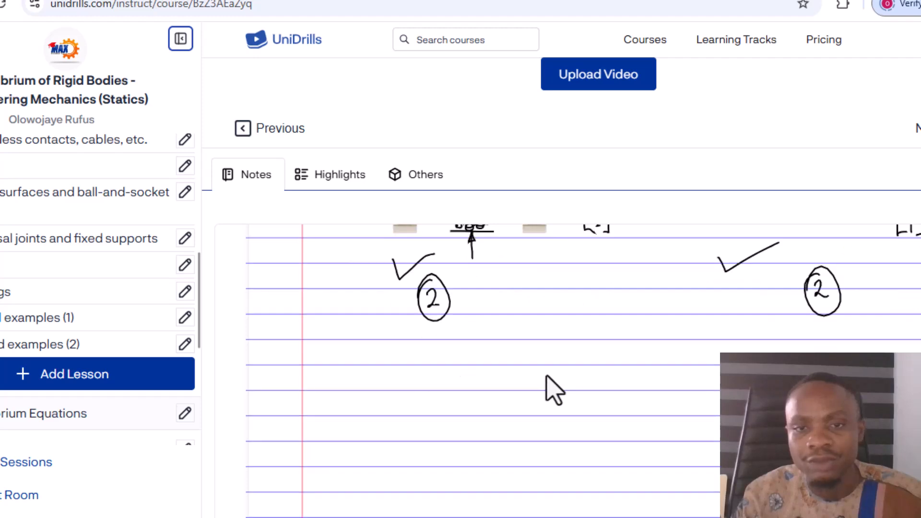
pyautogui.scroll(15, 554, 388)
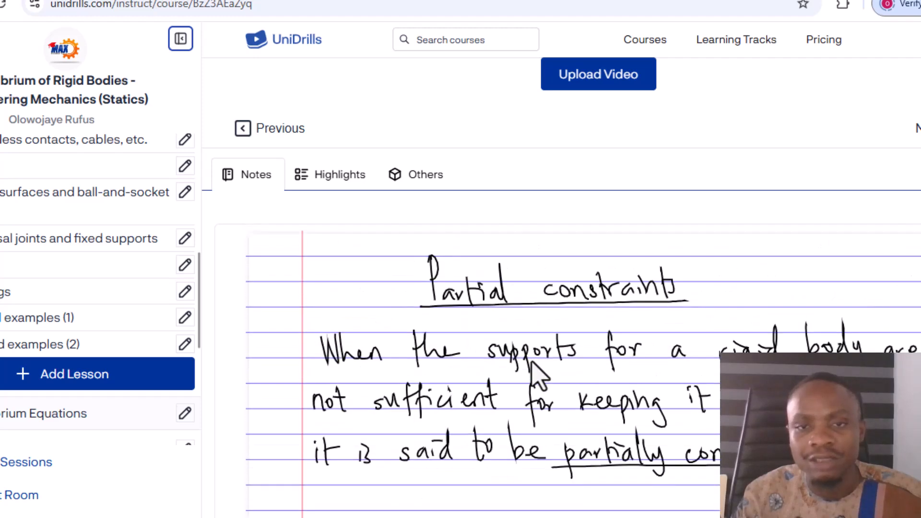
pyautogui.scroll(10, 534, 355)
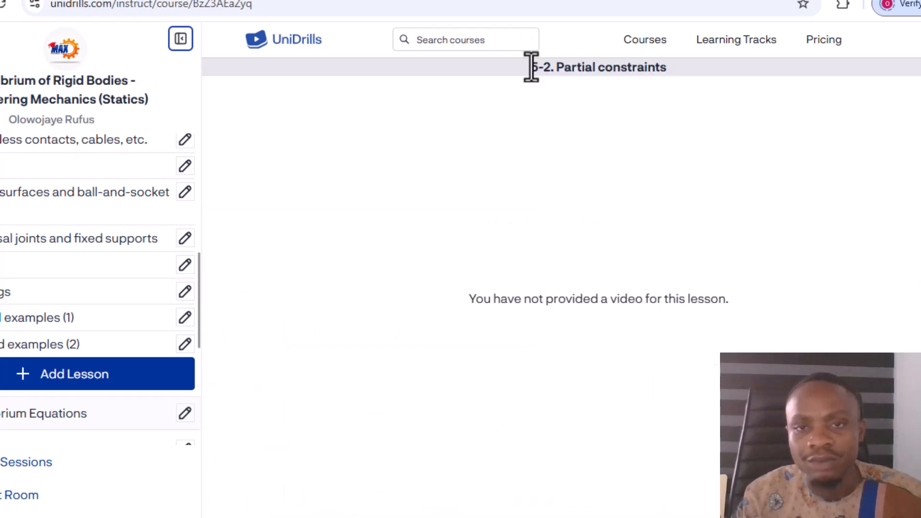
# Step: Copy the lesson title "5-2. Partial constraints" from the course page and switch back to Camtasia
pyautogui.moveTo(531, 67); pyautogui.dragTo(655, 68)
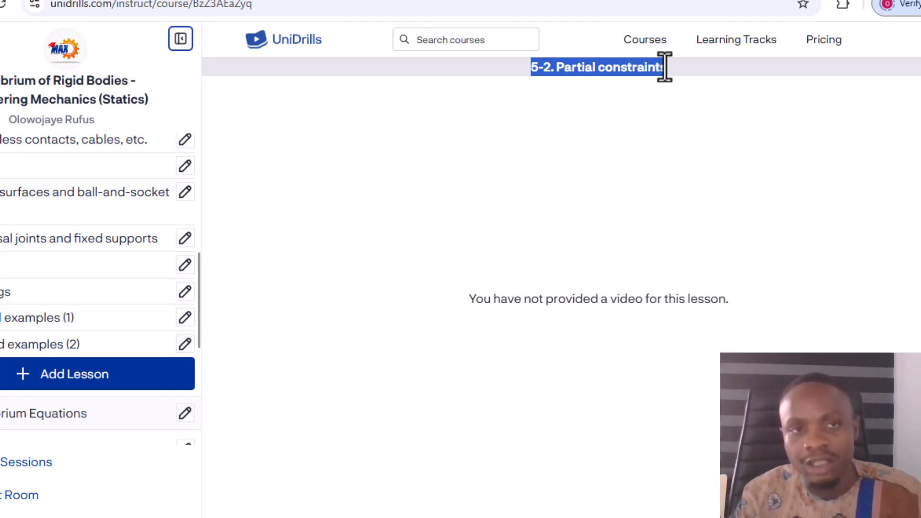
pyautogui.moveTo(665, 67); pyautogui.dragTo(667, 67)
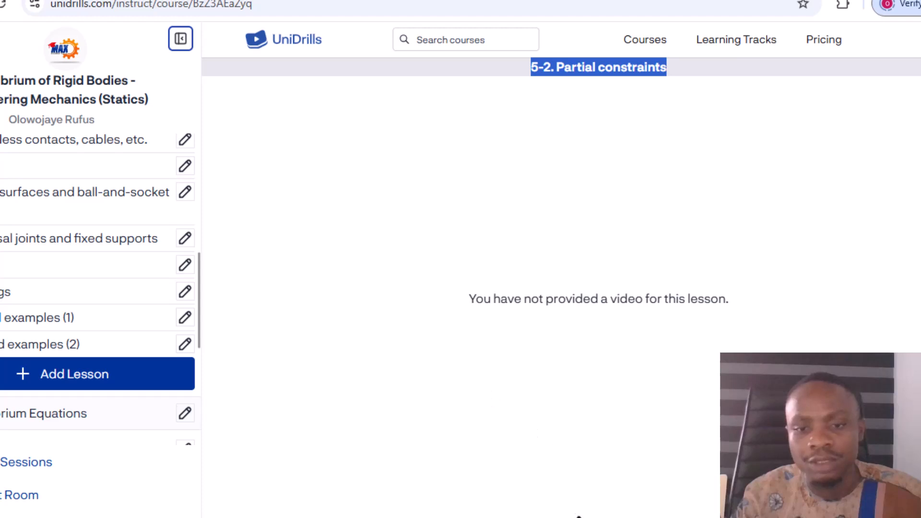
pyautogui.moveTo(583, 517)
pyautogui.click(583, 456)
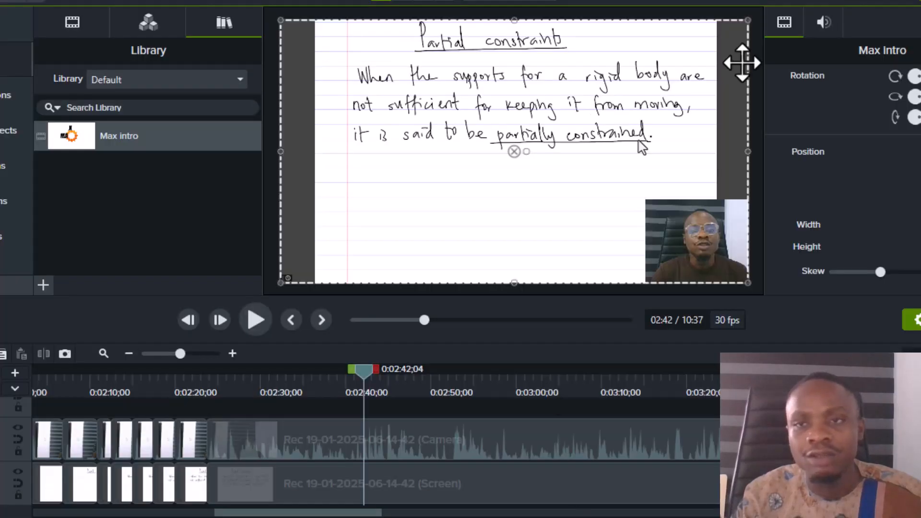
# Step: Set up a local-file MP4 export with the file name "5-2. Partial constraints" and close the export dialog
pyautogui.click(884, 6)
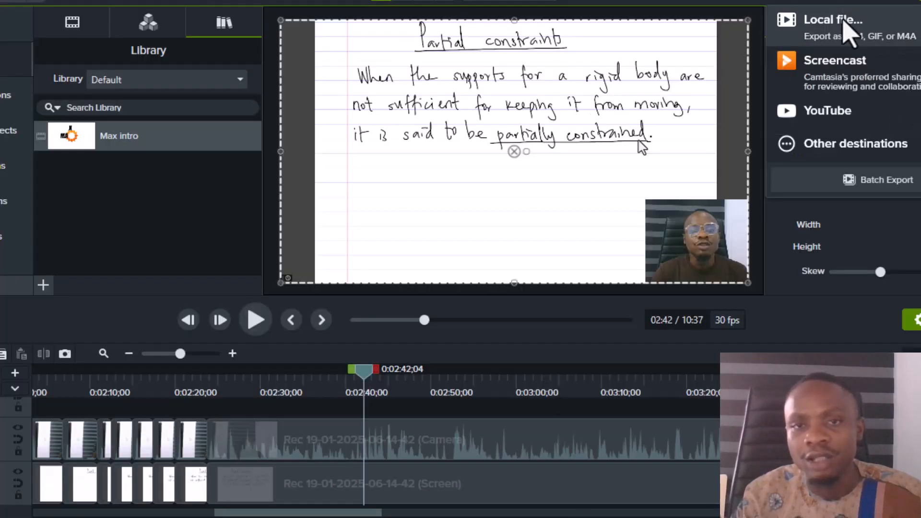
pyautogui.click(845, 21)
pyautogui.click(329, 94)
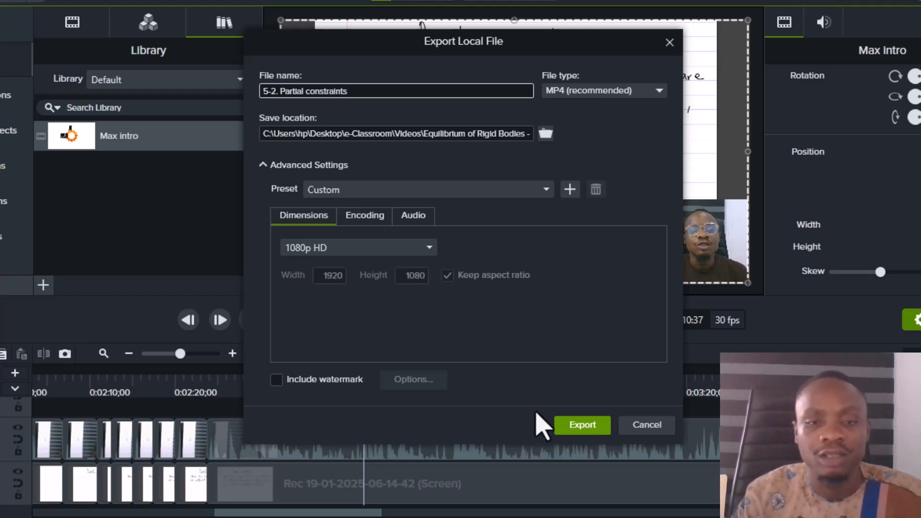
pyautogui.click(48, 1)
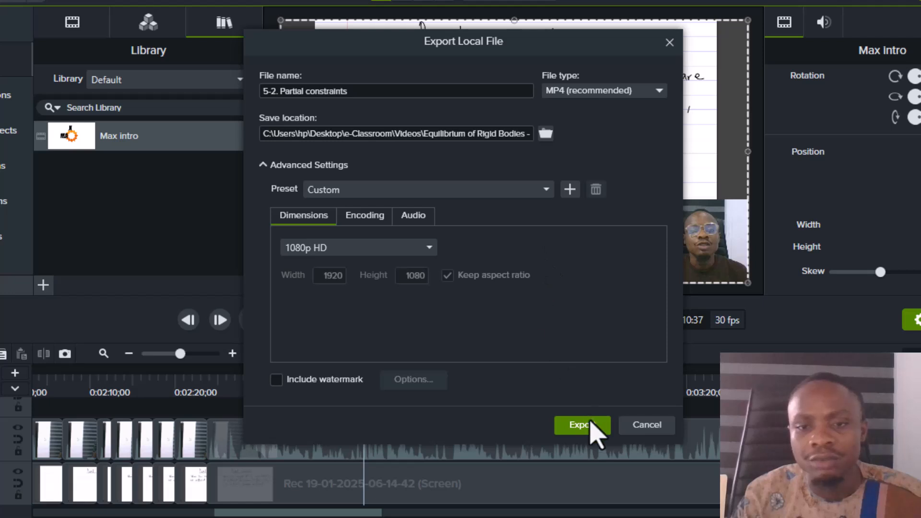
pyautogui.click(670, 42)
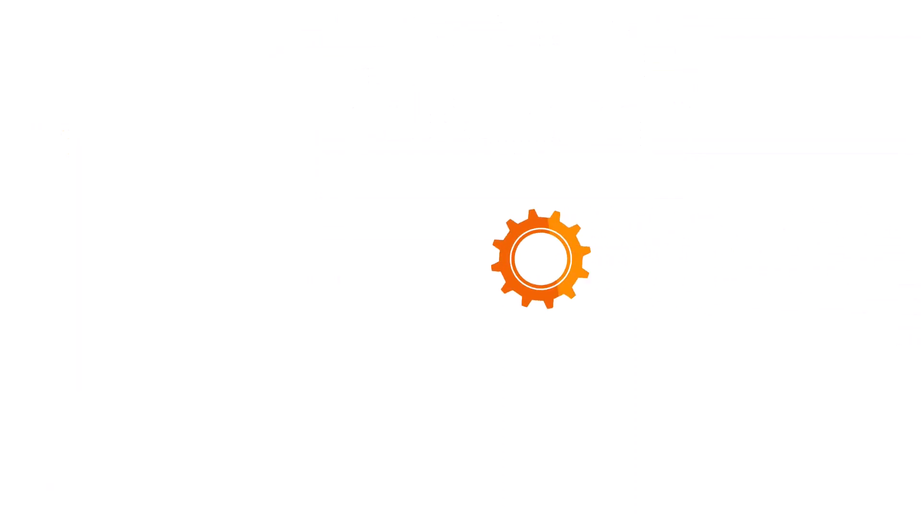